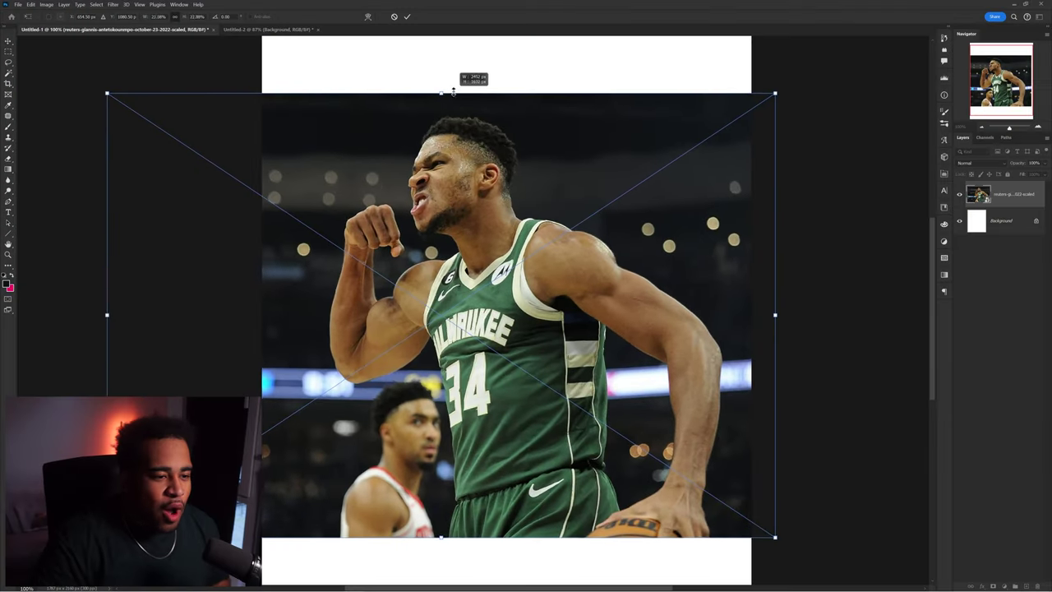
# - Stretch the Giannis photo slightly taller with a free transform and commit it
pyautogui.moveTo(454, 90); pyautogui.dragTo(454, 81)
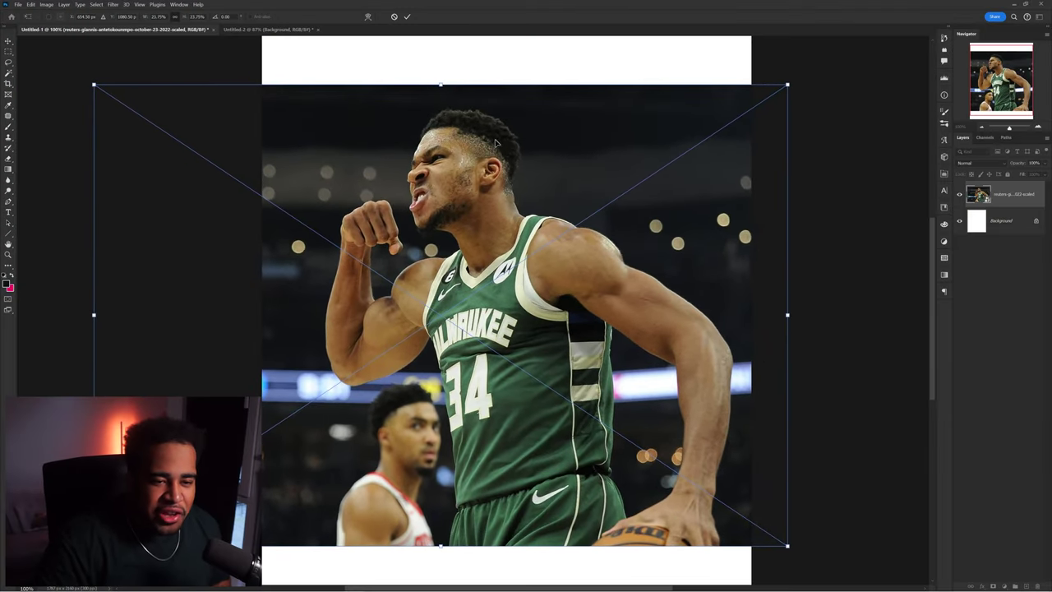
pyautogui.press('Return')
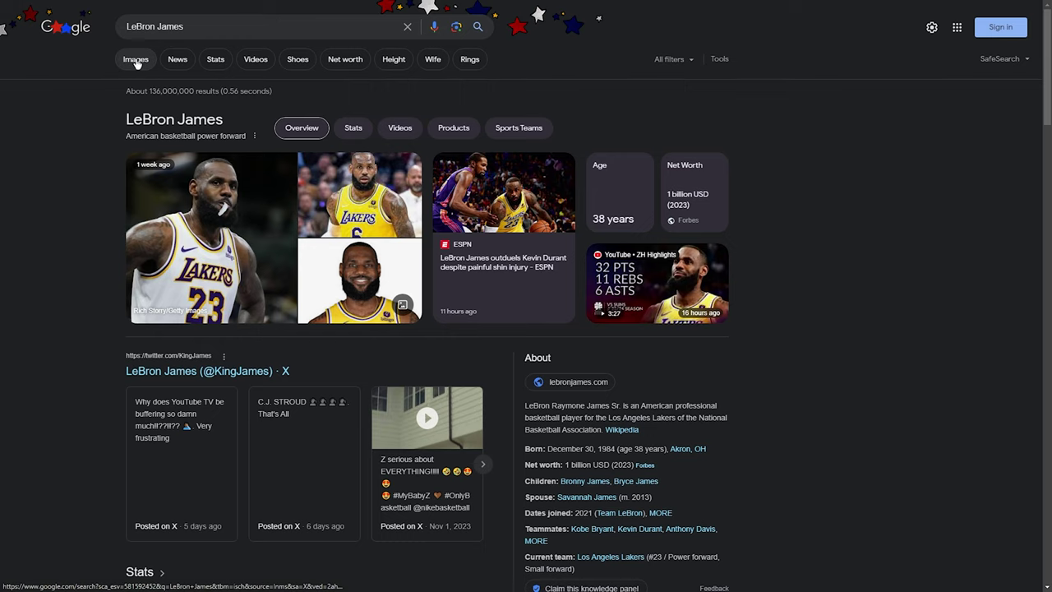
# - Open Google's advanced image search for LeBron James and restrict image size to larger than 2 MP
pyautogui.click(137, 65)
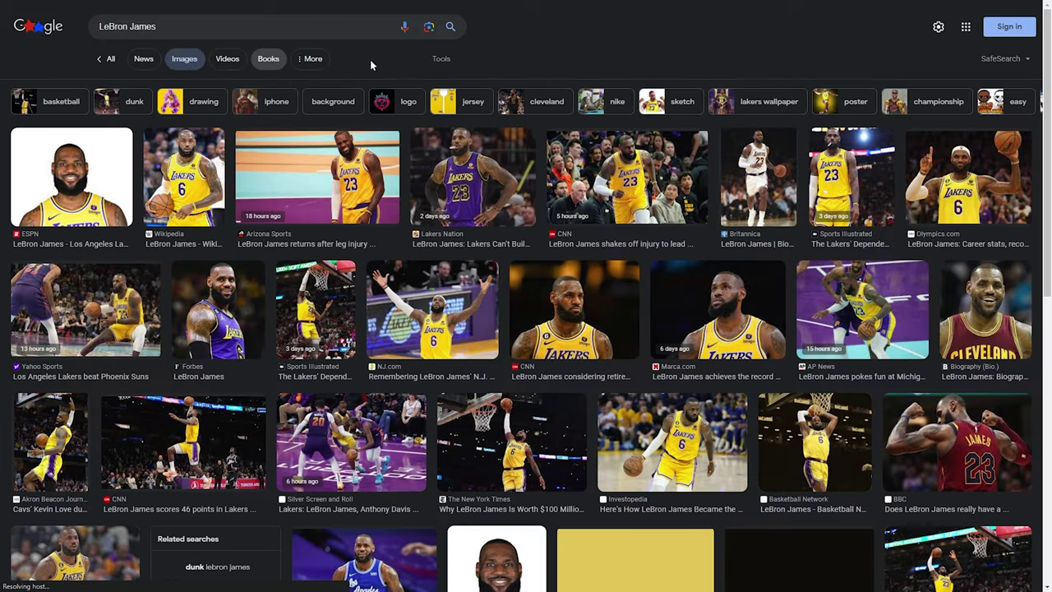
pyautogui.click(947, 26)
pyautogui.click(917, 254)
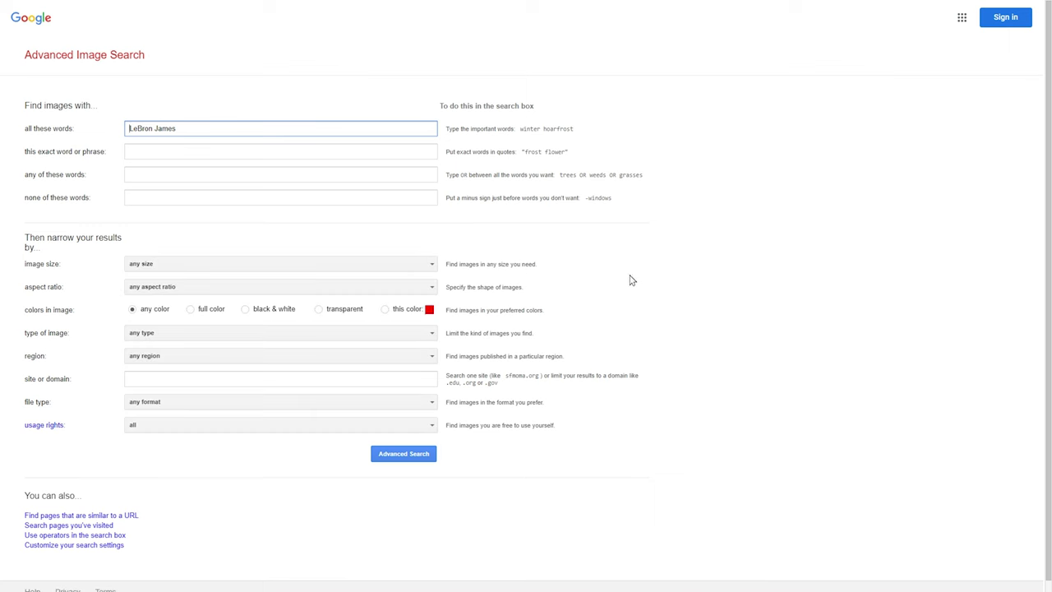
pyautogui.click(310, 265)
pyautogui.scroll(-3, 305, 301)
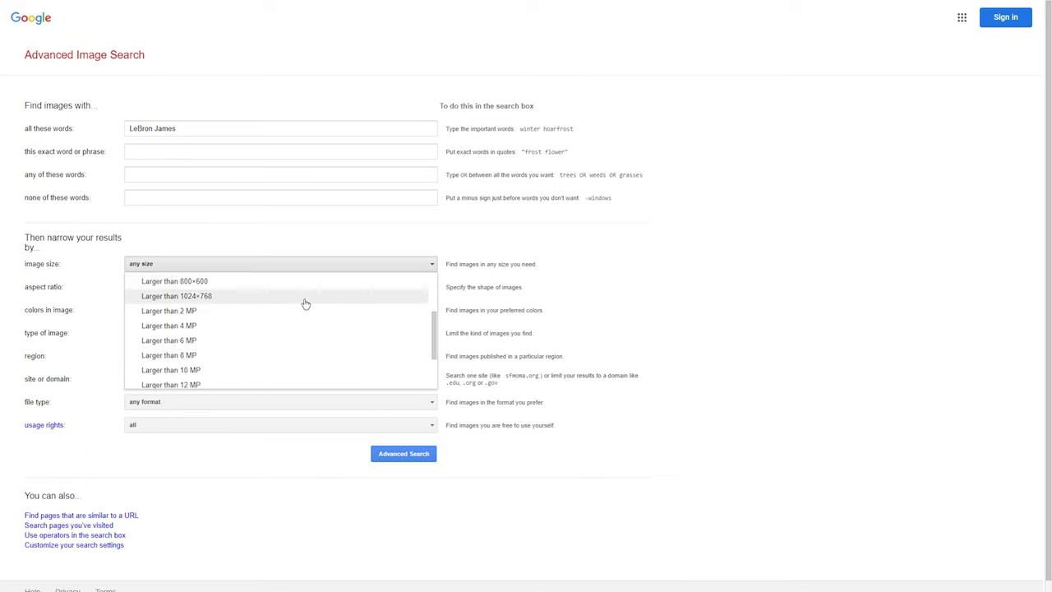
pyautogui.scroll(1, 266, 298)
pyautogui.click(242, 301)
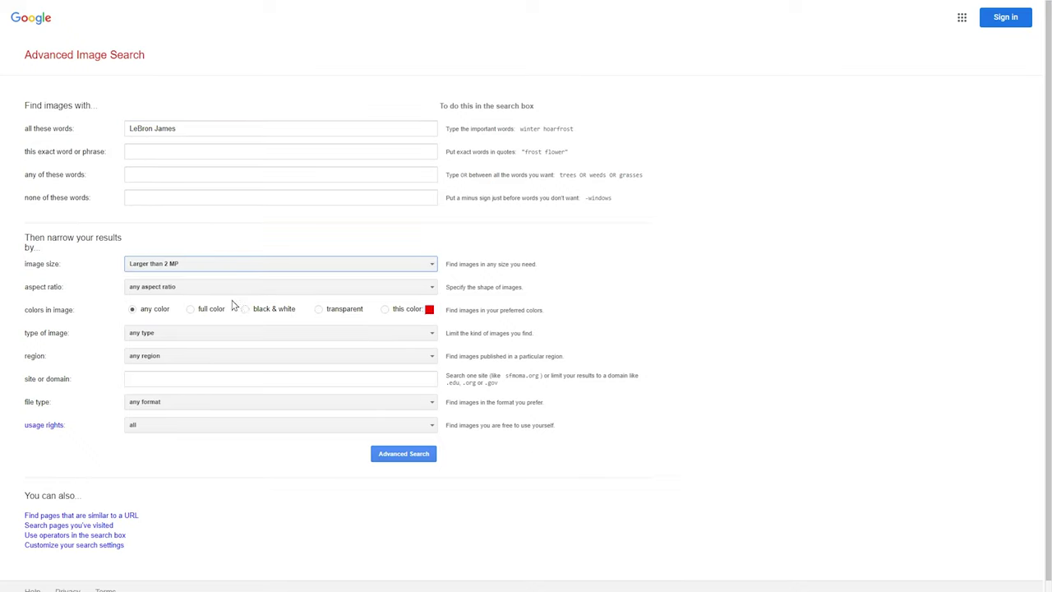
# - Run the advanced image search, then select Giannis as the subject and show it as a quick mask
pyautogui.click(404, 453)
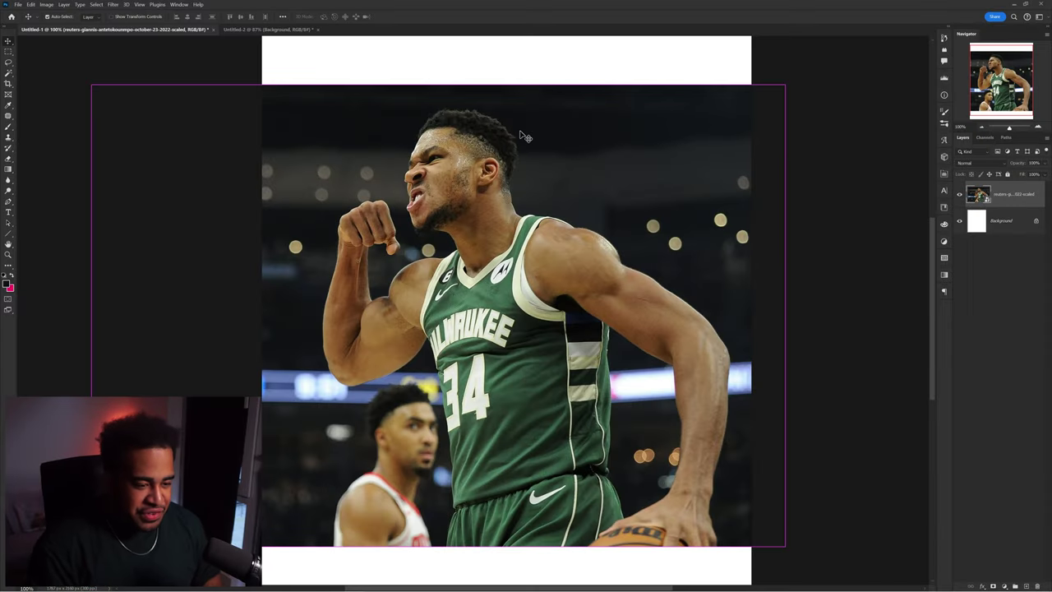
pyautogui.press('w')
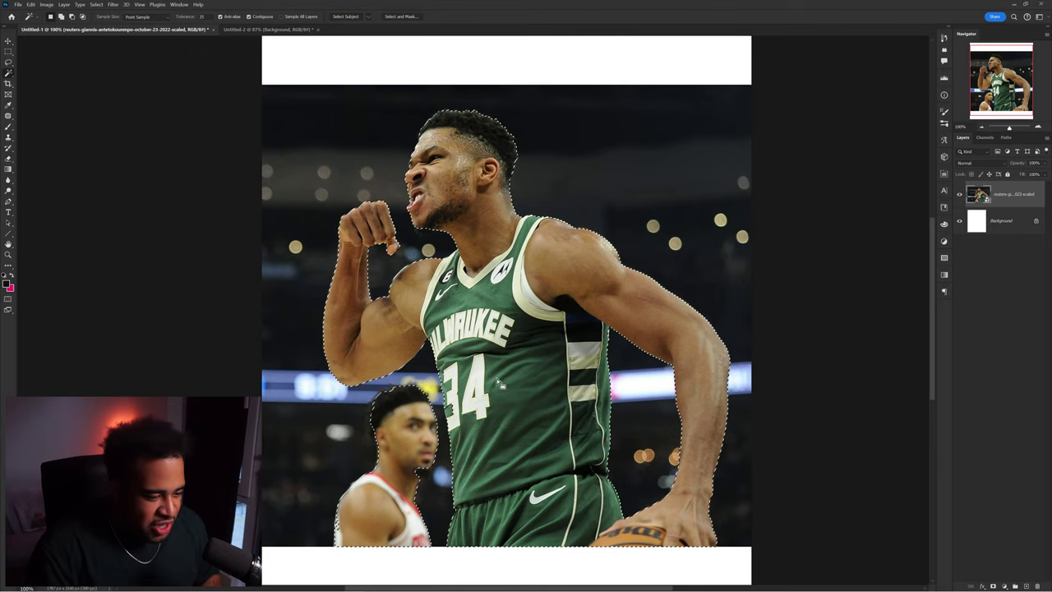
pyautogui.scroll(2, 397, 429)
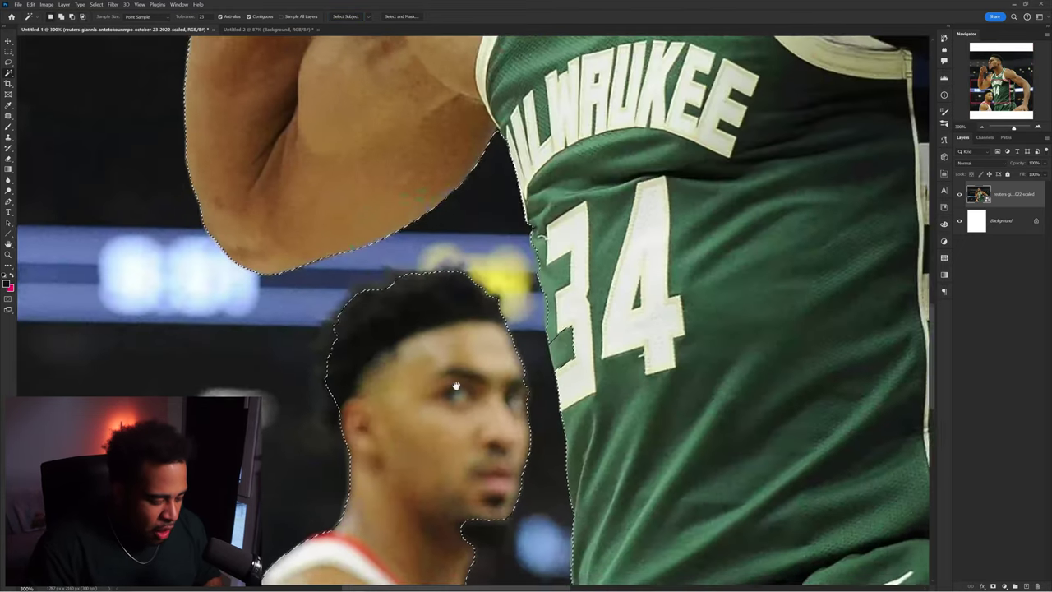
pyautogui.press('q')
# - Brush the background player's shoulder out of the quick mask and add the jersey edge back
pyautogui.press('b')
pyautogui.scroll(-2, 500, 290)
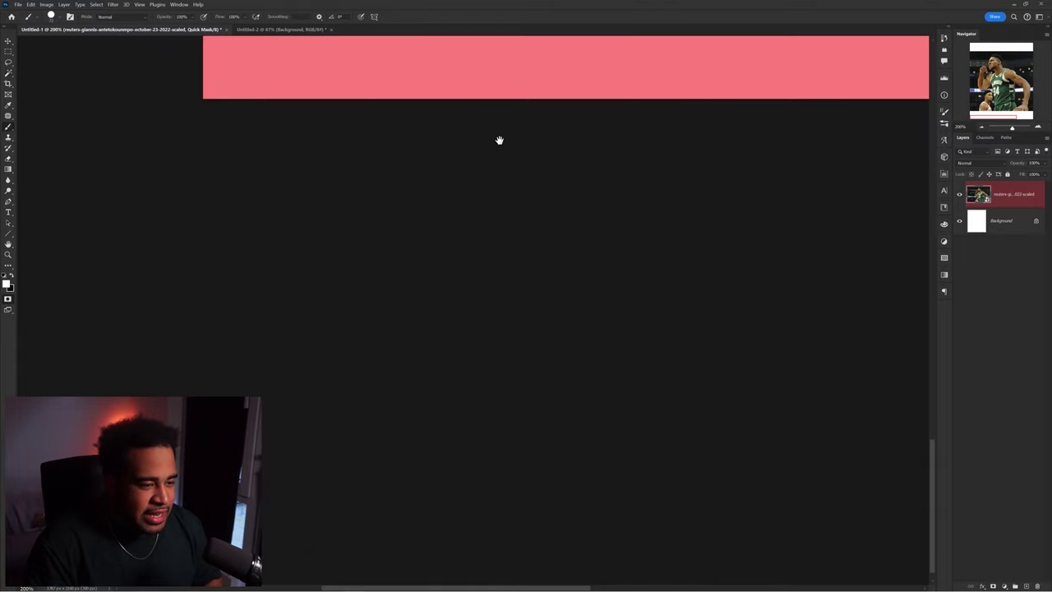
pyautogui.moveTo(501, 123); pyautogui.dragTo(493, 430)
pyautogui.moveTo(422, 223)
pyautogui.mouseDown()
pyautogui.moveTo(448, 270)
pyautogui.moveTo(451, 259)
pyautogui.moveTo(310, 274)
pyautogui.moveTo(494, 300)
pyautogui.moveTo(471, 208)
pyautogui.moveTo(498, 405)
pyautogui.moveTo(509, 421)
pyautogui.moveTo(459, 287)
pyautogui.moveTo(466, 239)
pyautogui.moveTo(492, 216)
pyautogui.moveTo(526, 230)
pyautogui.moveTo(523, 402)
pyautogui.mouseUp()
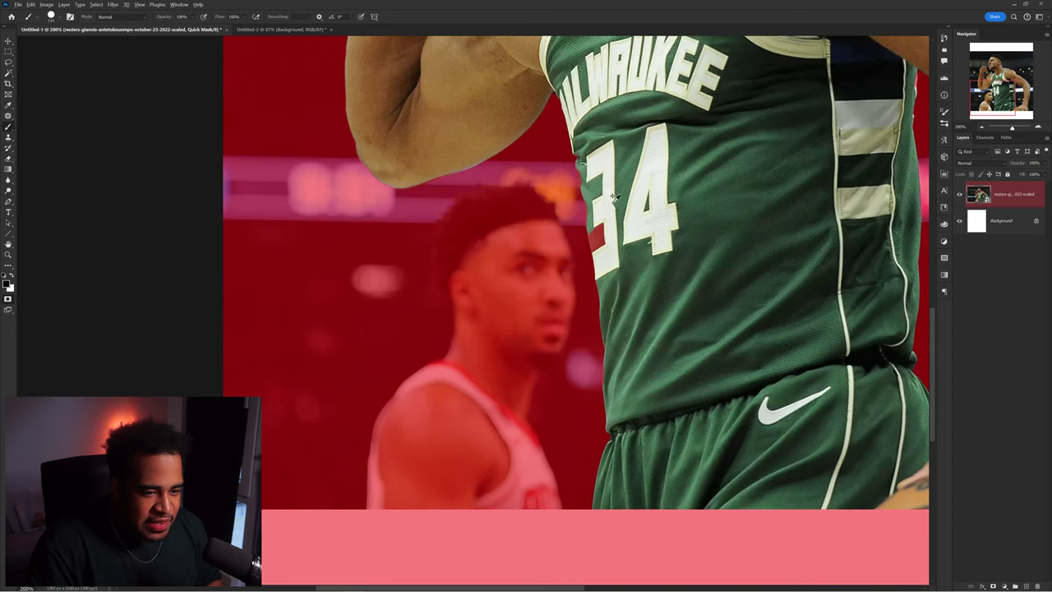
pyautogui.scroll(6, 608, 209)
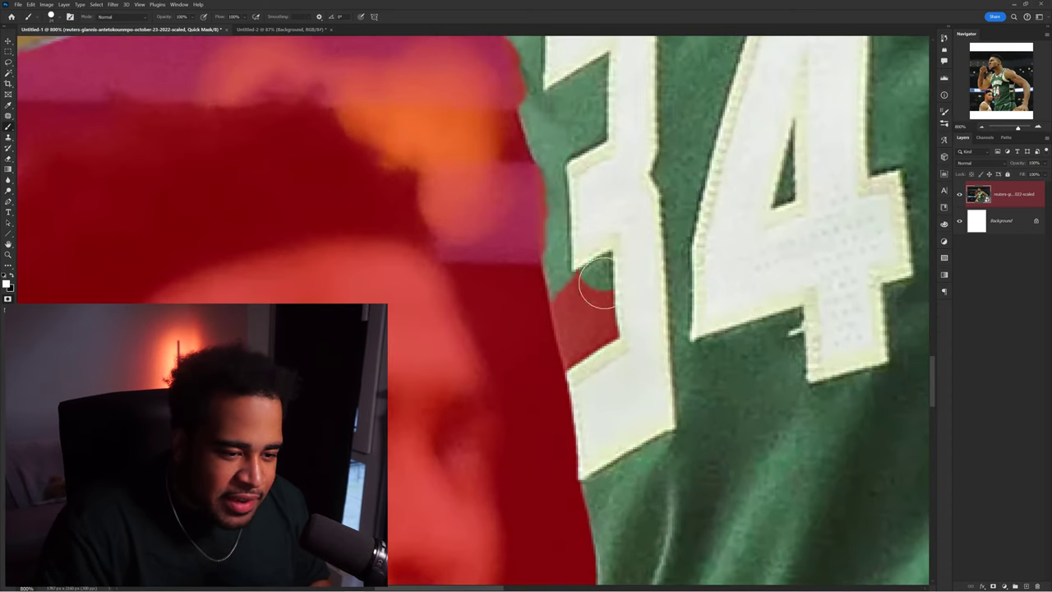
pyautogui.moveTo(599, 282); pyautogui.dragTo(581, 299)
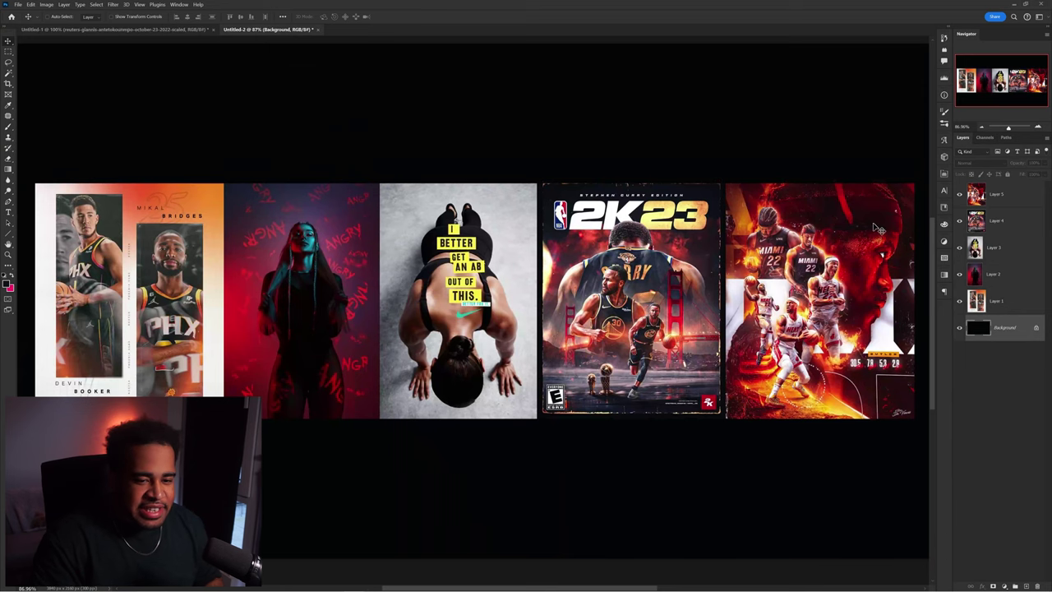
# - Hide the photo's background with a layer mask, leaving only Giannis on white
pyautogui.scroll(3, 890, 252)
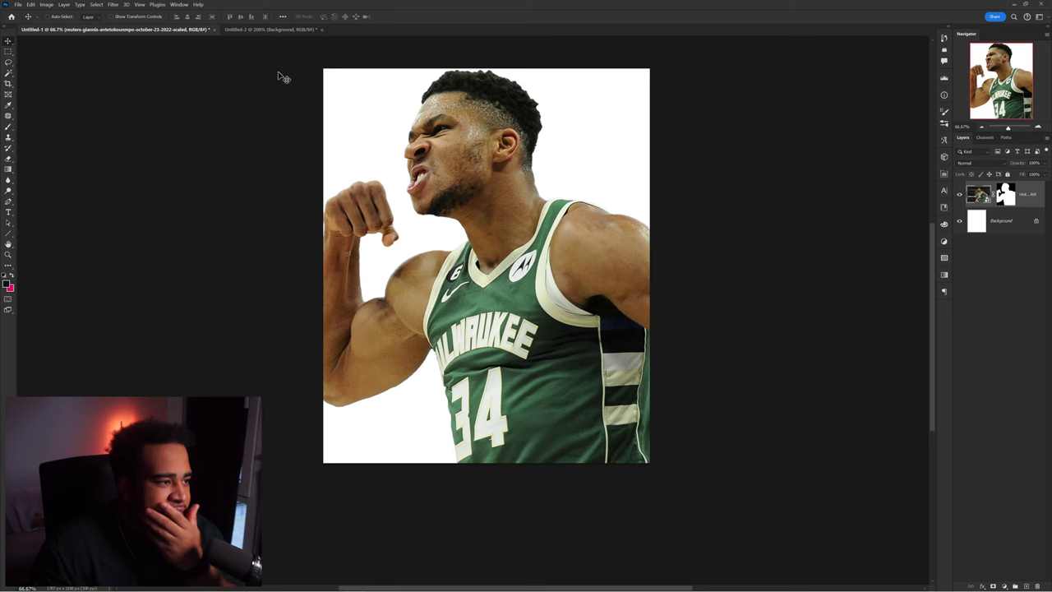
# - View the dunk photo at 100% and show the dunking Giannis selection as a red quick mask
pyautogui.moveTo(304, 590)
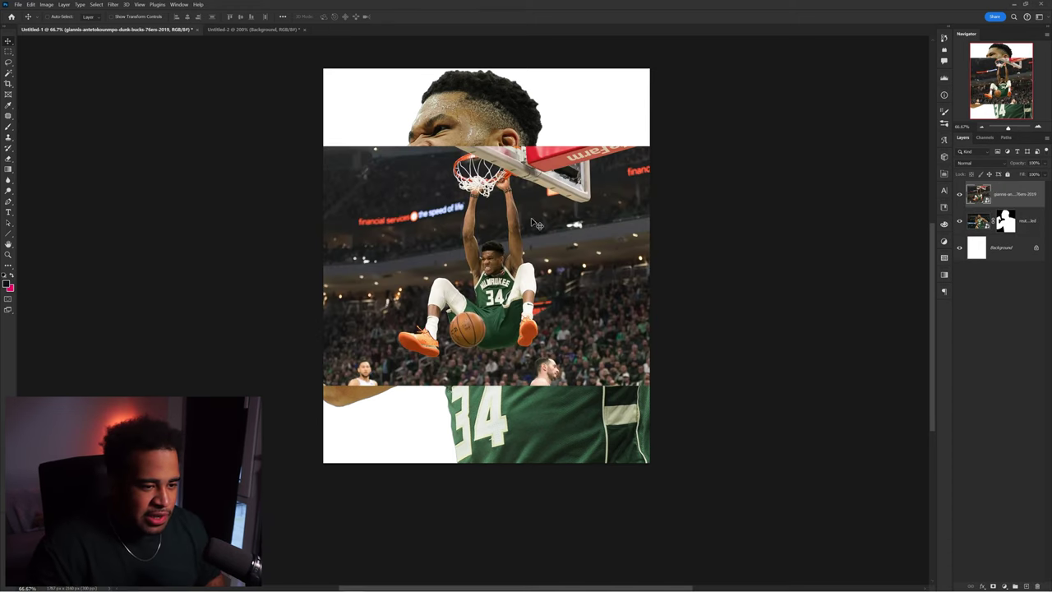
pyautogui.hotkey('ctrl', '+')
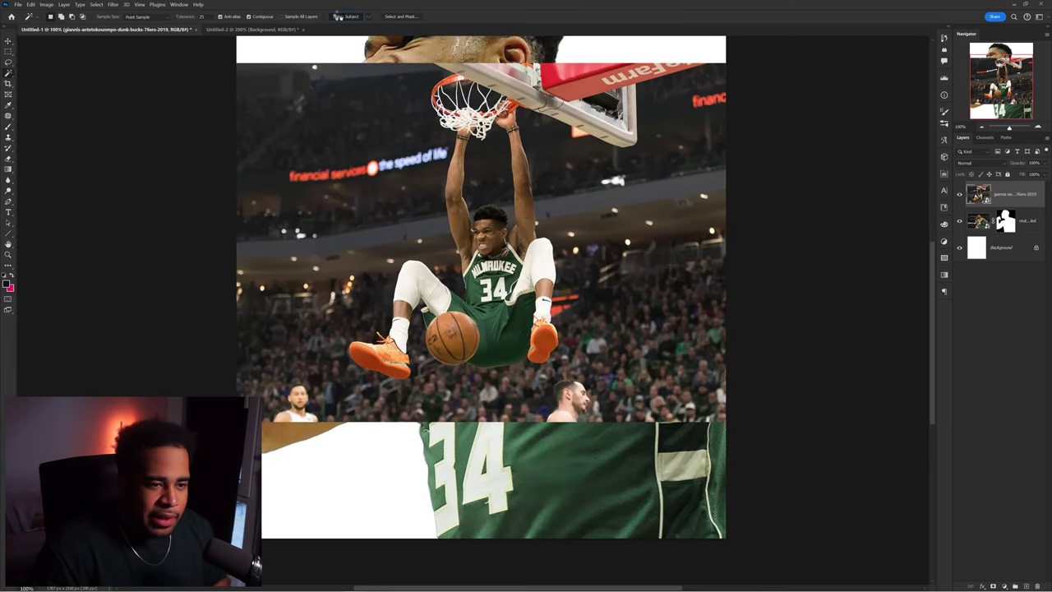
pyautogui.press('q')
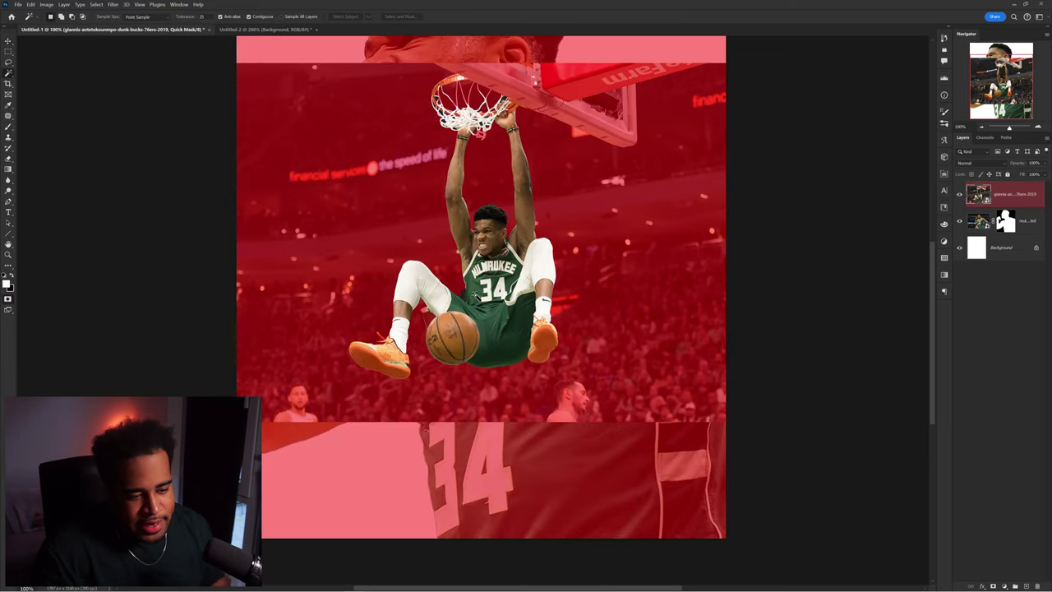
pyautogui.scroll(5, 406, 305)
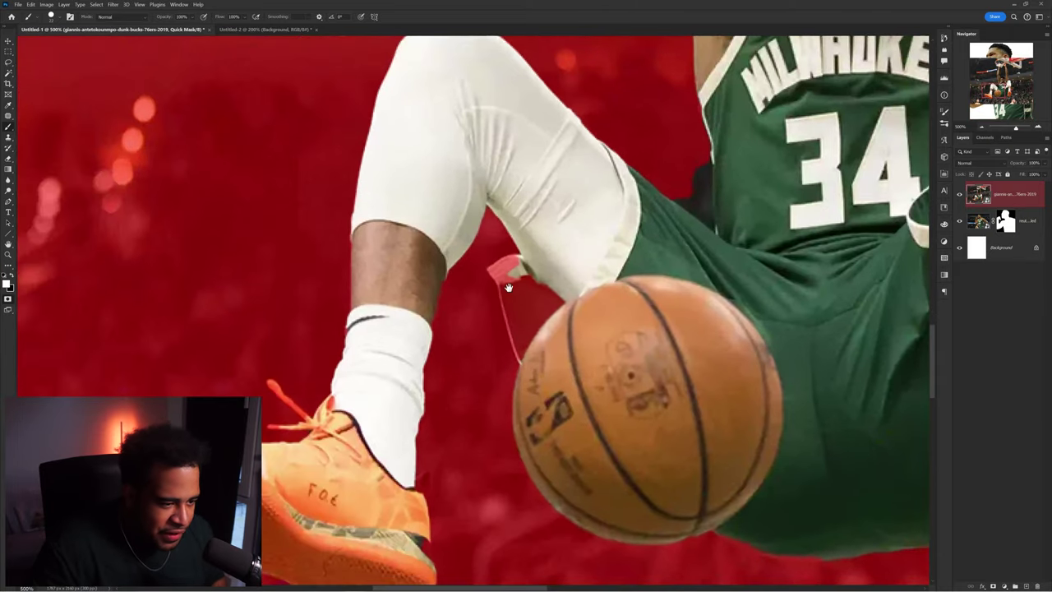
pyautogui.scroll(-3, 505, 271)
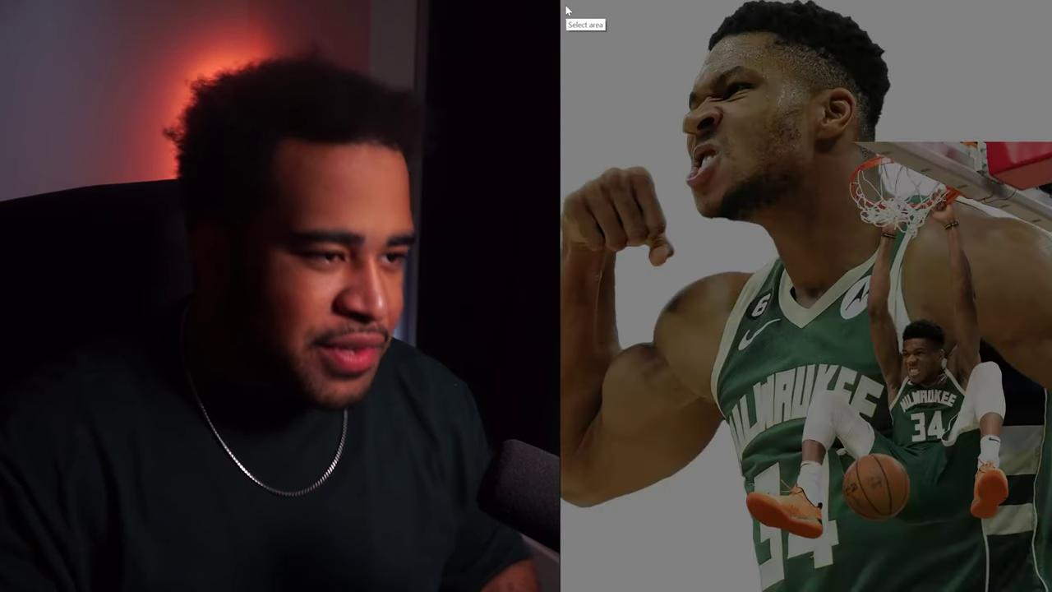
pyautogui.moveTo(560, 2); pyautogui.dragTo(1046, 575)
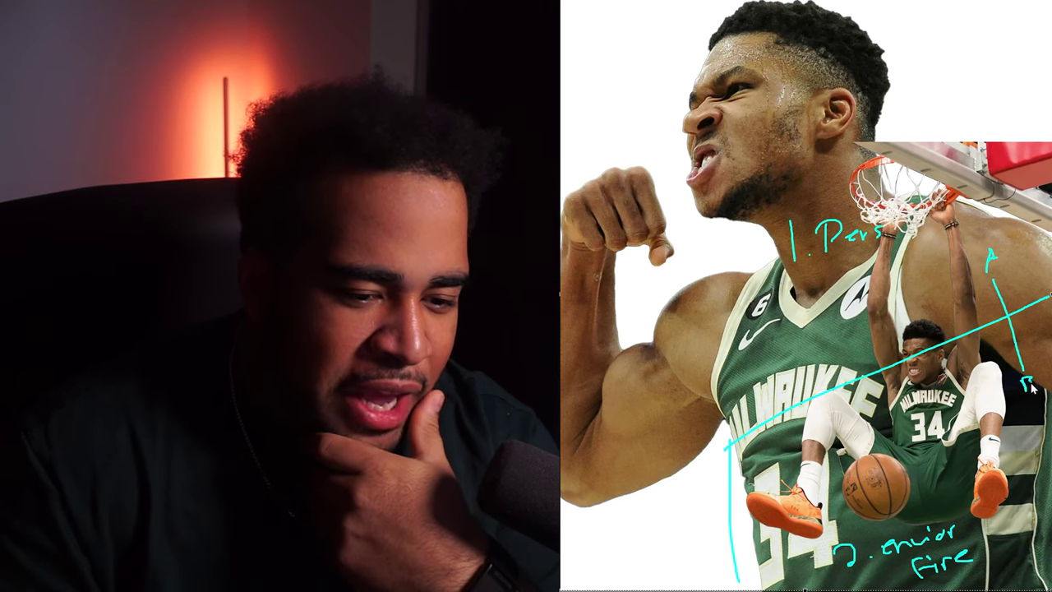
pyautogui.moveTo(963, 340); pyautogui.dragTo(847, 385)
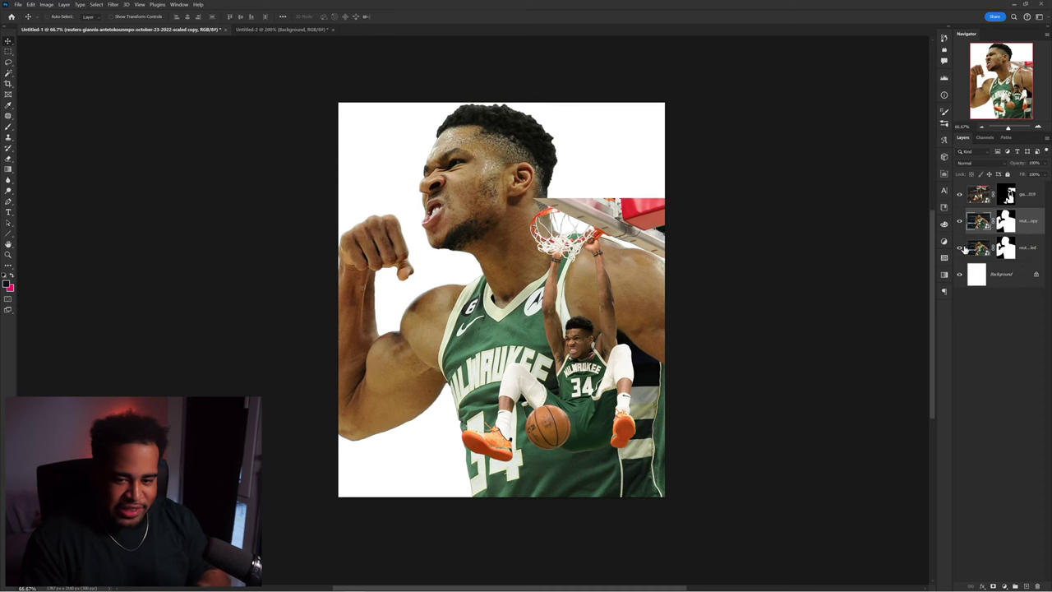
# - Make a smart-object copy of the cutout, hide the original dunk layer, and move the dunking Giannis up-left
pyautogui.rightClick(978, 221)
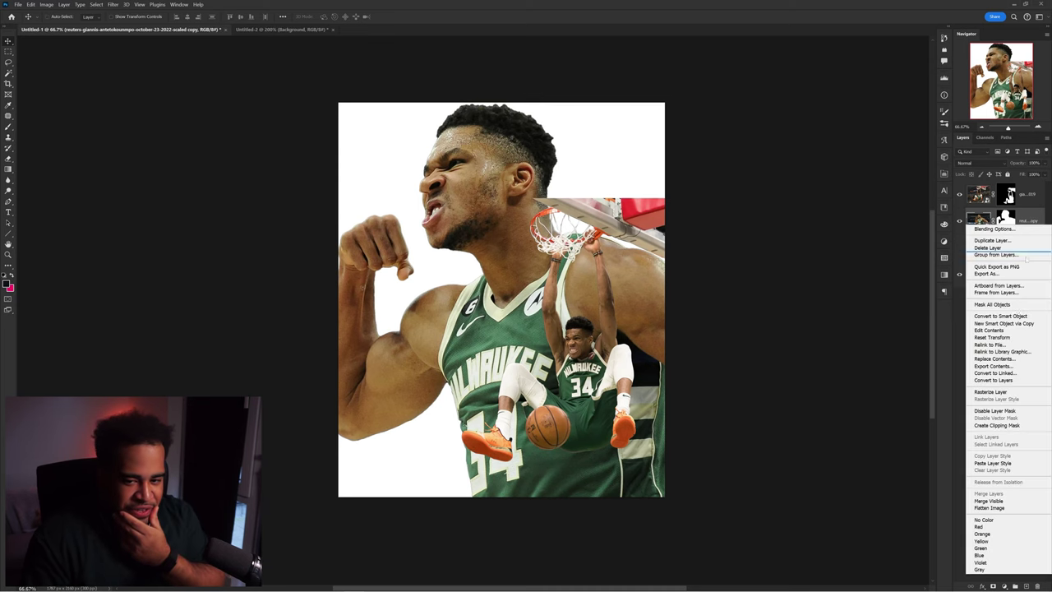
pyautogui.click(1008, 325)
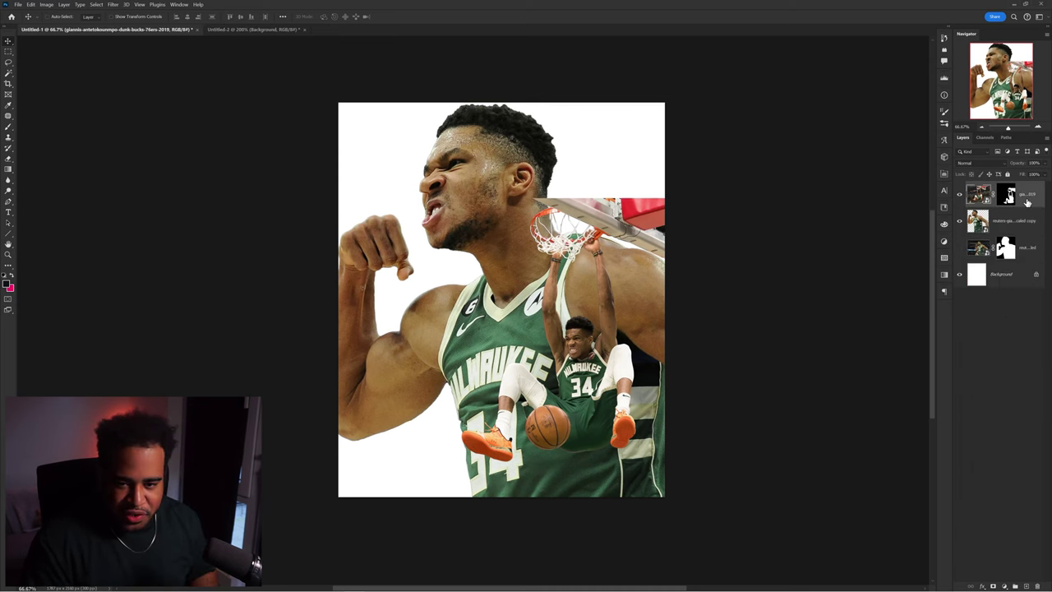
pyautogui.click(959, 194)
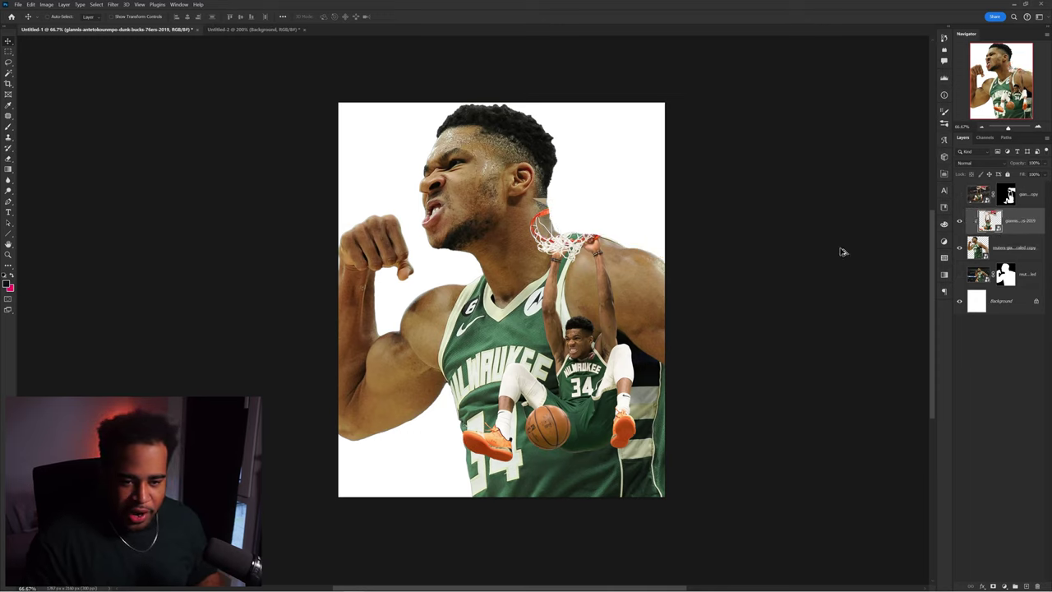
pyautogui.moveTo(605, 278)
pyautogui.mouseDown()
pyautogui.moveTo(586, 247)
pyautogui.moveTo(596, 247)
pyautogui.moveTo(546, 215)
pyautogui.mouseUp()
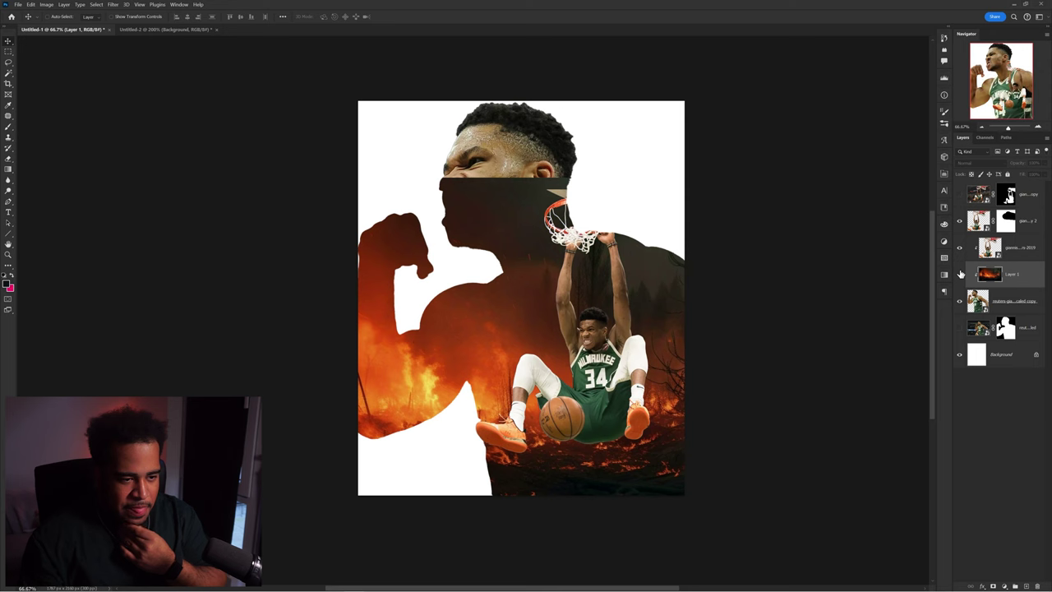
# - Hide the fire layer and switch to the Untitled-2 board, showing the 2K23 and Miami posters
pyautogui.click(960, 274)
pyautogui.click(959, 274)
pyautogui.click(959, 274)
pyautogui.click(959, 274)
pyautogui.click(128, 29)
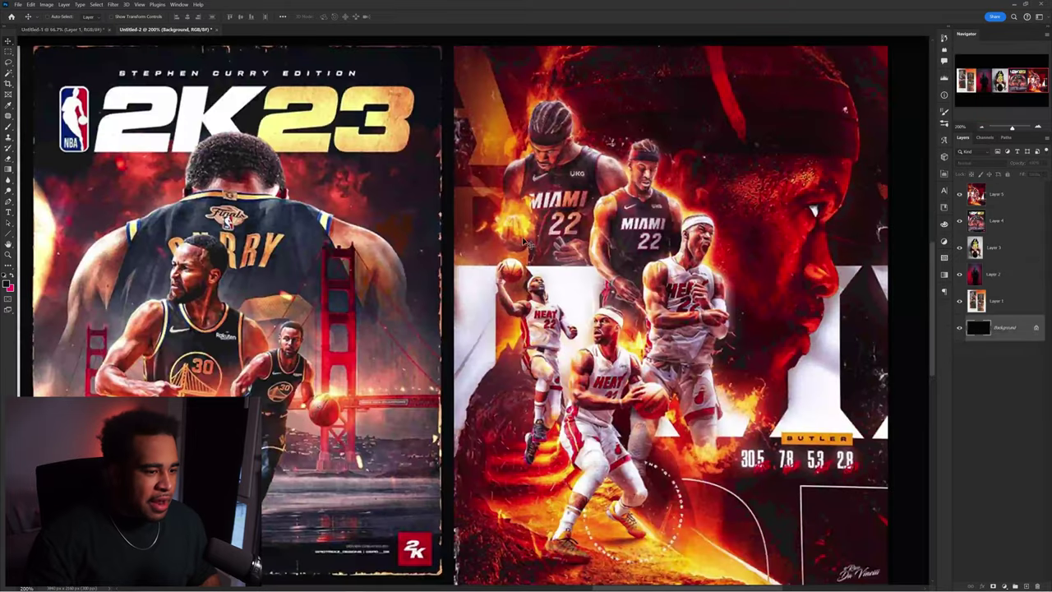
pyautogui.moveTo(746, 274); pyautogui.dragTo(728, 227)
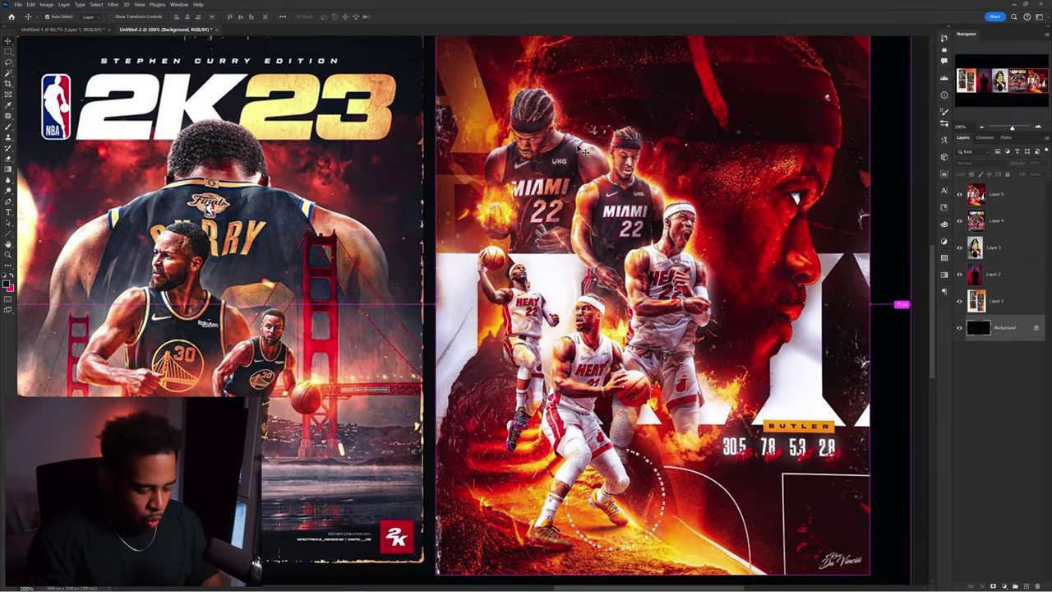
# - Capture the Miami poster and sketch freehand flow lines over its large face and players
pyautogui.press('Print')
pyautogui.moveTo(403, 61); pyautogui.dragTo(748, 526)
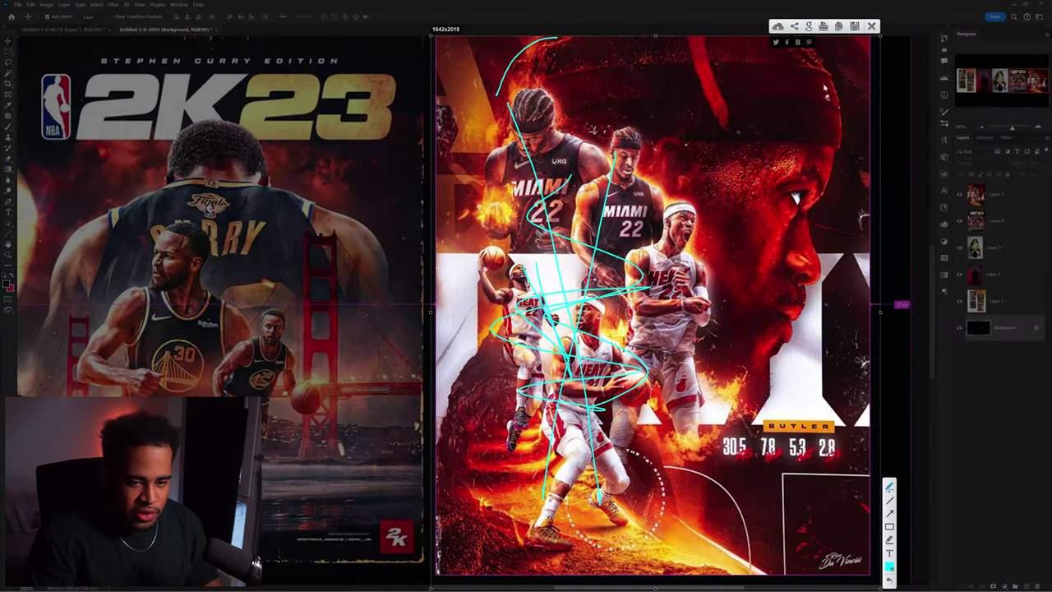
pyautogui.moveTo(803, 51); pyautogui.dragTo(827, 156)
pyautogui.moveTo(691, 493); pyautogui.dragTo(755, 573)
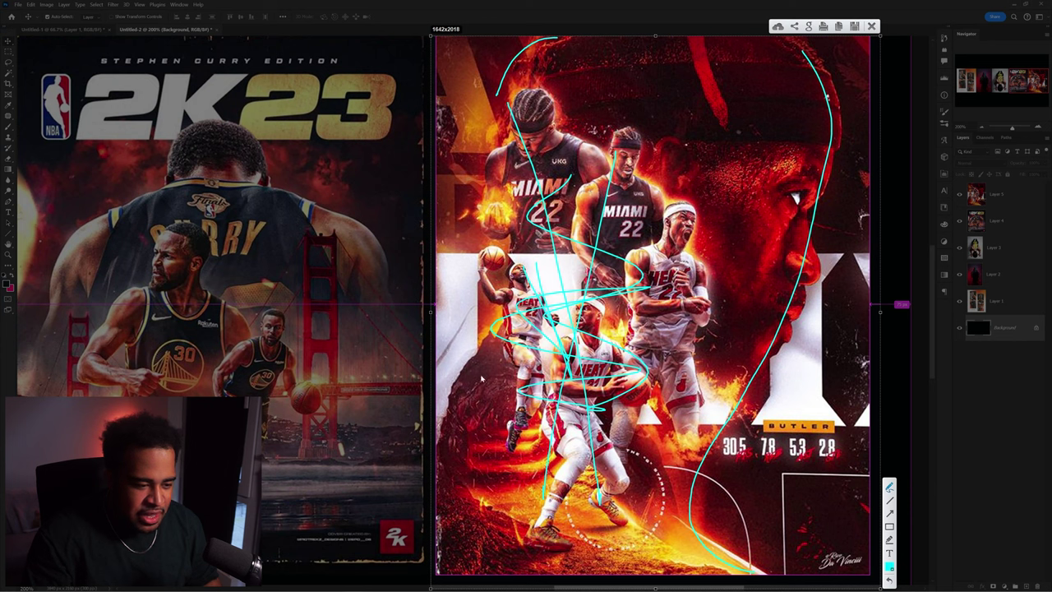
pyautogui.moveTo(512, 551); pyautogui.dragTo(513, 553)
pyautogui.moveTo(483, 490); pyautogui.dragTo(481, 437)
pyautogui.moveTo(497, 514); pyautogui.dragTo(498, 514)
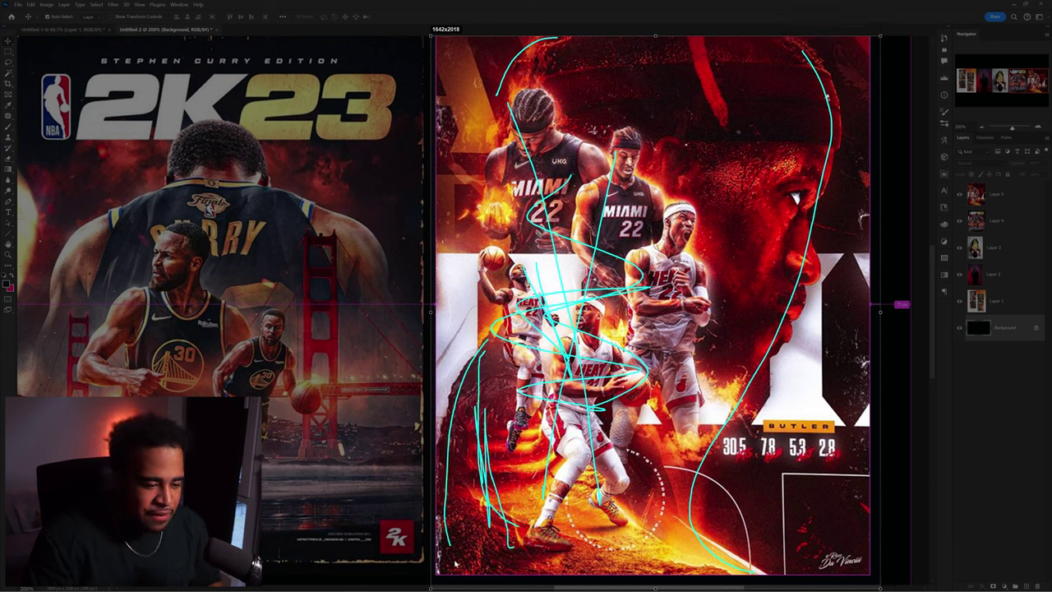
pyautogui.moveTo(455, 563); pyautogui.dragTo(460, 582)
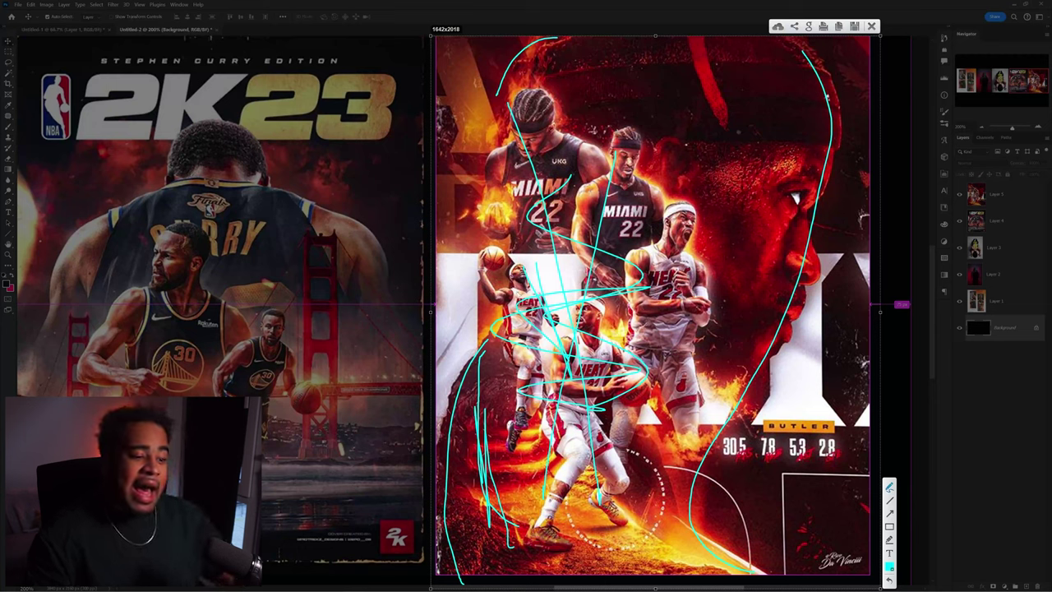
pyautogui.moveTo(480, 245)
pyautogui.mouseDown()
pyautogui.moveTo(711, 505)
pyautogui.moveTo(718, 458)
pyautogui.moveTo(746, 491)
pyautogui.mouseUp()
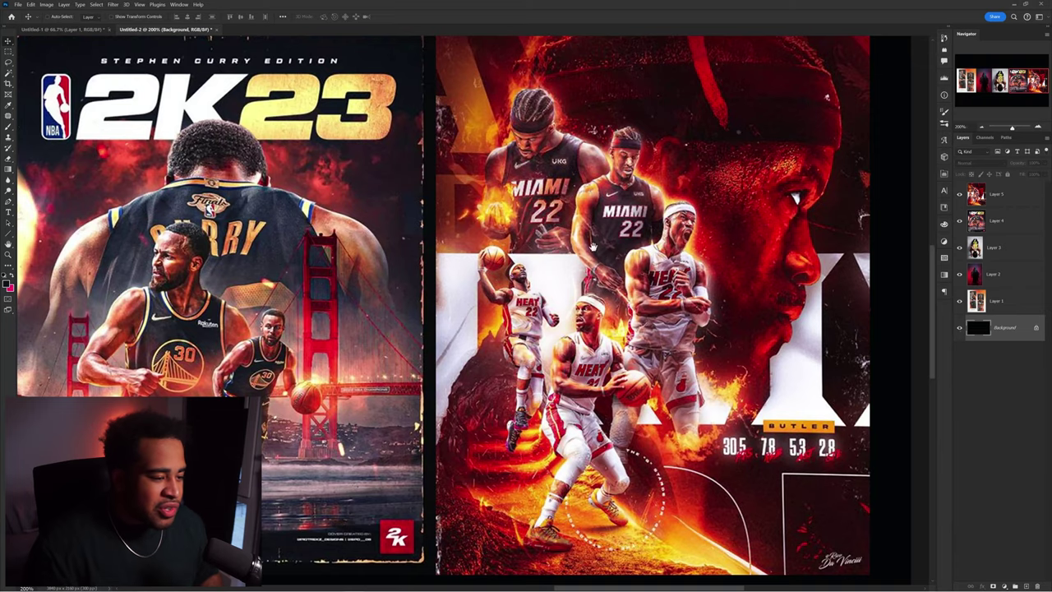
pyautogui.hscroll(-10, 442, 313)
# - Fit the reference collage in view, then return to the Giannis poster and nudge the fire layer up
pyautogui.hotkey('ctrl', '0')
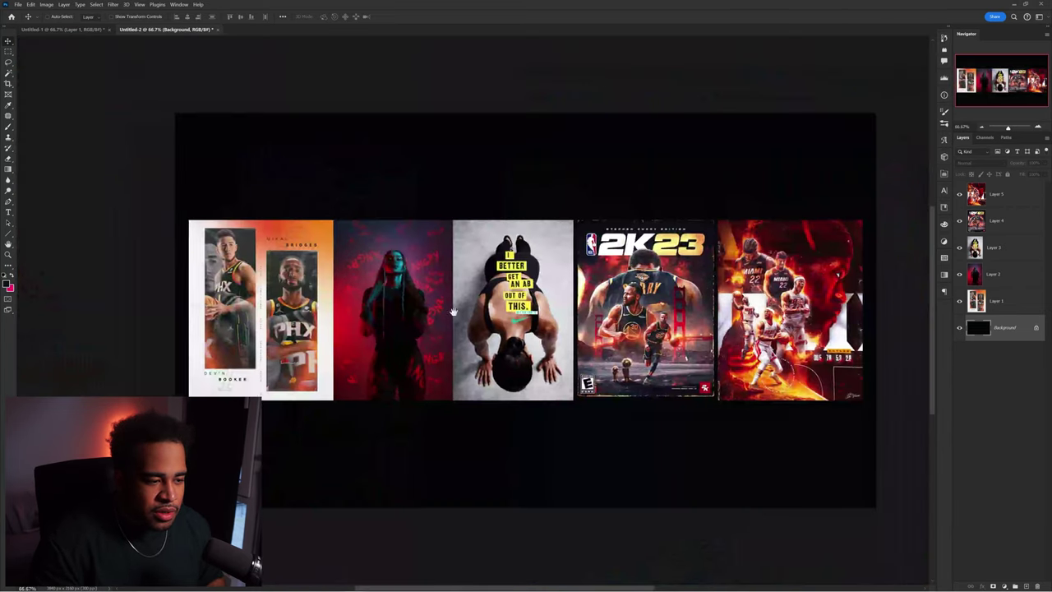
pyautogui.hscroll(-2, 443, 313)
pyautogui.scroll(3, 458, 316)
pyautogui.click(64, 29)
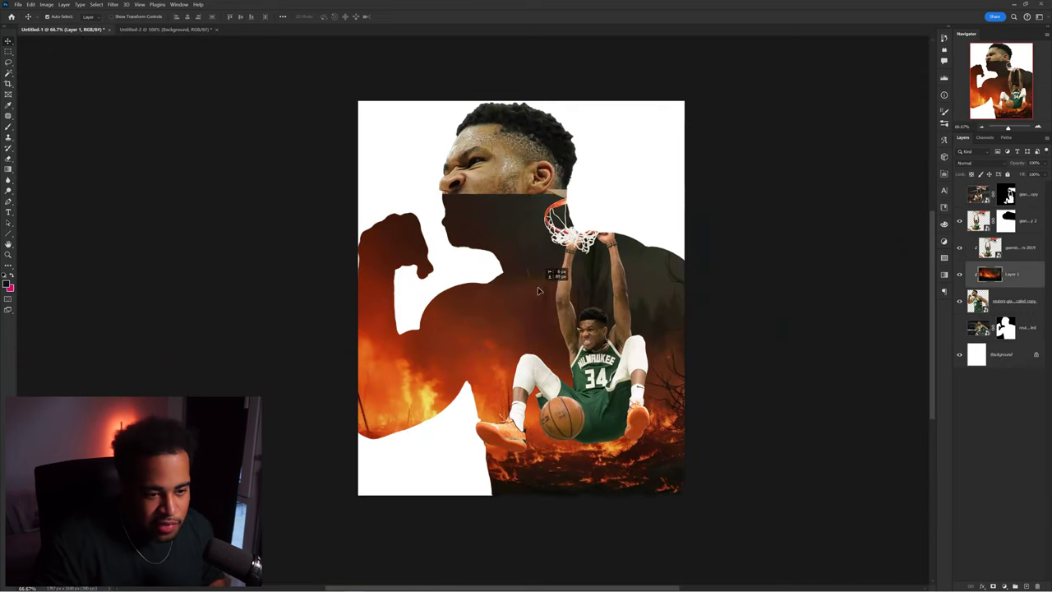
pyautogui.moveTo(538, 290); pyautogui.dragTo(538, 273)
# - Paint the fire layer's mask to hide flames over the big Giannis, restoring them around his shoulder
pyautogui.press('b')
pyautogui.moveTo(576, 181)
pyautogui.mouseDown()
pyautogui.moveTo(403, 211)
pyautogui.moveTo(403, 341)
pyautogui.moveTo(510, 411)
pyautogui.mouseUp()
pyautogui.scroll(-3, 656, 325)
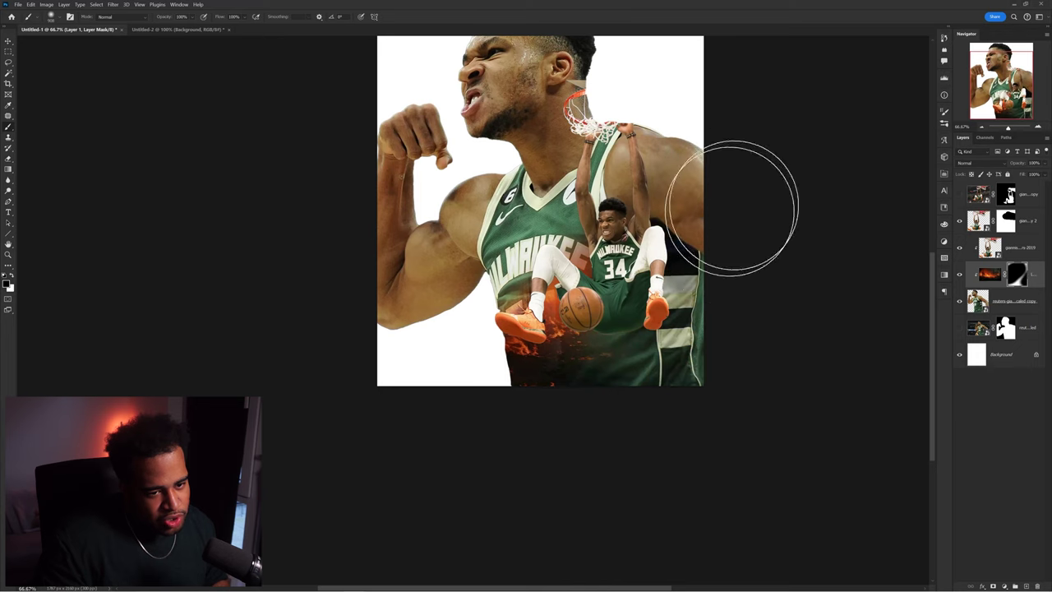
pyautogui.moveTo(674, 289)
pyautogui.mouseDown()
pyautogui.moveTo(702, 199)
pyautogui.moveTo(648, 82)
pyautogui.mouseUp()
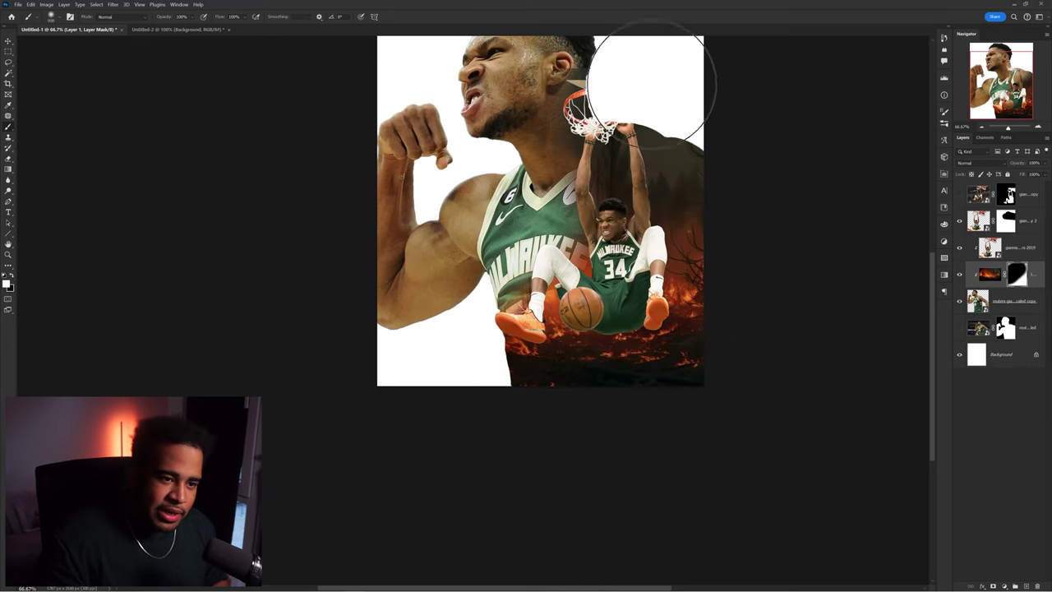
pyautogui.moveTo(655, 152); pyautogui.dragTo(691, 189)
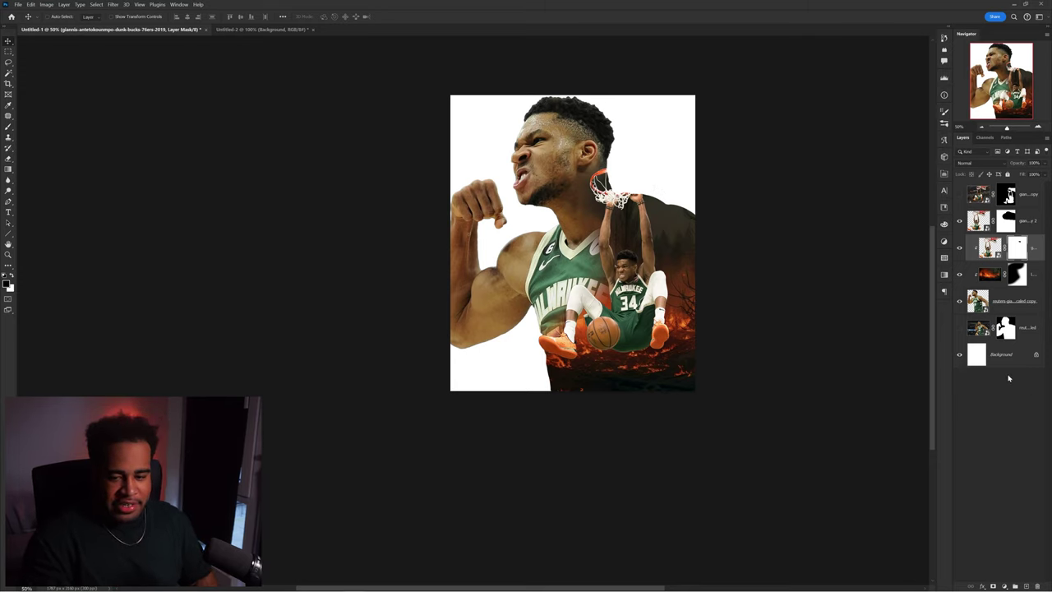
pyautogui.click(1009, 357)
# - Fill the Background layer with an orange sampled from the flames
pyautogui.hotkey('alt', 'BackSpace')
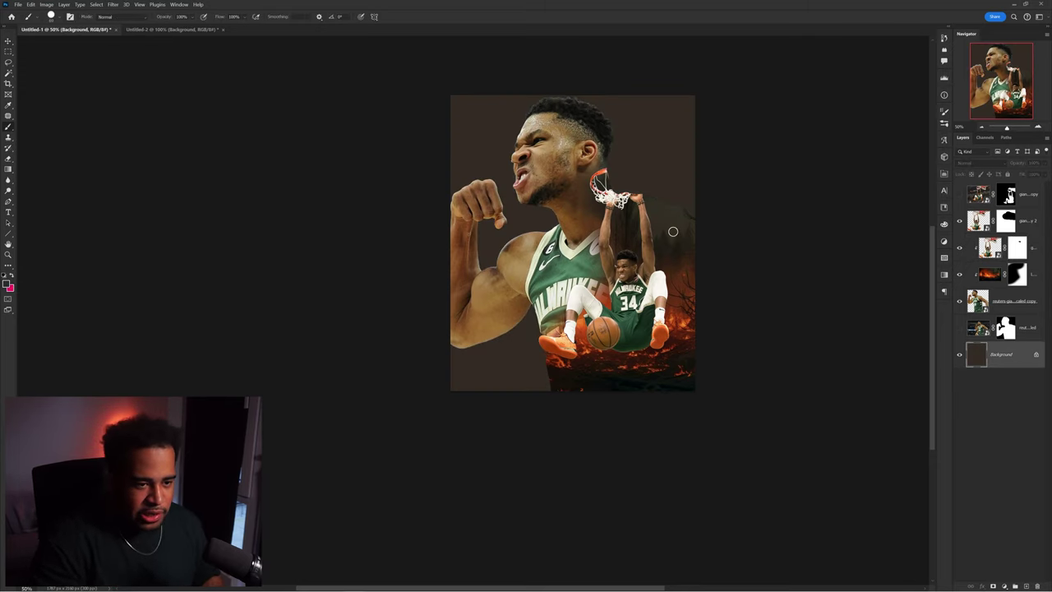
pyautogui.keyDown('alt'); pyautogui.moveTo(653, 376); pyautogui.dragTo(569, 350); pyautogui.keyUp('alt')
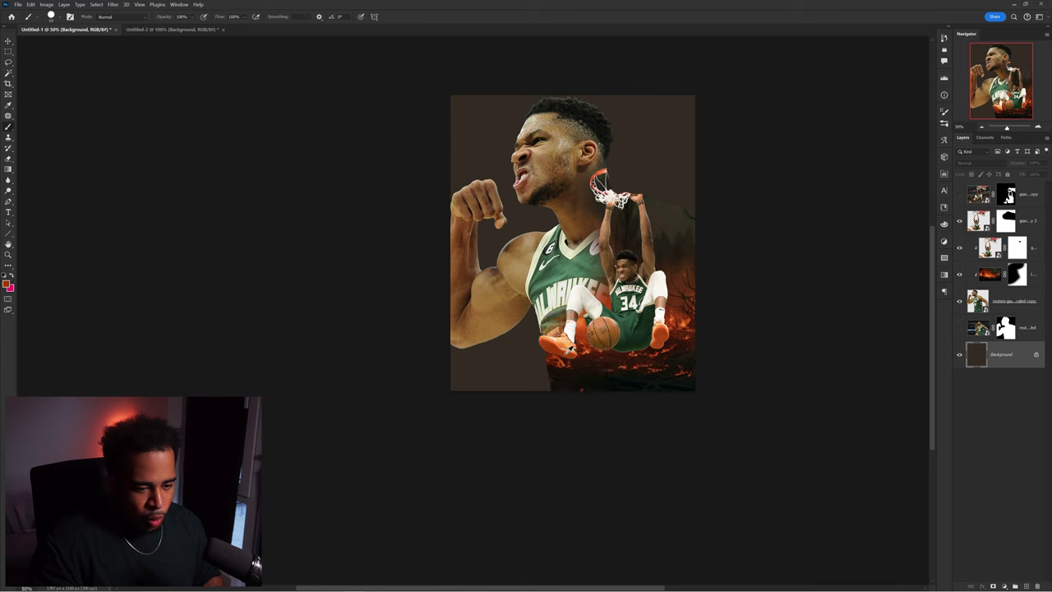
pyautogui.hotkey('alt', 'BackSpace')
# - Check the reference collage, then refill the background with a near-black colour
pyautogui.hotkey('ctrl', 'Tab')
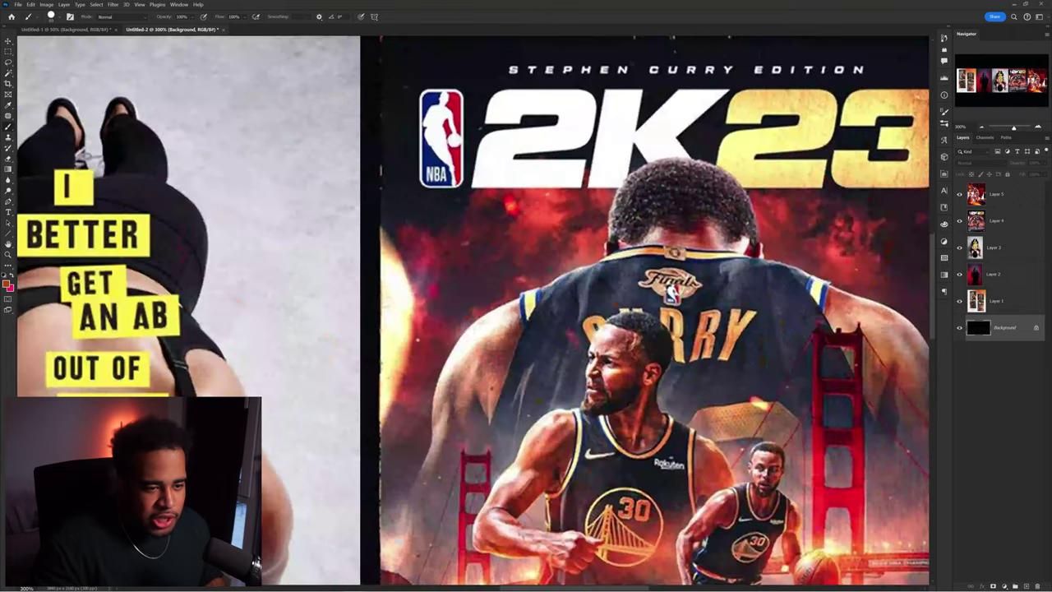
pyautogui.scroll(-1, 569, 237)
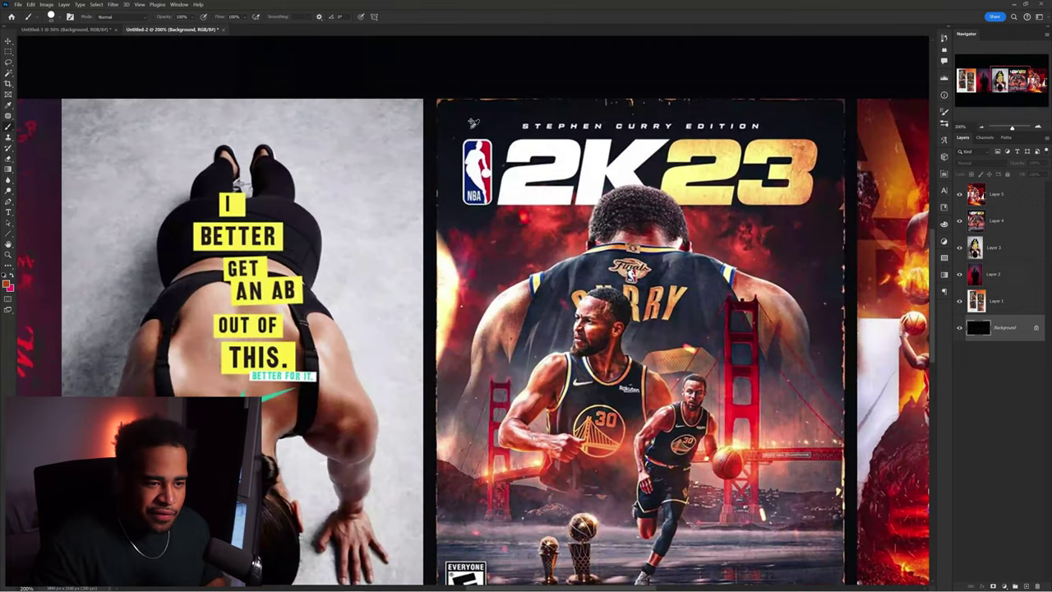
pyautogui.scroll(-2, 578, 223)
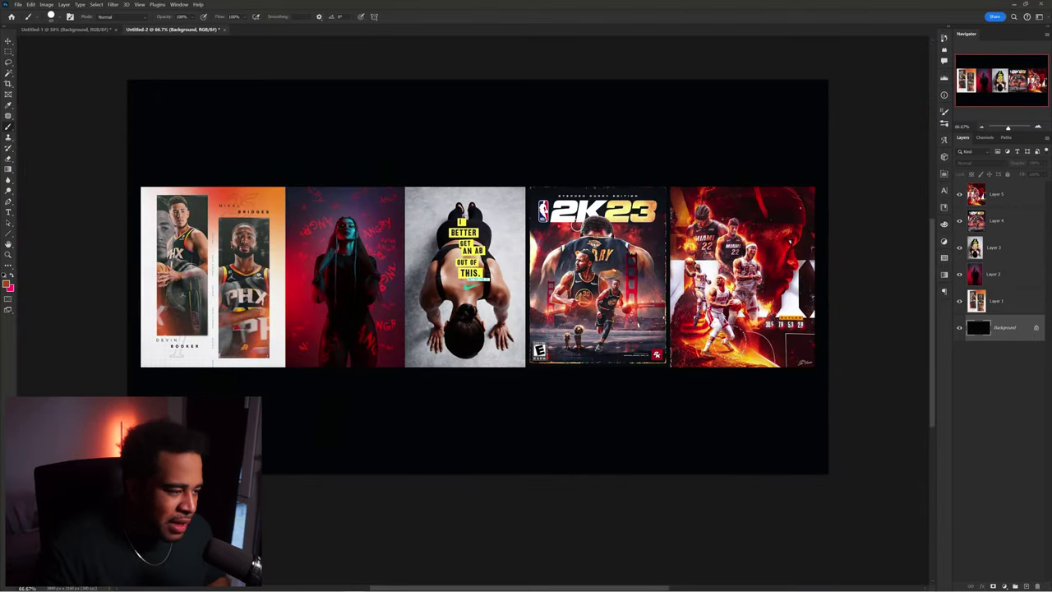
pyautogui.hotkey('ctrl', 'Tab')
pyautogui.keyDown('alt'); pyautogui.click(637, 371); pyautogui.keyUp('alt')
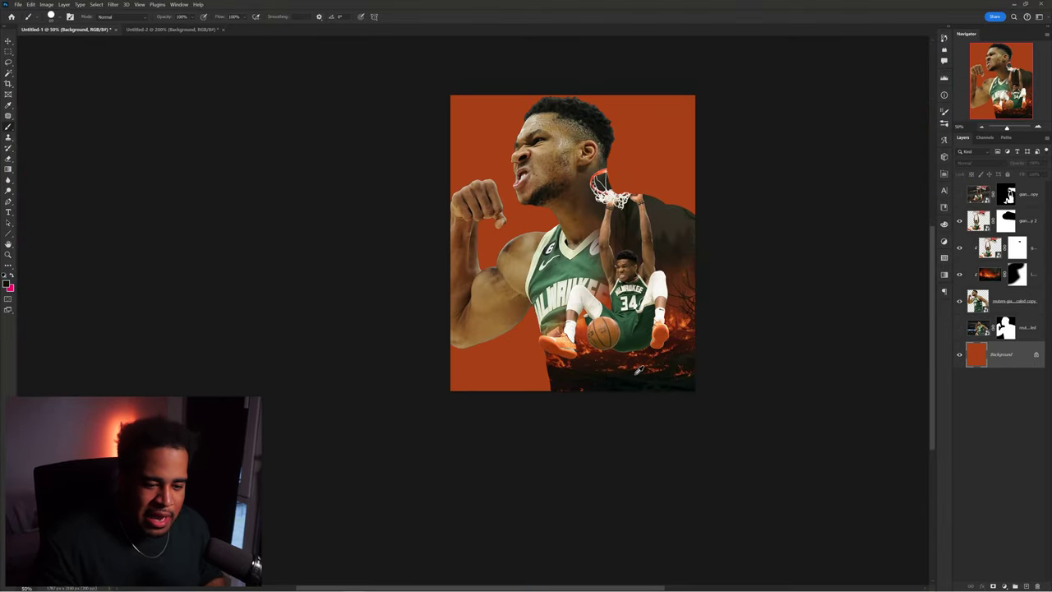
pyautogui.hotkey('alt', 'BackSpace')
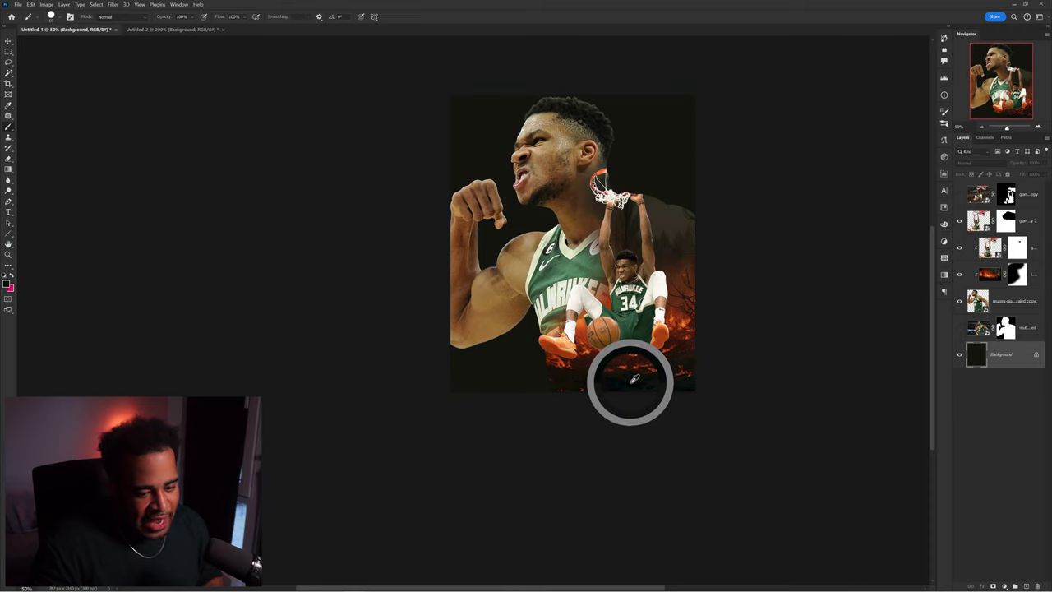
# - Drag the fire layer lower on the poster with the Move tool
pyautogui.press('v')
pyautogui.moveTo(589, 277); pyautogui.dragTo(597, 273)
pyautogui.moveTo(684, 349); pyautogui.dragTo(689, 375)
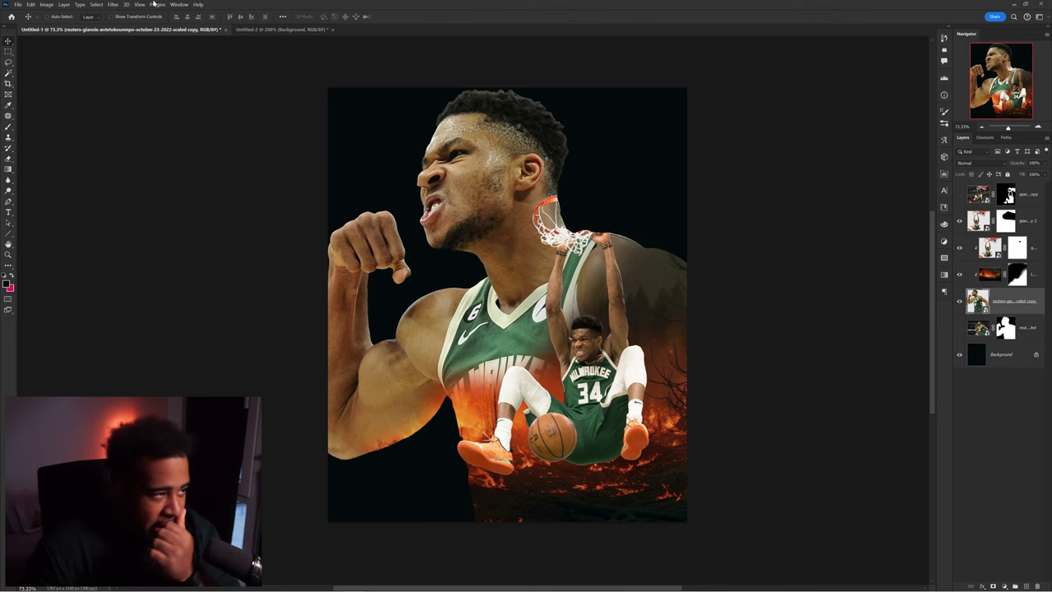
# - Run Camera Raw Filter on the big Giannis cutout, with Texture at +30 and Clarity adjusted
pyautogui.click(113, 5)
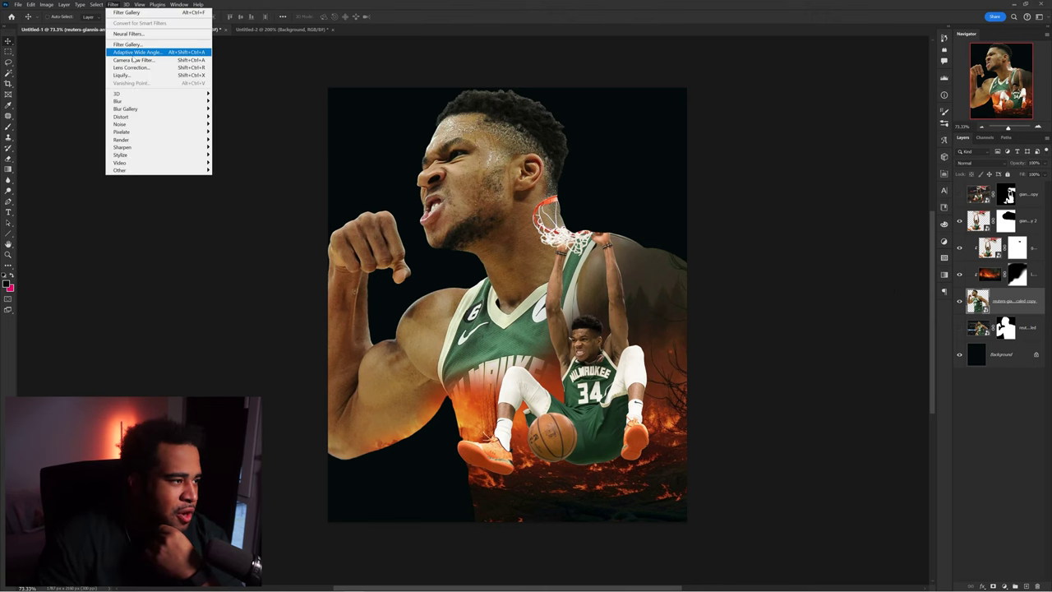
pyautogui.click(225, 65)
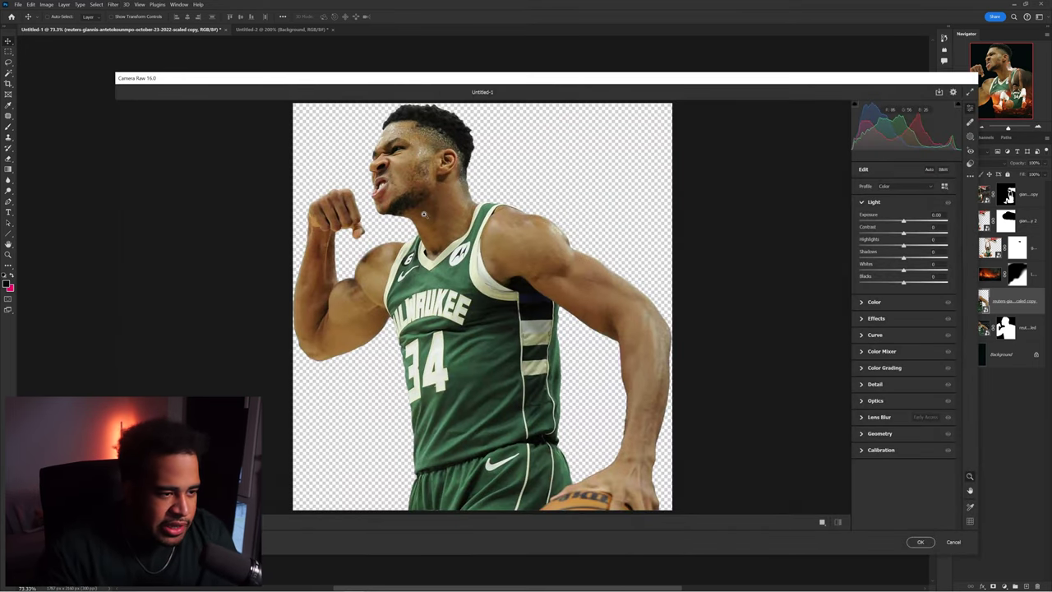
pyautogui.scroll(3, 414, 179)
pyautogui.scroll(-2, 413, 179)
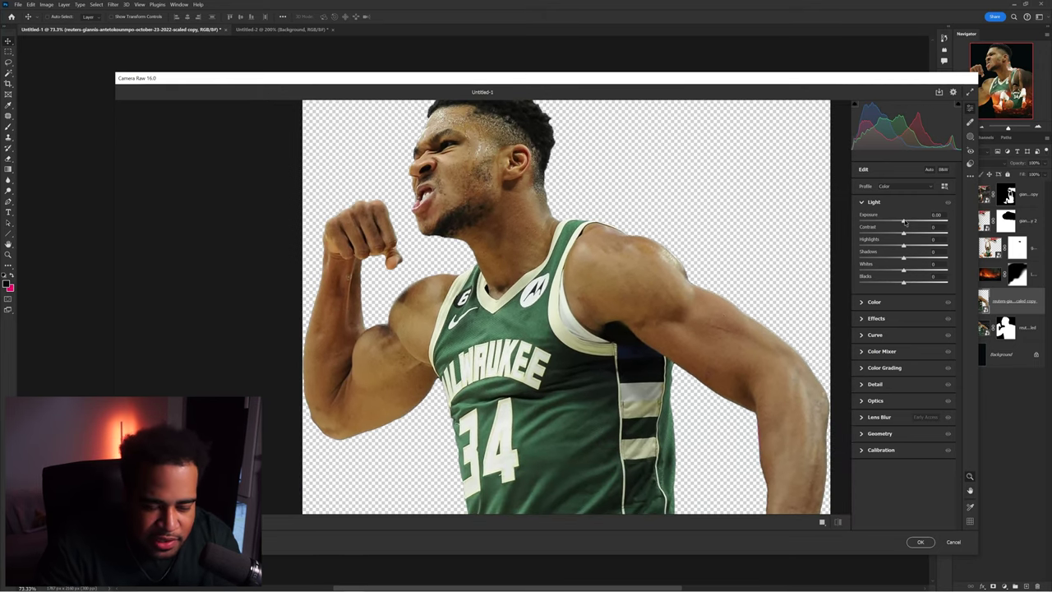
pyautogui.click(873, 203)
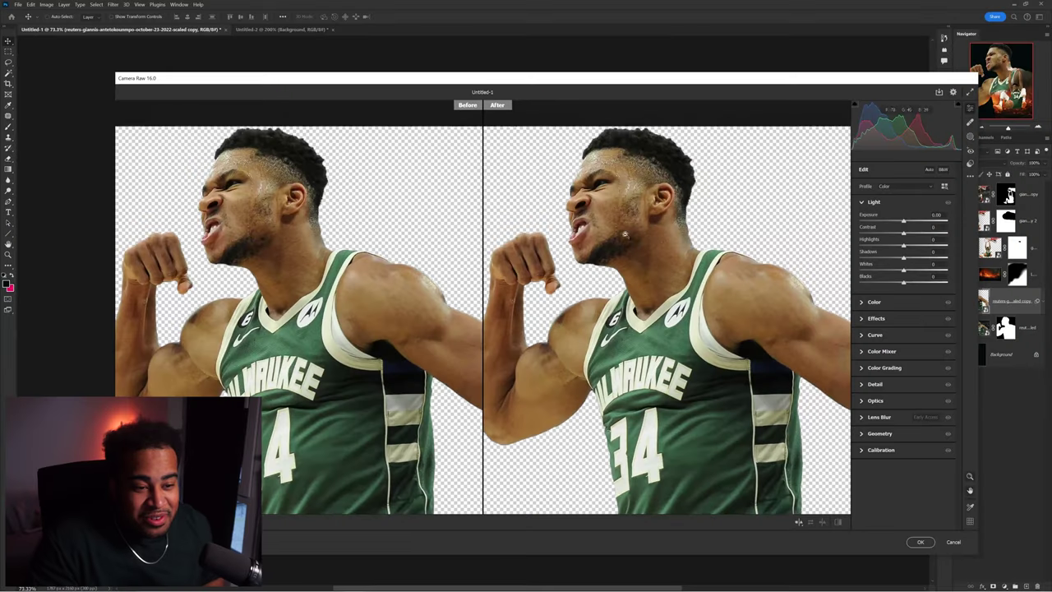
pyautogui.moveTo(633, 236); pyautogui.dragTo(646, 228)
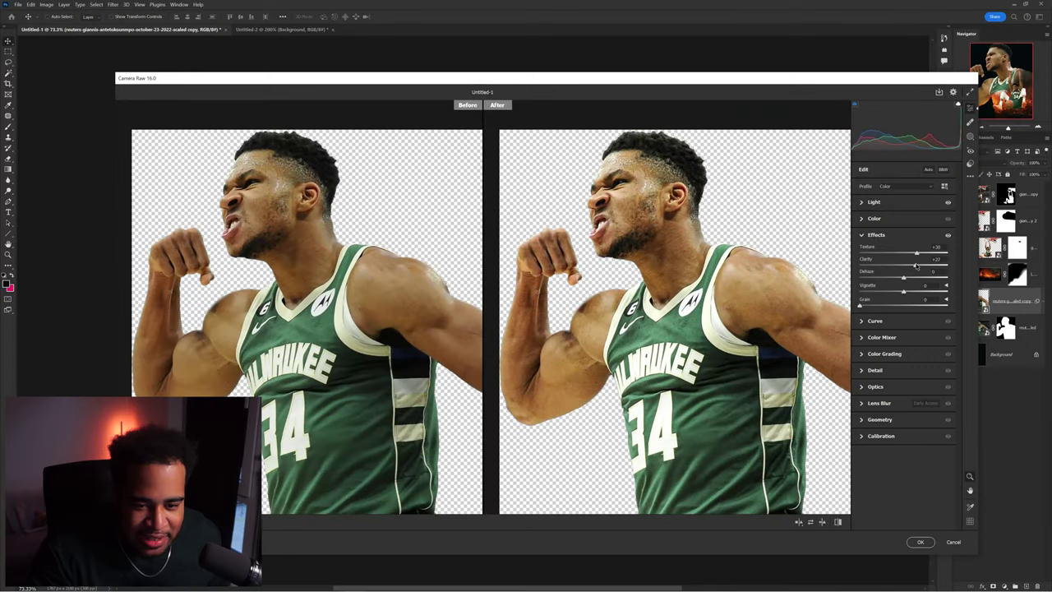
pyautogui.moveTo(921, 266); pyautogui.dragTo(905, 266)
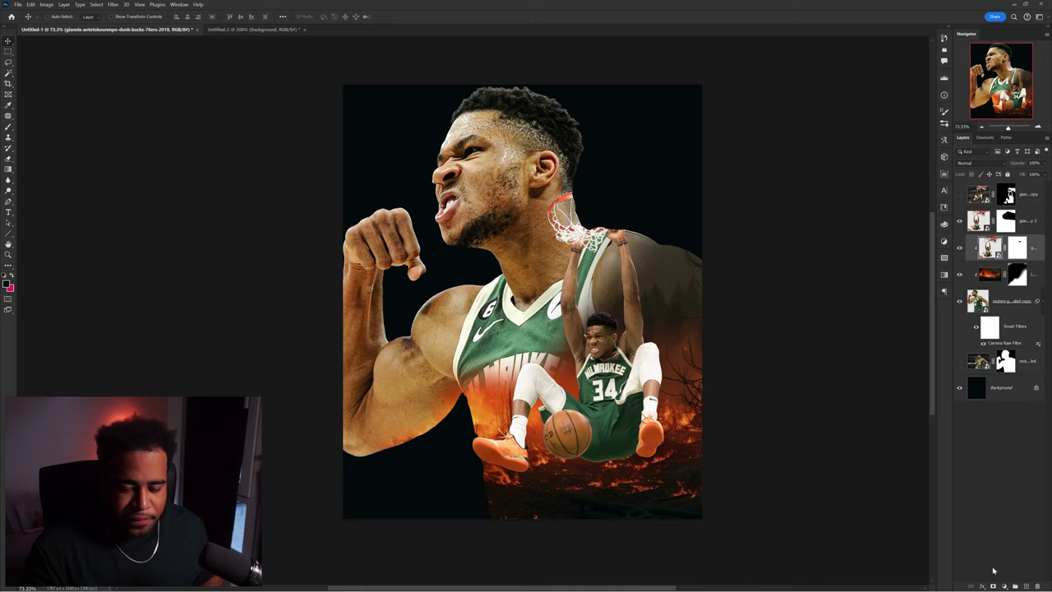
# - Add a Curves adjustment layer clipped to the big Giannis cutout
pyautogui.click(1005, 586)
pyautogui.click(997, 478)
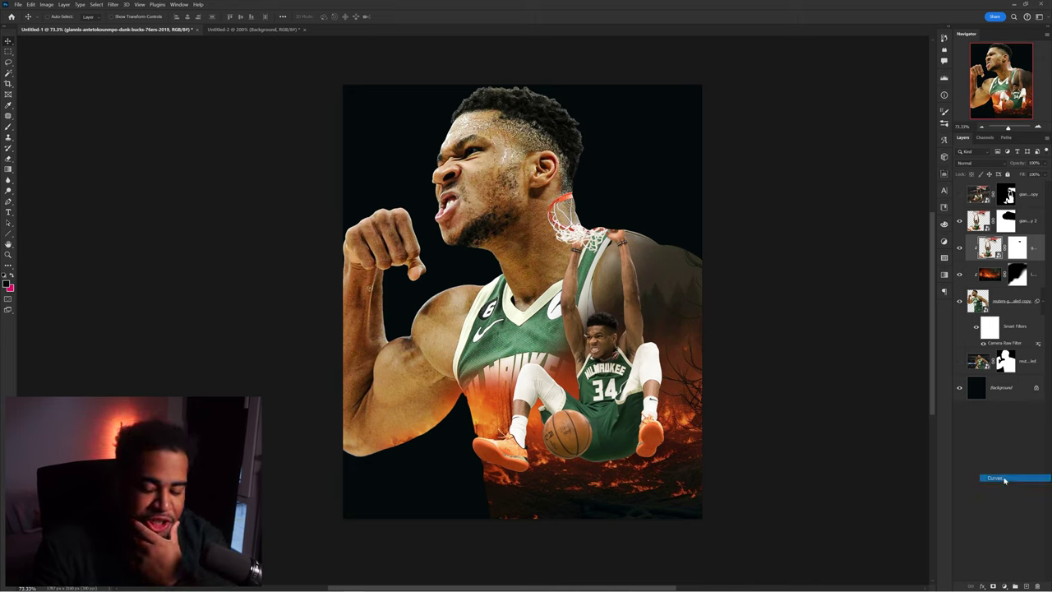
pyautogui.keyDown('alt'); pyautogui.click(1024, 262); pyautogui.keyUp('alt')
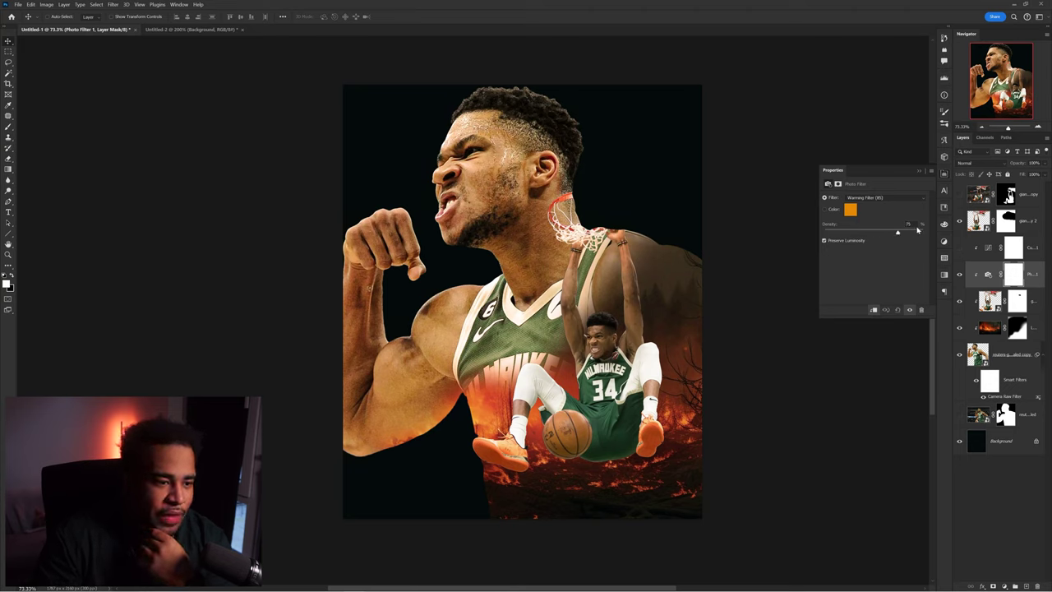
# - Lower the Warming Filter (85) density to about 56% and select the Curves settings for editing
pyautogui.moveTo(923, 230); pyautogui.dragTo(880, 231)
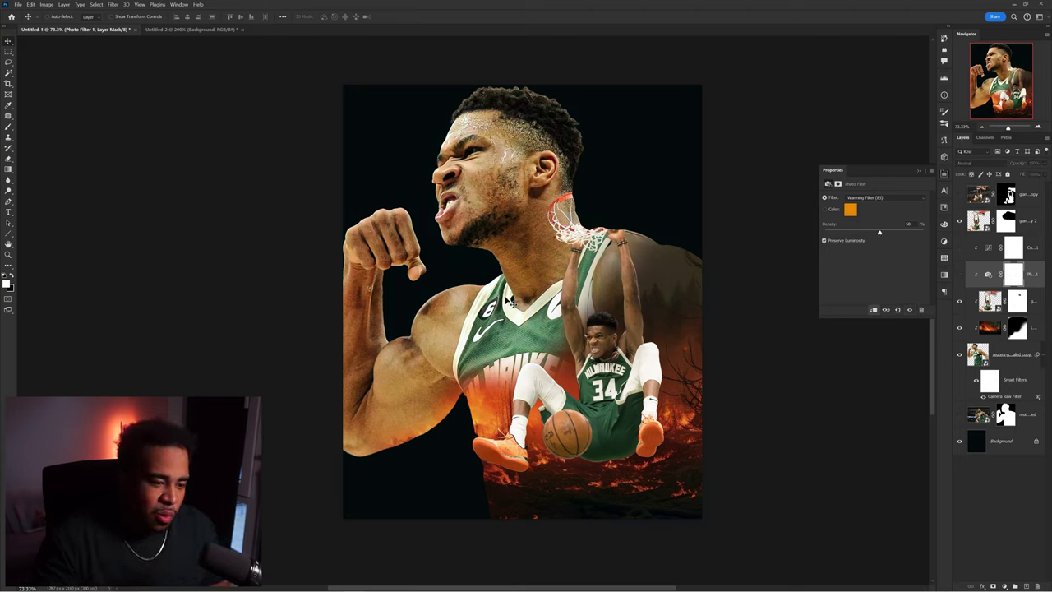
pyautogui.click(989, 249)
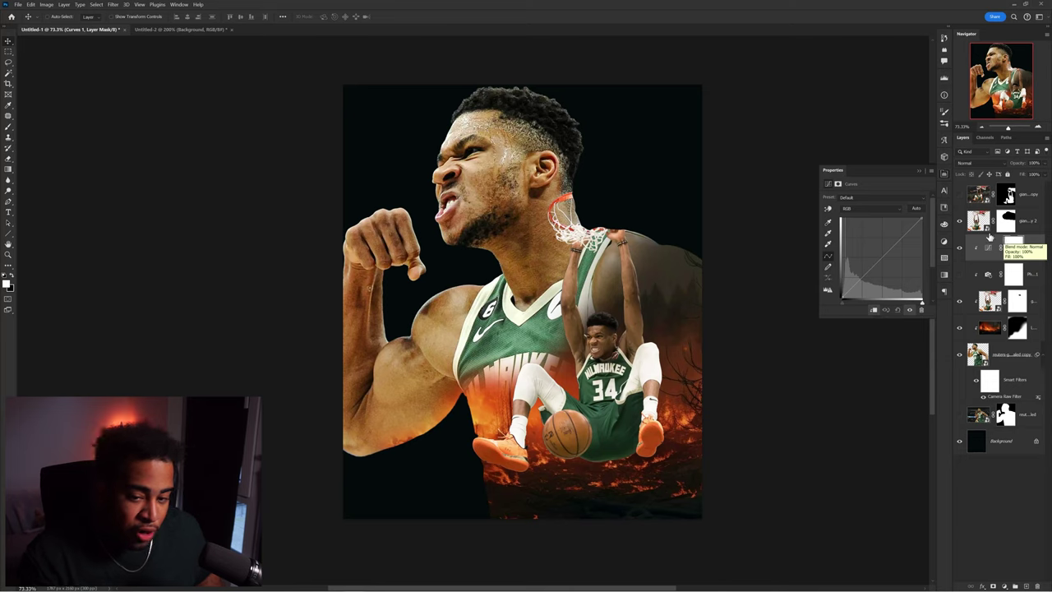
pyautogui.click(989, 248)
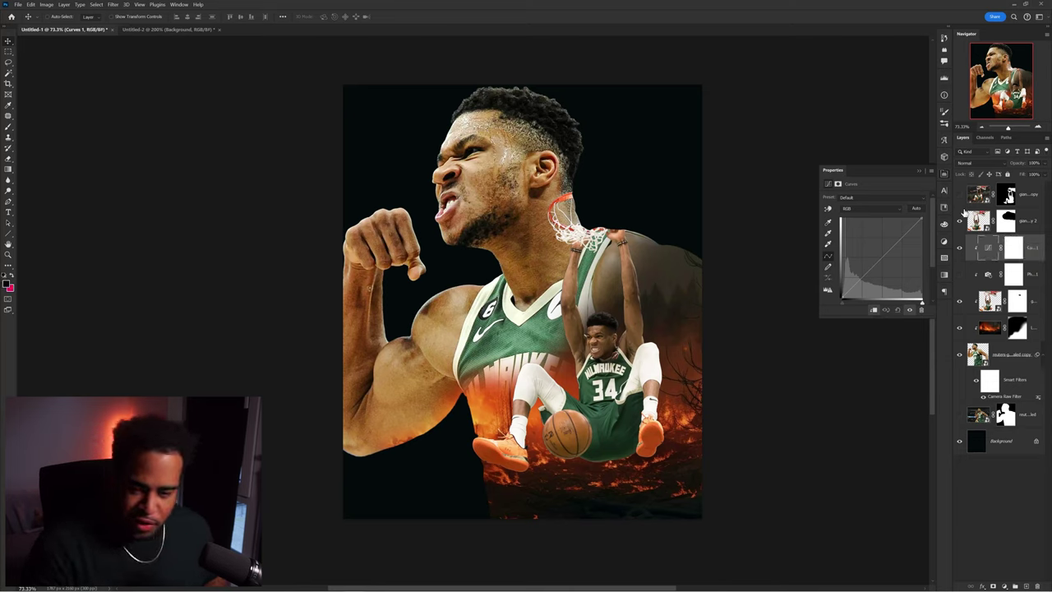
# - Try Find Dark & Light Colors in the Curves Auto options, then close them unchanged
pyautogui.keyDown('alt'); pyautogui.click(917, 208); pyautogui.keyUp('alt')
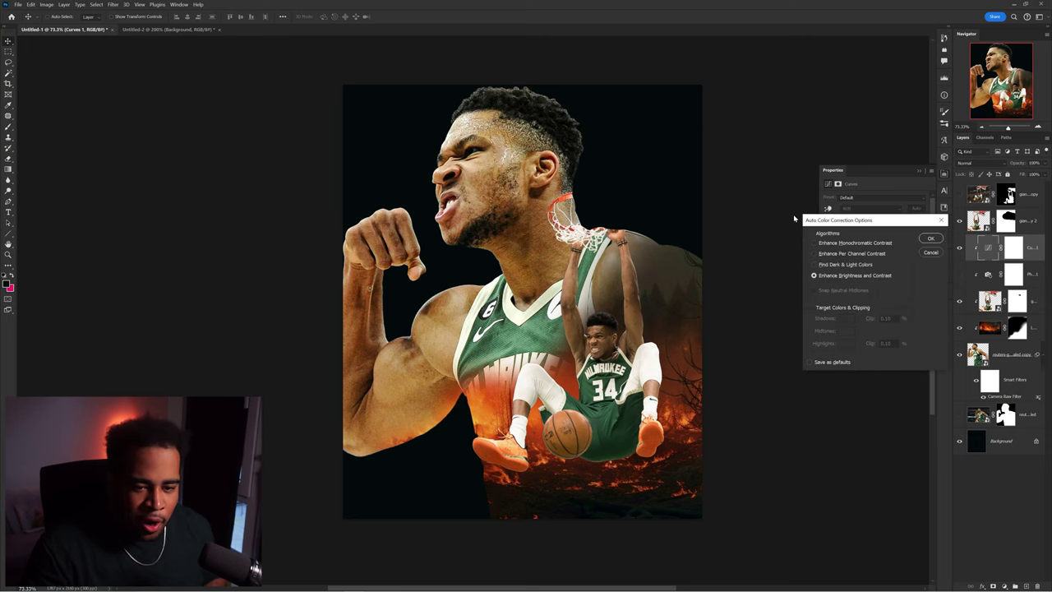
pyautogui.moveTo(823, 170); pyautogui.dragTo(692, 97)
pyautogui.click(696, 142)
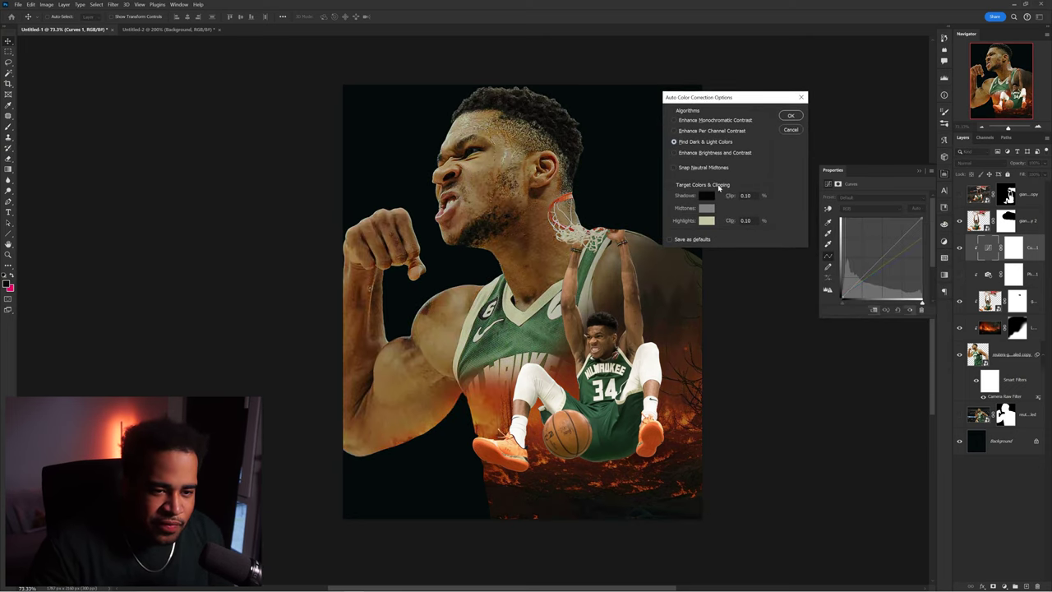
pyautogui.click(707, 197)
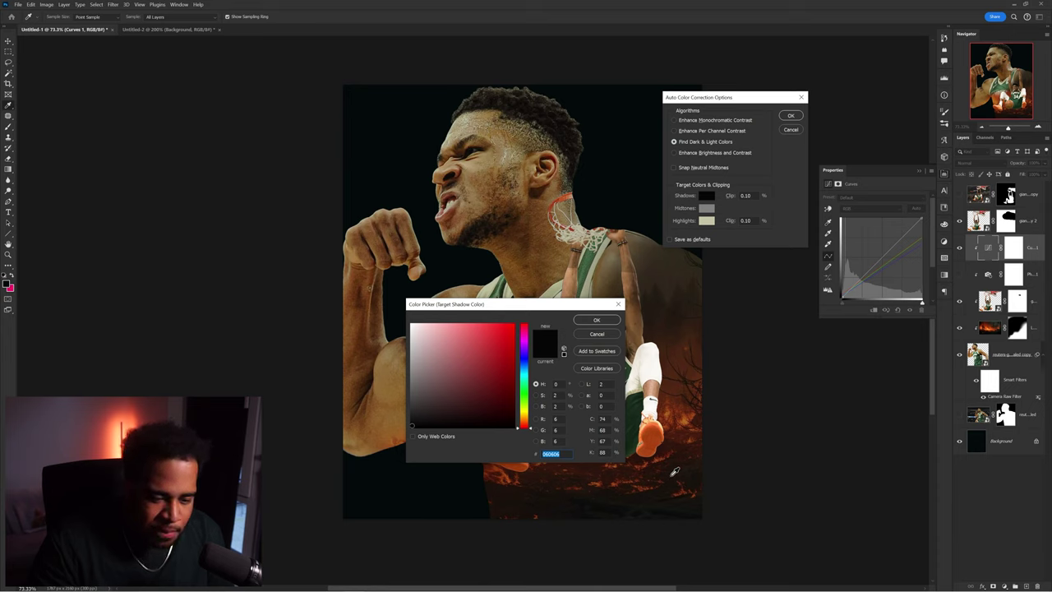
pyautogui.click(608, 334)
pyautogui.click(791, 129)
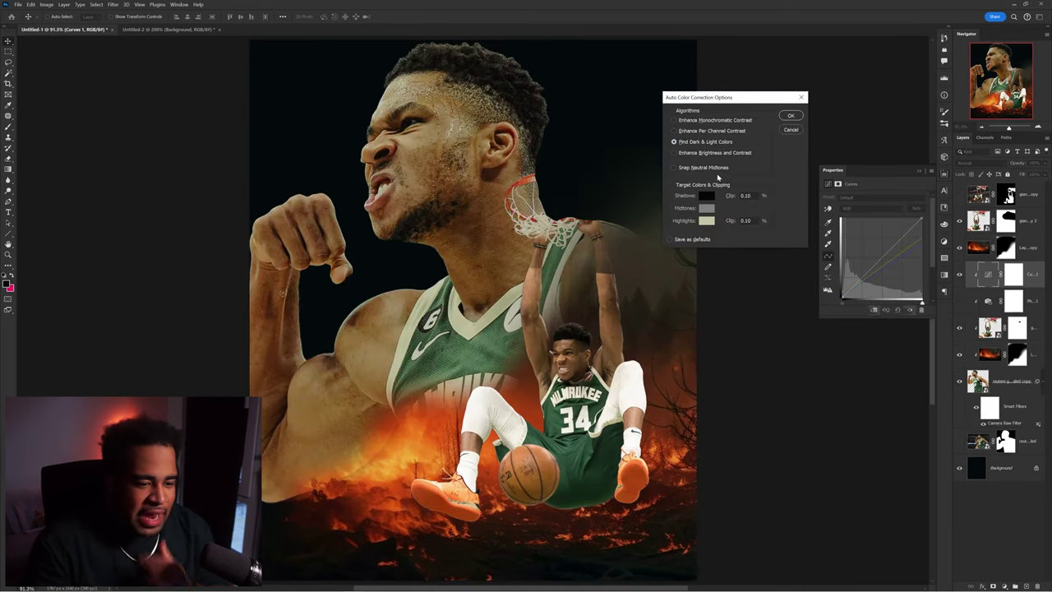
# - Set the Curves shadow target to near-black blue #000508 and the highlight target to bright fire orange
pyautogui.click(708, 197)
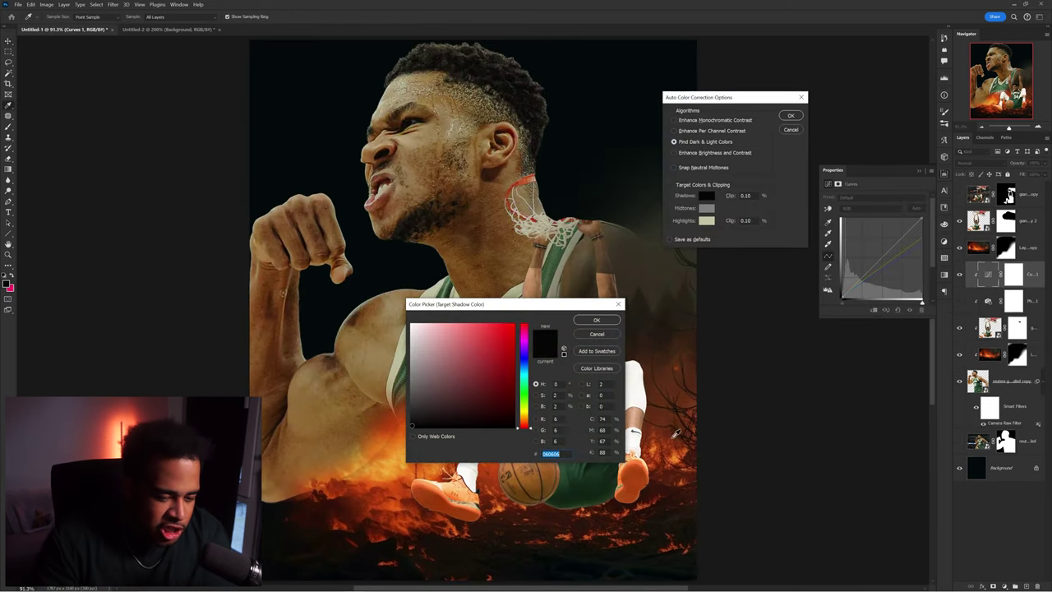
pyautogui.write('00050800080b')
pyautogui.click(596, 320)
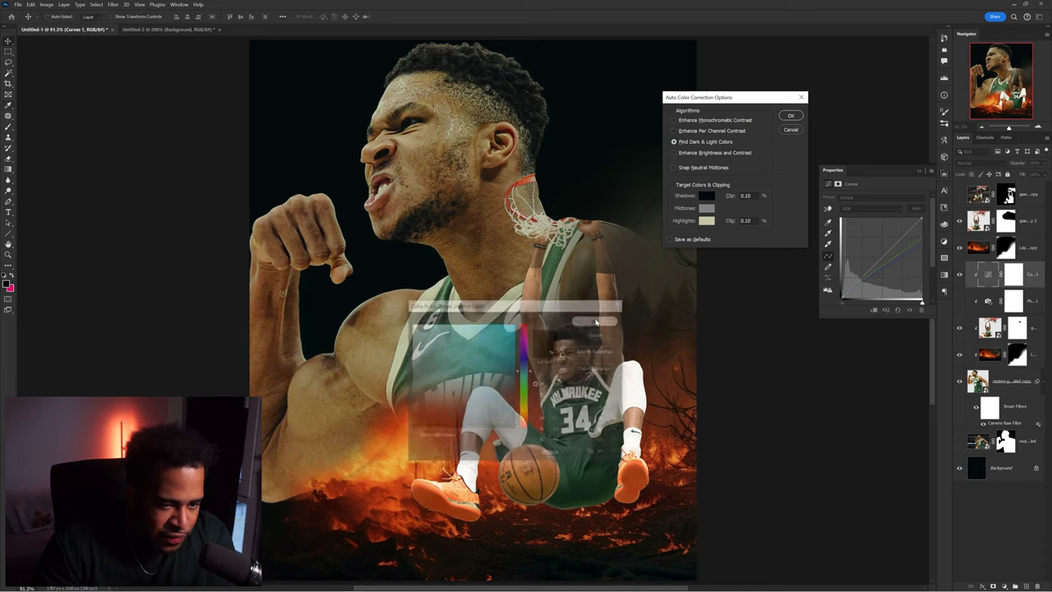
pyautogui.click(706, 220)
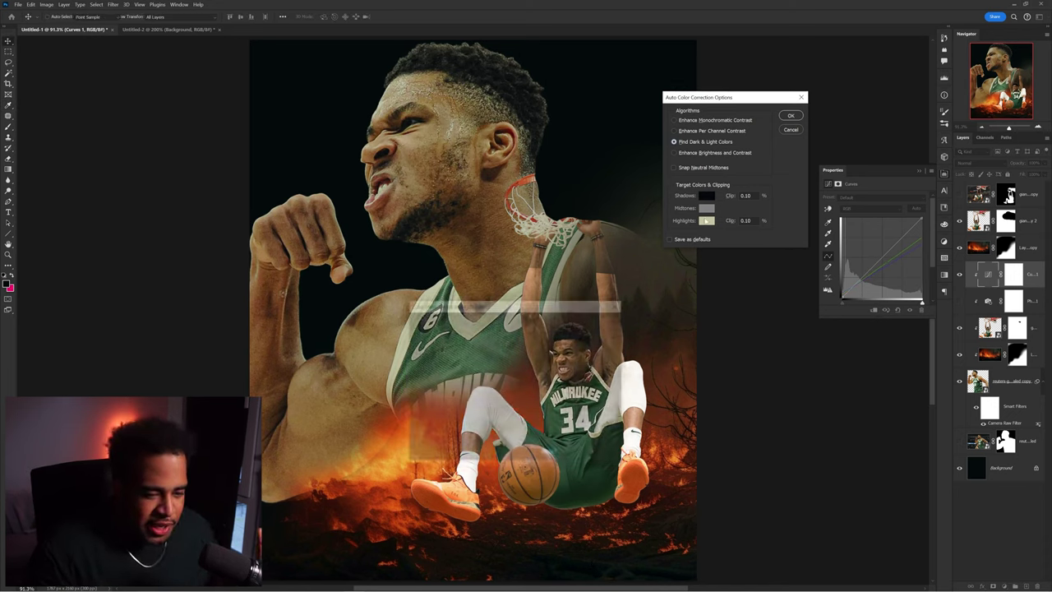
pyautogui.click(659, 444)
pyautogui.click(659, 444)
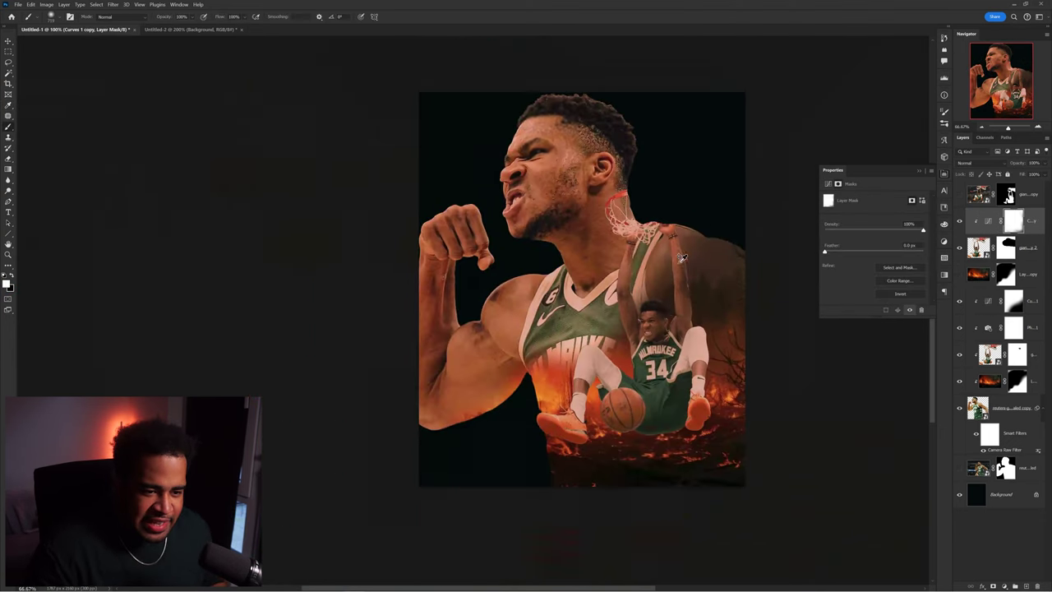
pyautogui.moveTo(694, 284)
pyautogui.mouseDown()
pyautogui.moveTo(420, 186)
pyautogui.moveTo(687, 188)
pyautogui.moveTo(682, 200)
pyautogui.mouseUp()
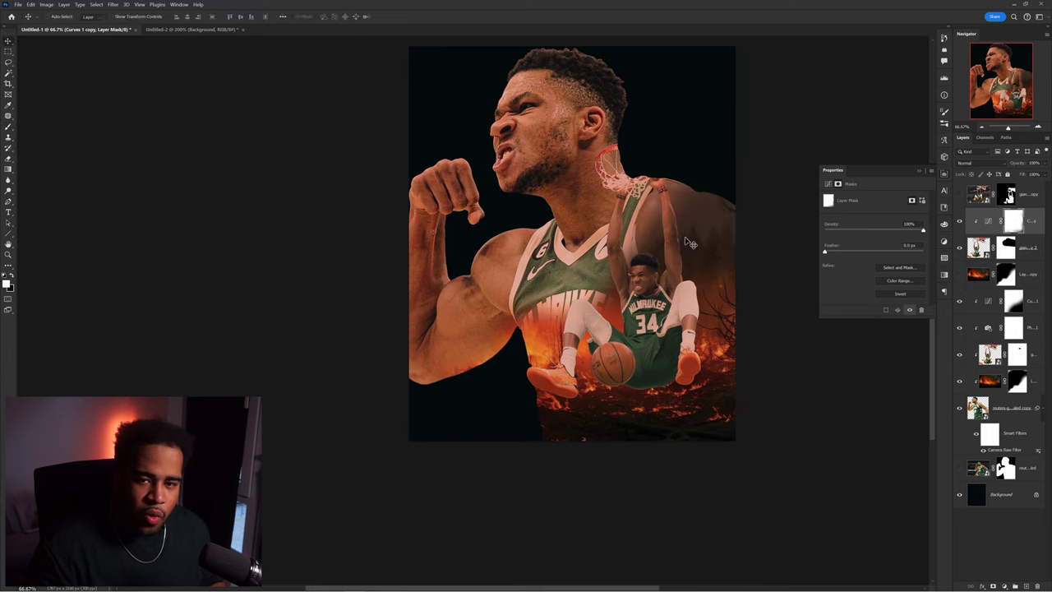
pyautogui.press('v')
pyautogui.click(1011, 408)
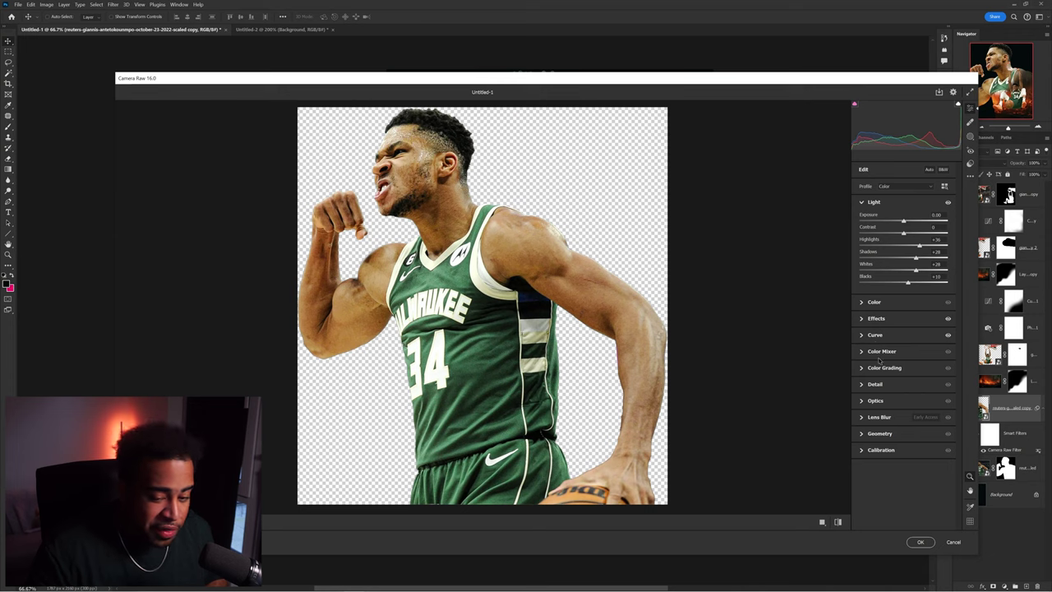
# - In Camera Raw, push the cutout's Color Grading midtones toward orange and apply the filter
pyautogui.click(881, 367)
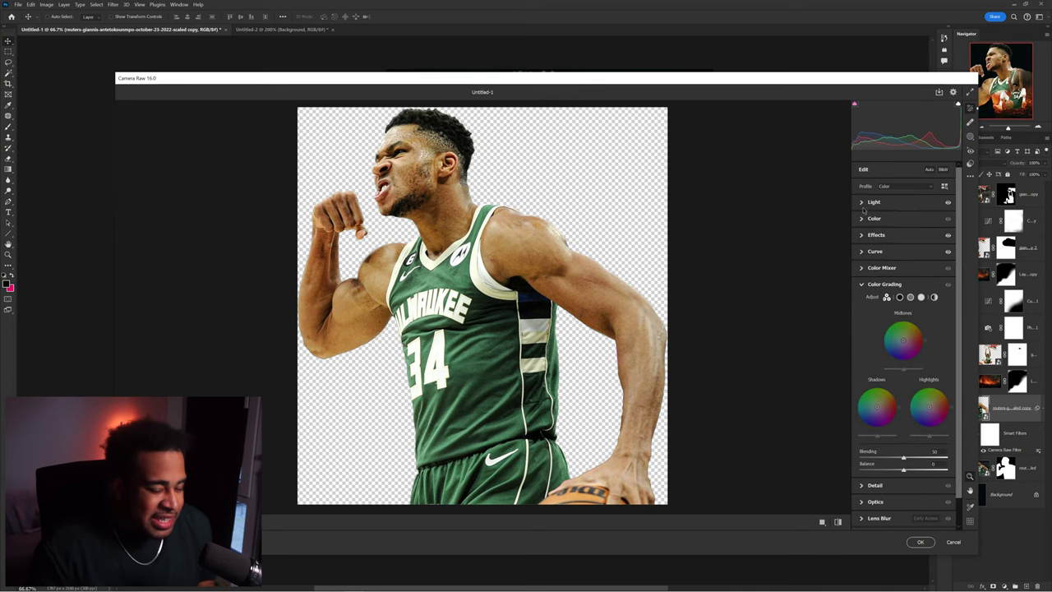
pyautogui.click(863, 202)
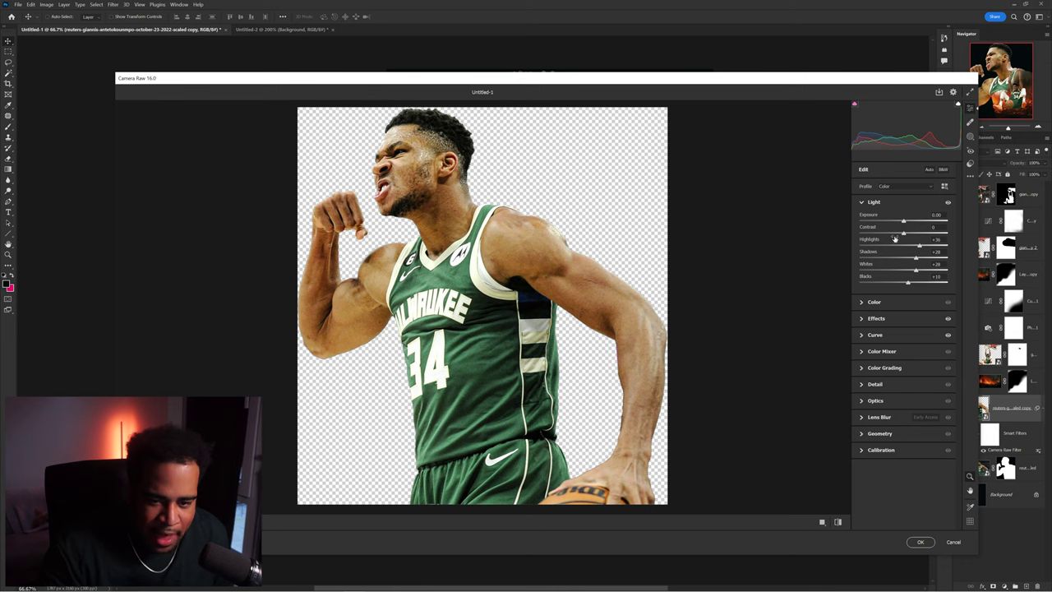
pyautogui.click(874, 302)
pyautogui.click(837, 521)
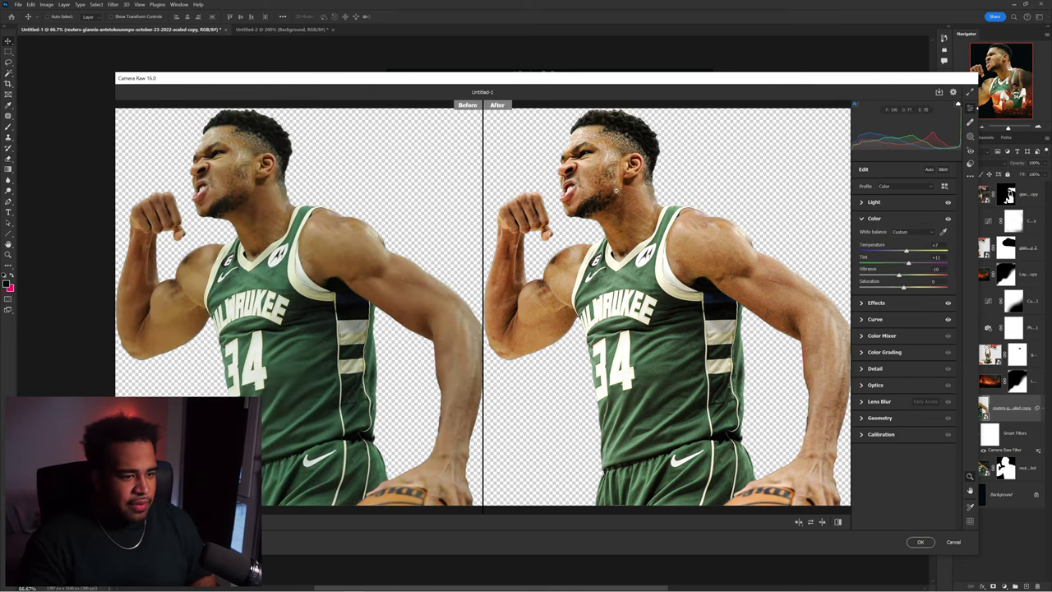
pyautogui.click(874, 218)
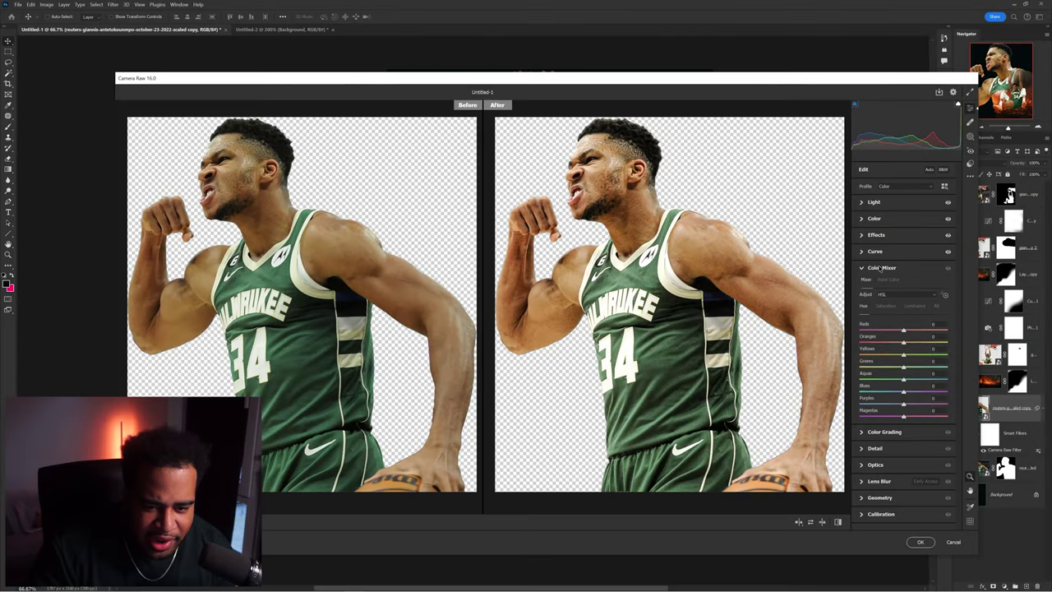
pyautogui.click(882, 268)
pyautogui.click(884, 285)
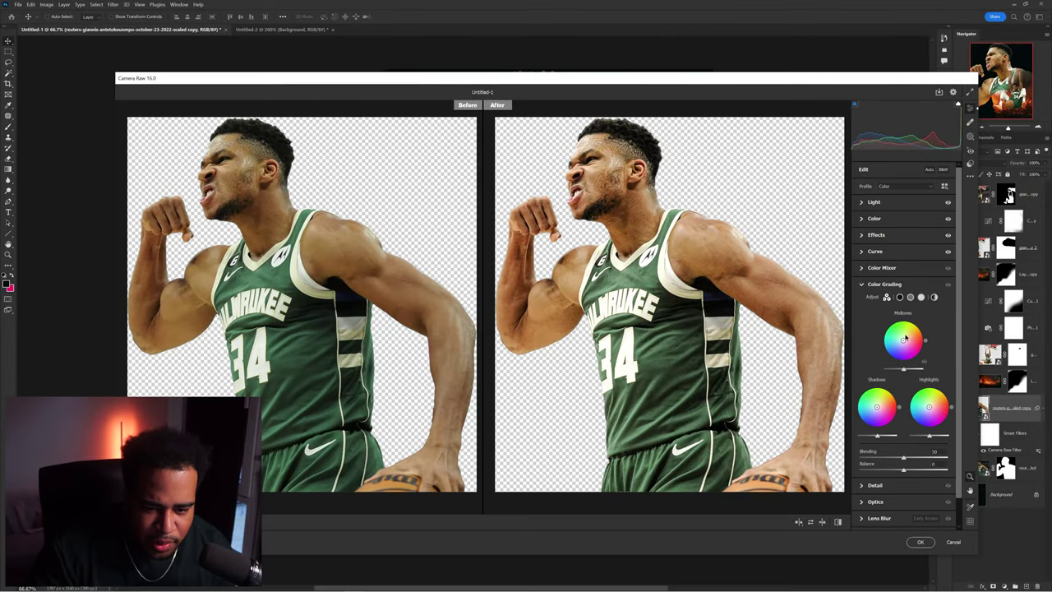
pyautogui.moveTo(903, 342); pyautogui.dragTo(908, 335)
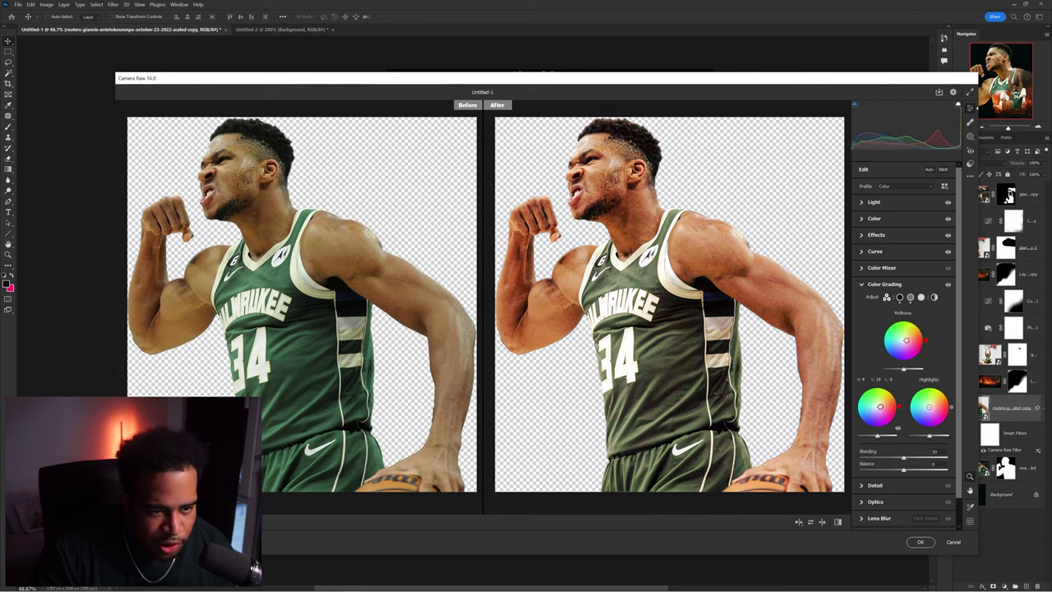
pyautogui.click(921, 542)
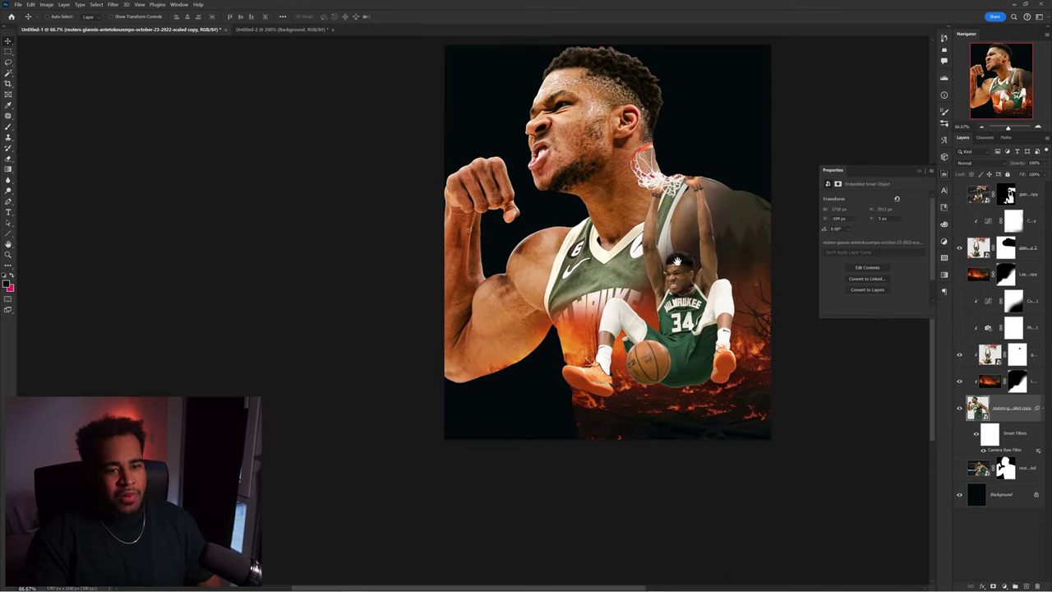
# - Show the Warming Filter layer and delete both Curves adjustment layers
pyautogui.click(959, 327)
pyautogui.click(959, 304)
pyautogui.click(1024, 302)
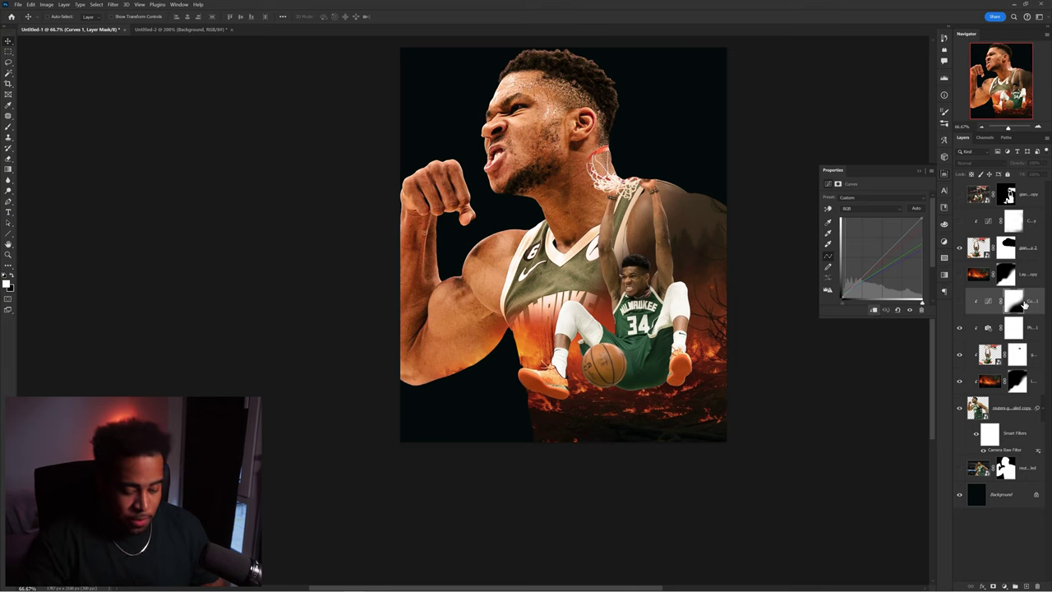
pyautogui.press('Delete')
pyautogui.click(1036, 220)
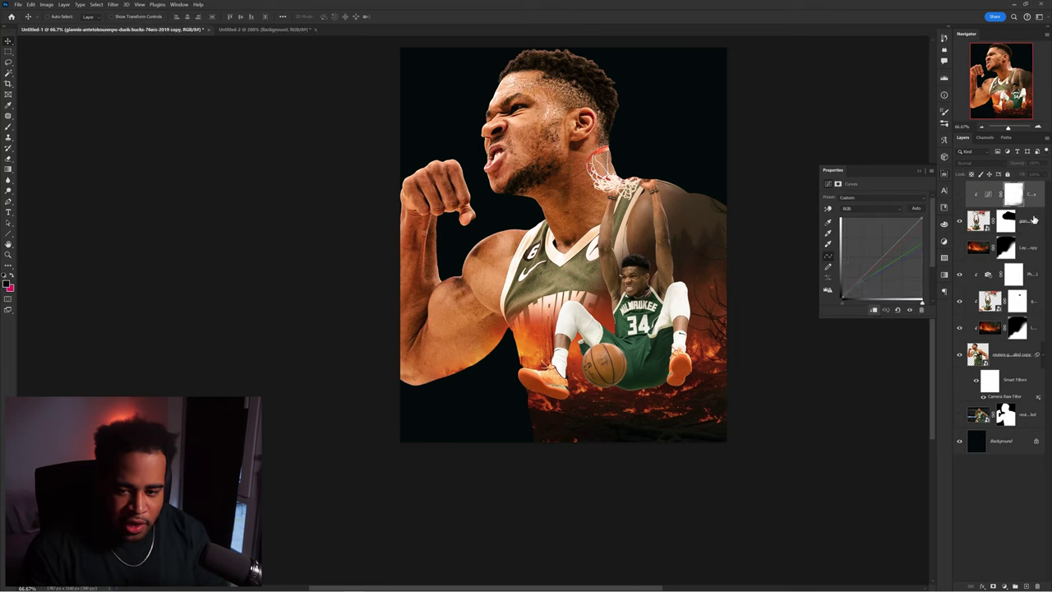
pyautogui.press('Delete')
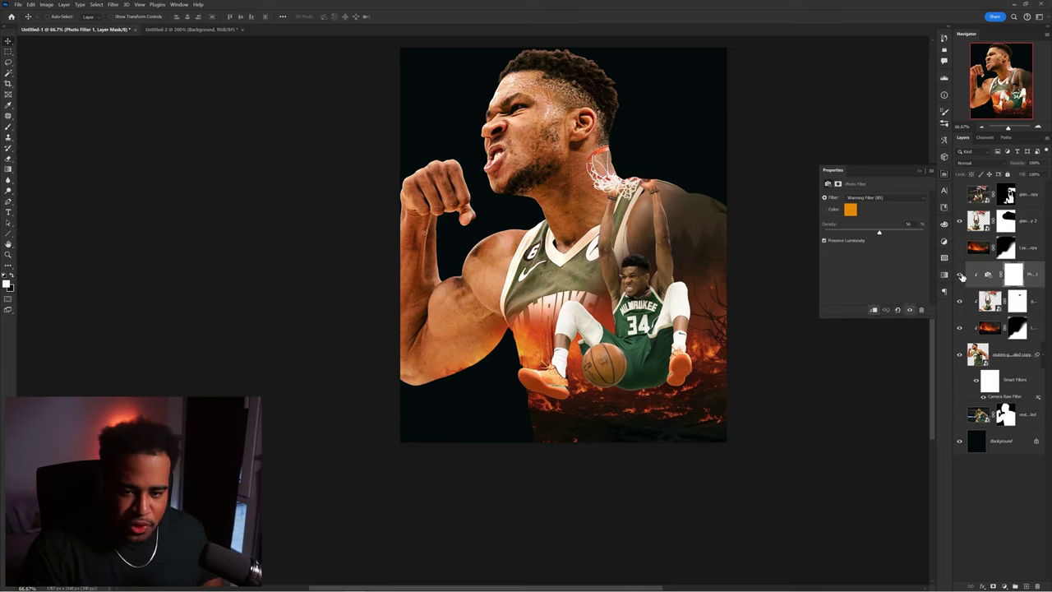
pyautogui.moveTo(631, 239); pyautogui.dragTo(545, 277)
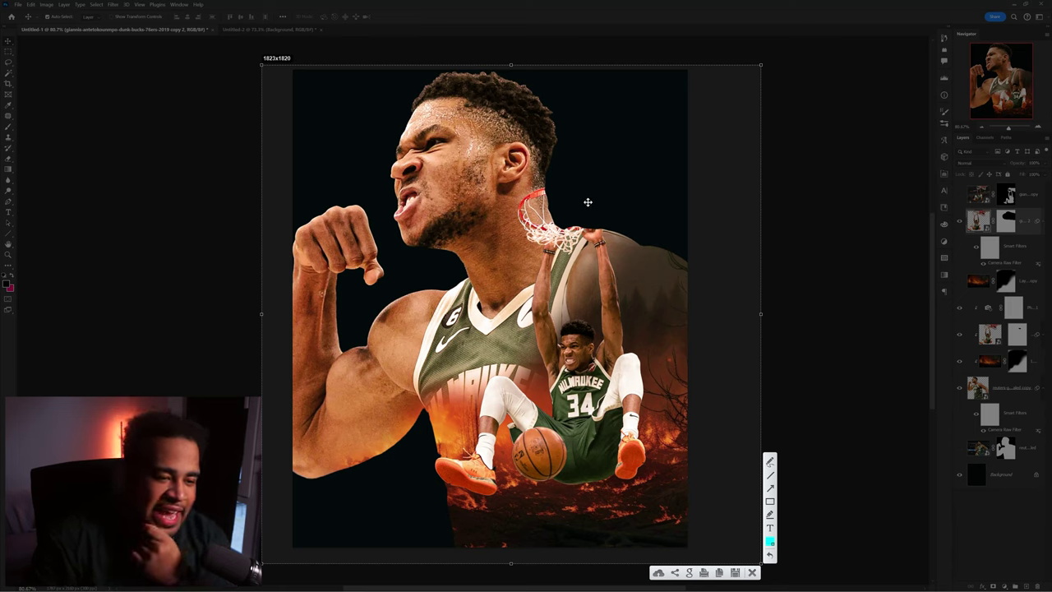
# - Sketch circles and guide lines around the basketball, hoop and head to plan the layout
pyautogui.moveTo(542, 416)
pyautogui.mouseDown()
pyautogui.moveTo(504, 453)
pyautogui.moveTo(539, 417)
pyautogui.mouseUp()
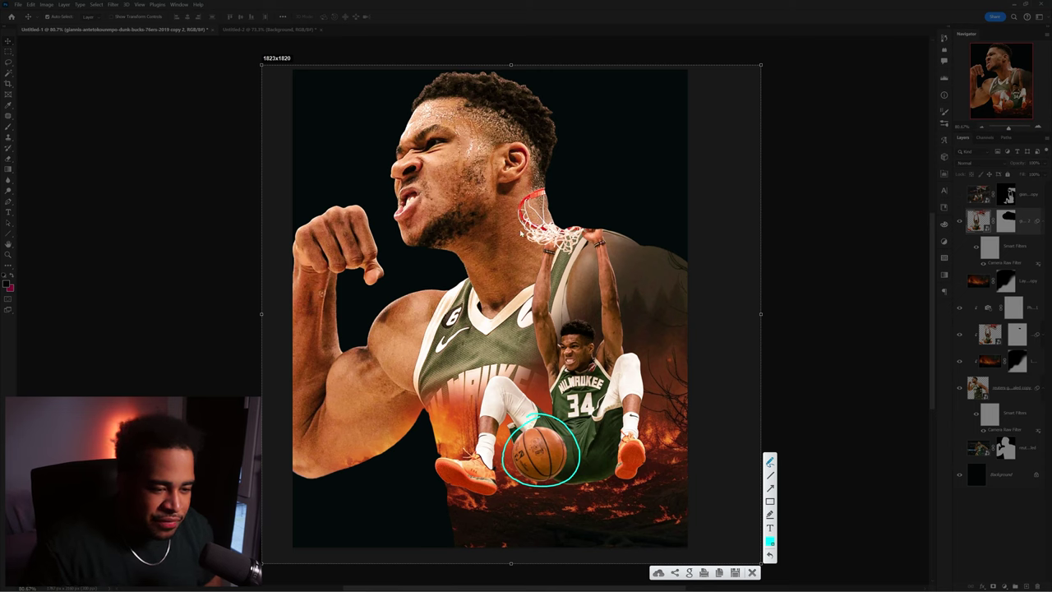
pyautogui.moveTo(521, 233); pyautogui.dragTo(535, 421)
pyautogui.moveTo(578, 170)
pyautogui.mouseDown()
pyautogui.moveTo(616, 239)
pyautogui.moveTo(573, 177)
pyautogui.mouseUp()
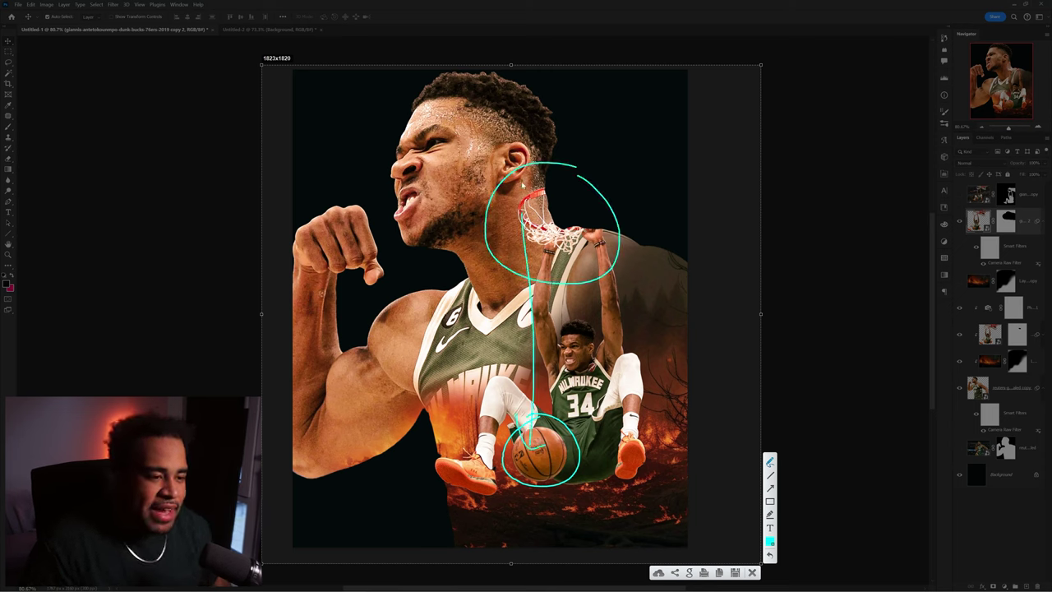
pyautogui.moveTo(510, 175); pyautogui.dragTo(258, 107)
pyautogui.moveTo(549, 164); pyautogui.dragTo(637, 16)
pyautogui.moveTo(473, 222); pyautogui.dragTo(165, 317)
pyautogui.moveTo(624, 203); pyautogui.dragTo(826, 152)
pyautogui.moveTo(435, 447); pyautogui.dragTo(341, 587)
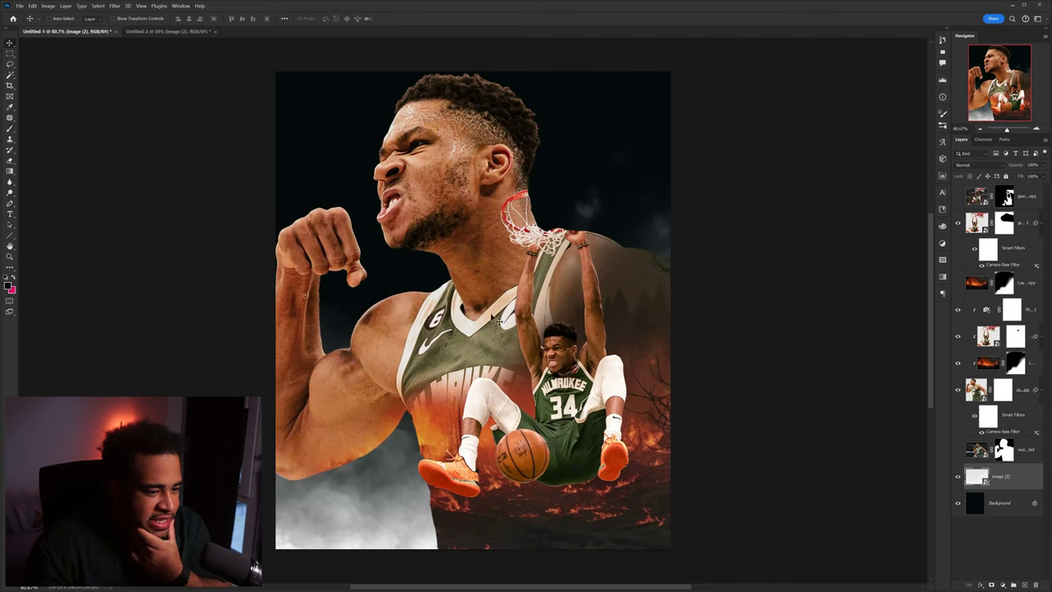
# - Move the smoke layer higher up the poster and set its opacity to 100%
pyautogui.moveTo(798, 383); pyautogui.dragTo(399, 471)
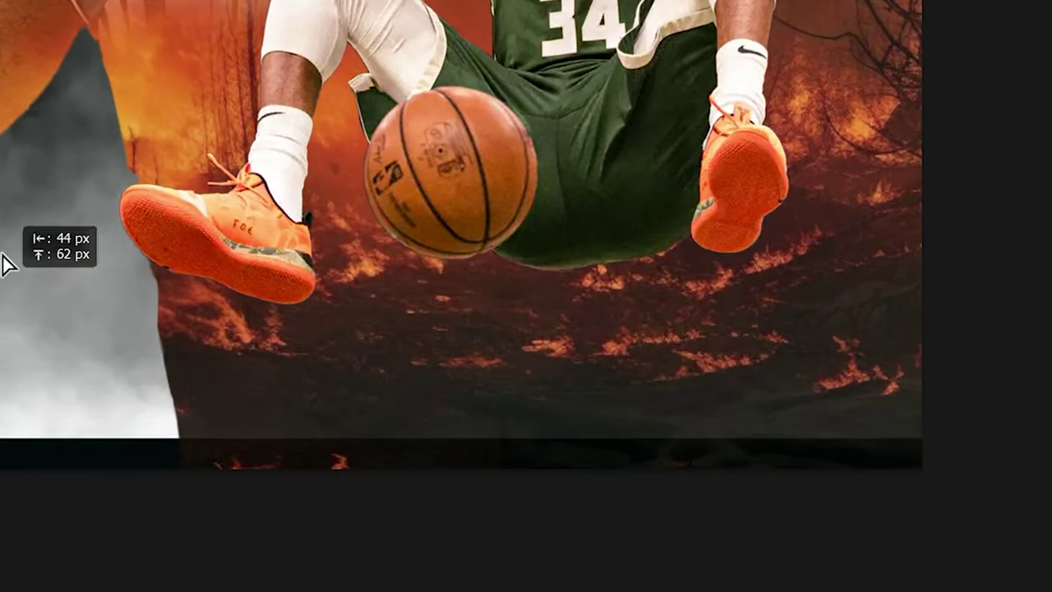
pyautogui.moveTo(5, 303); pyautogui.dragTo(4, 303)
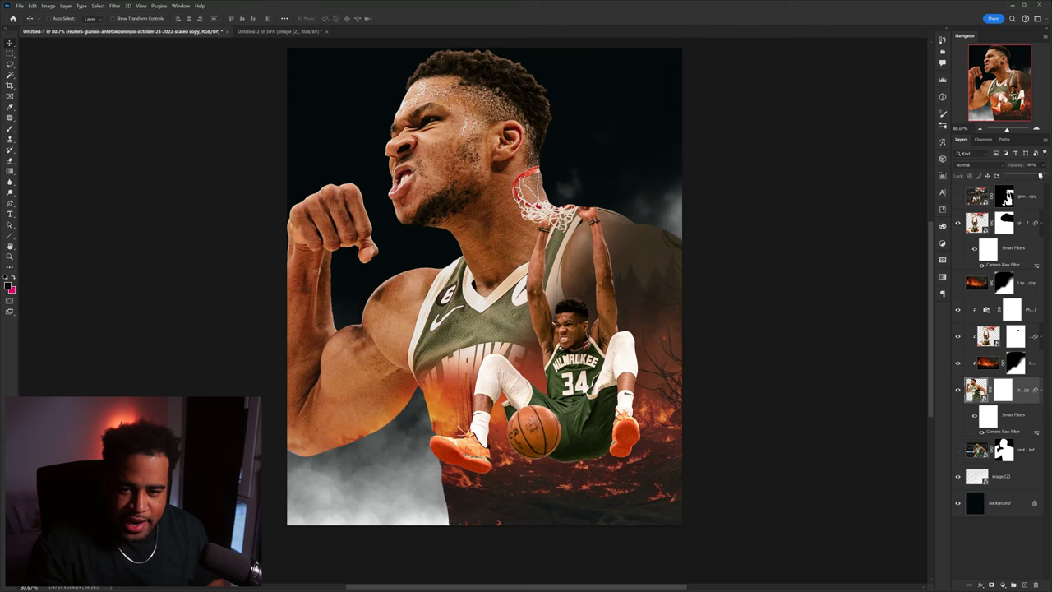
pyautogui.moveTo(1040, 175); pyautogui.dragTo(1041, 175)
pyautogui.scroll(-2, 863, 219)
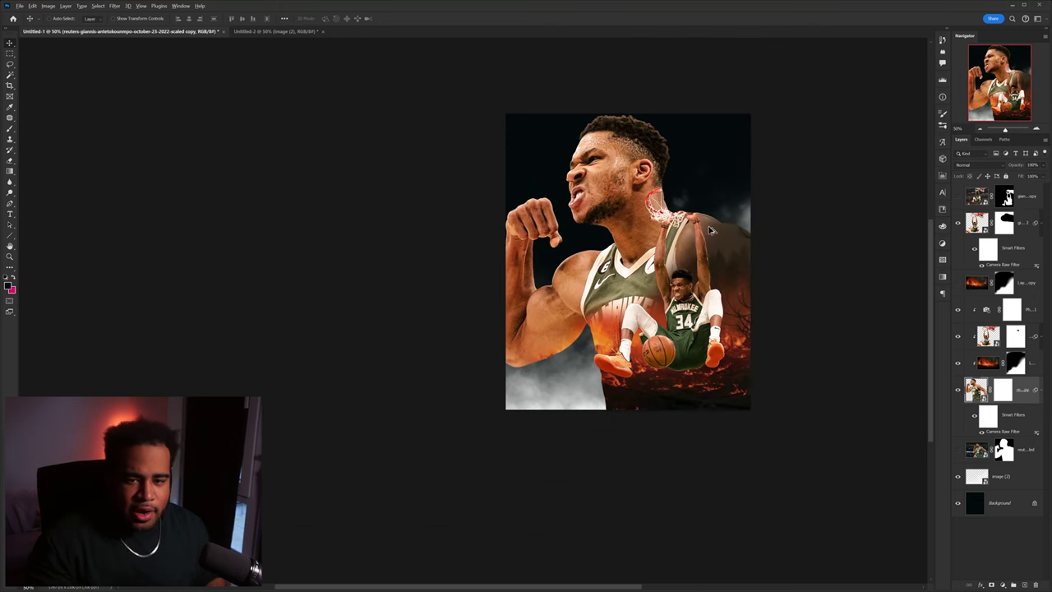
pyautogui.scroll(1, 711, 226)
pyautogui.moveTo(485, 406); pyautogui.dragTo(377, 379)
# - Scale the smoke layer up about its centre with Free Transform (Ctrl+T) and commit
pyautogui.click(377, 379)
pyautogui.hotkey('ctrl', 't')
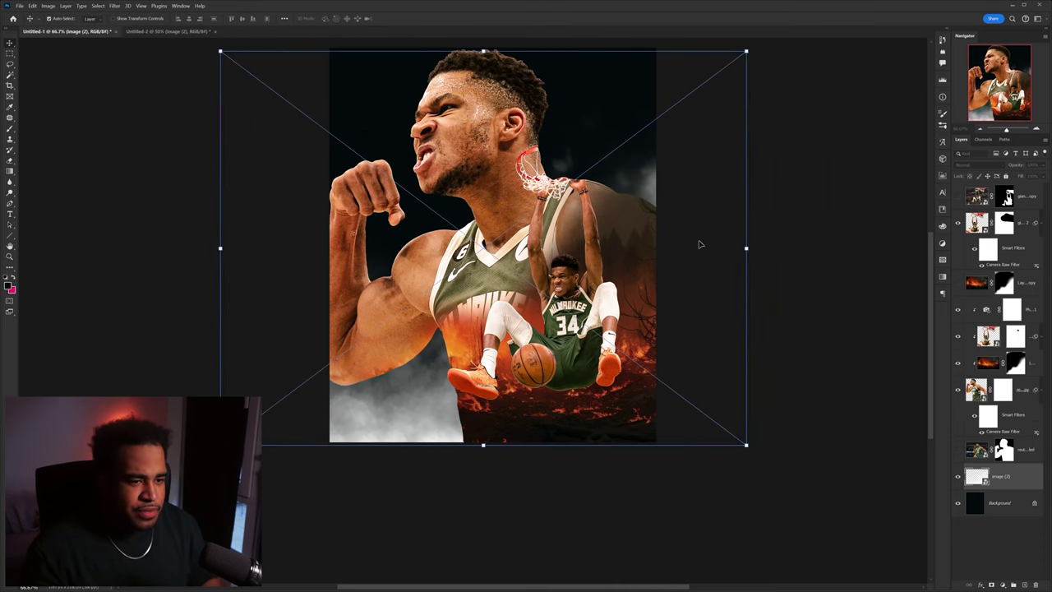
pyautogui.moveTo(748, 249); pyautogui.dragTo(921, 134)
pyautogui.press('Return')
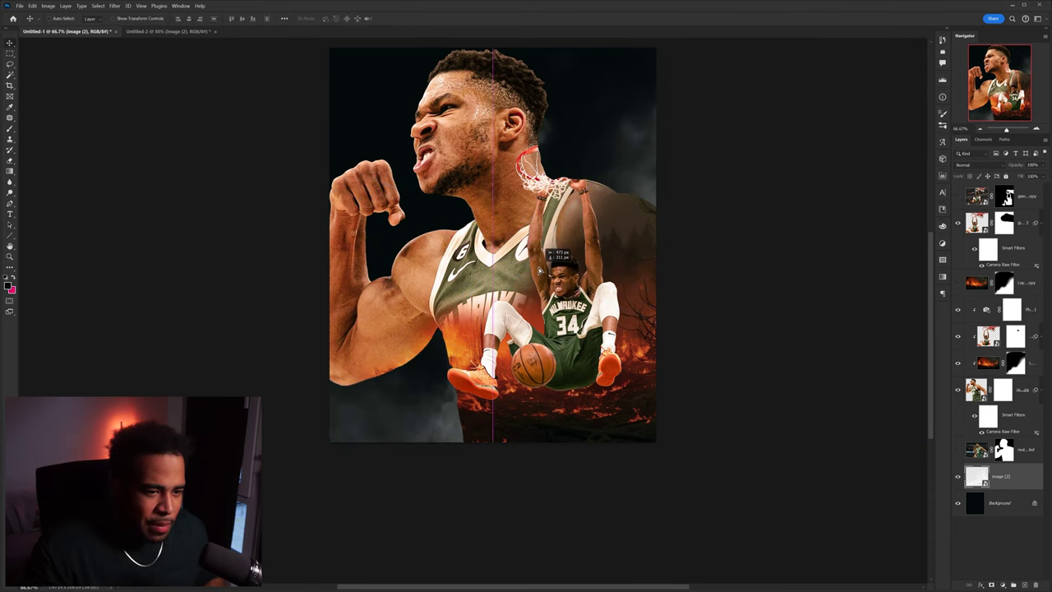
pyautogui.hotkey('ctrl', '-')
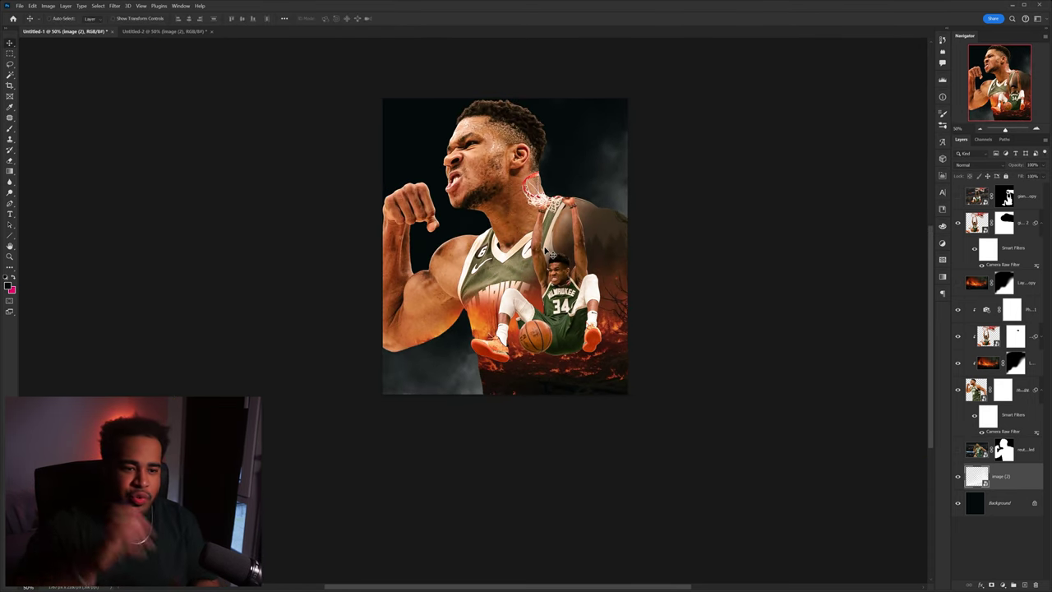
pyautogui.hotkey('ctrl', 't')
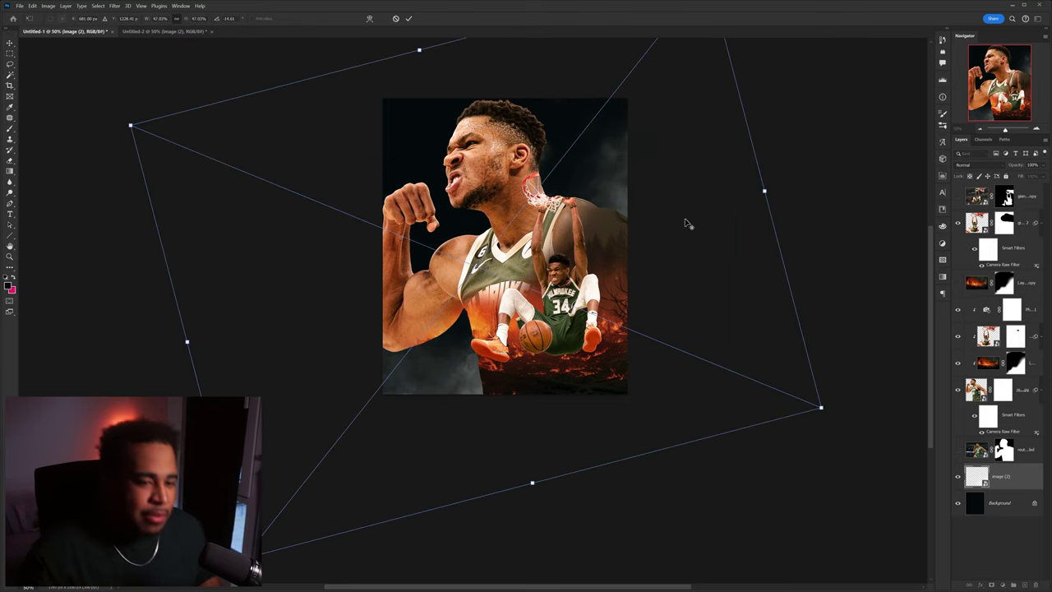
pyautogui.press('Return')
pyautogui.moveTo(1005, 248); pyautogui.dragTo(1003, 215)
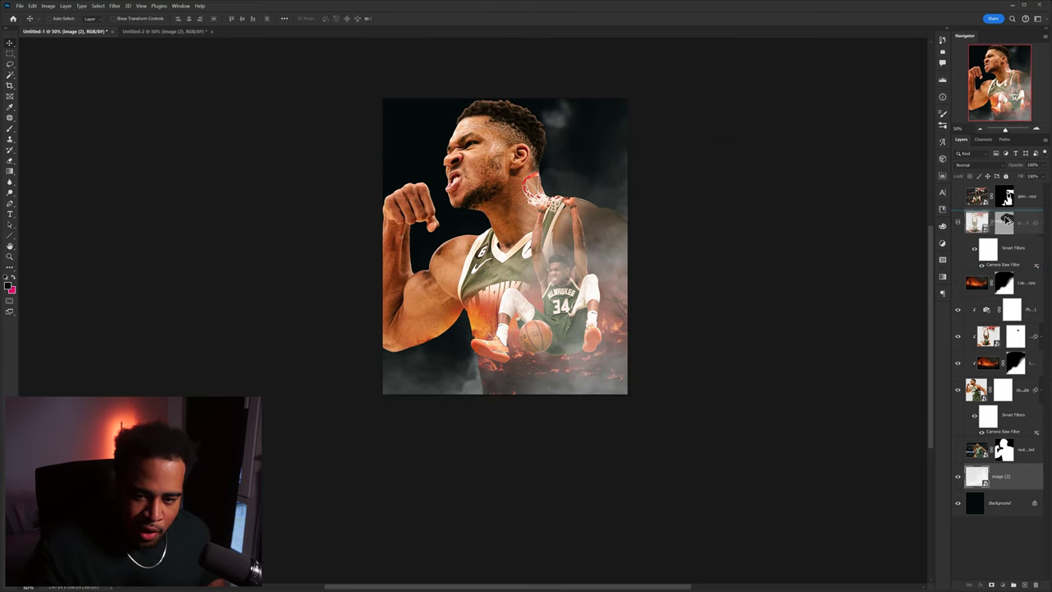
# - Mask the smoke copy and softly brush smoke away around the giant player's head and the dunking player
pyautogui.press('b')
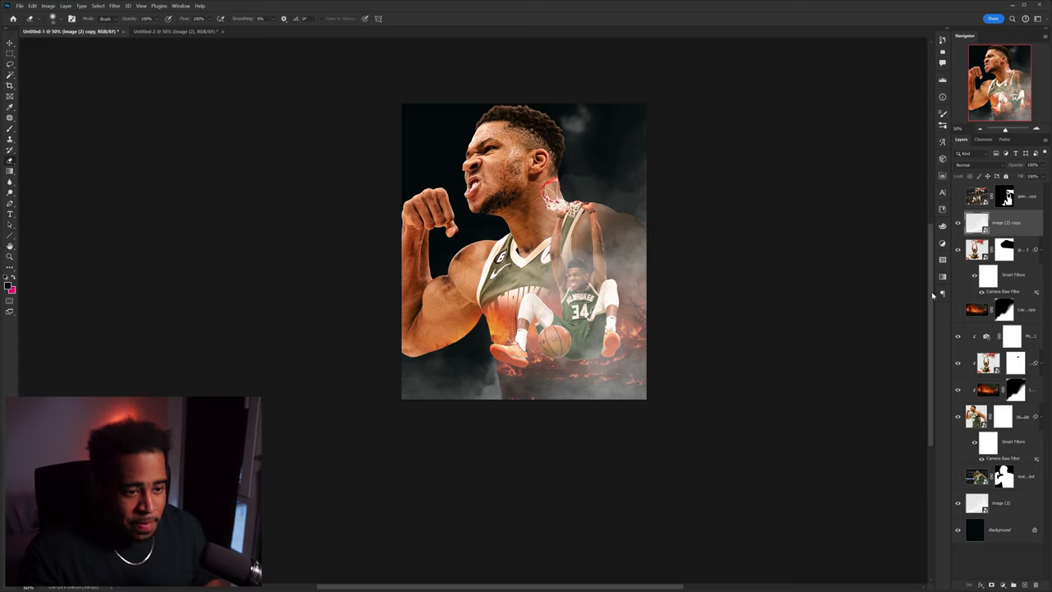
pyautogui.click(992, 584)
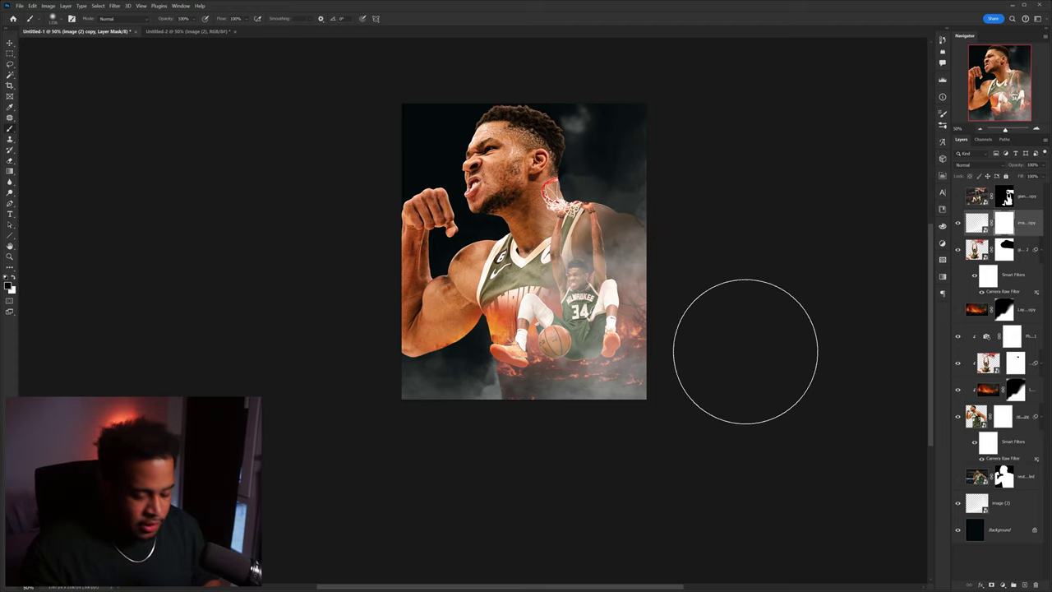
pyautogui.moveTo(411, 199); pyautogui.dragTo(453, 200)
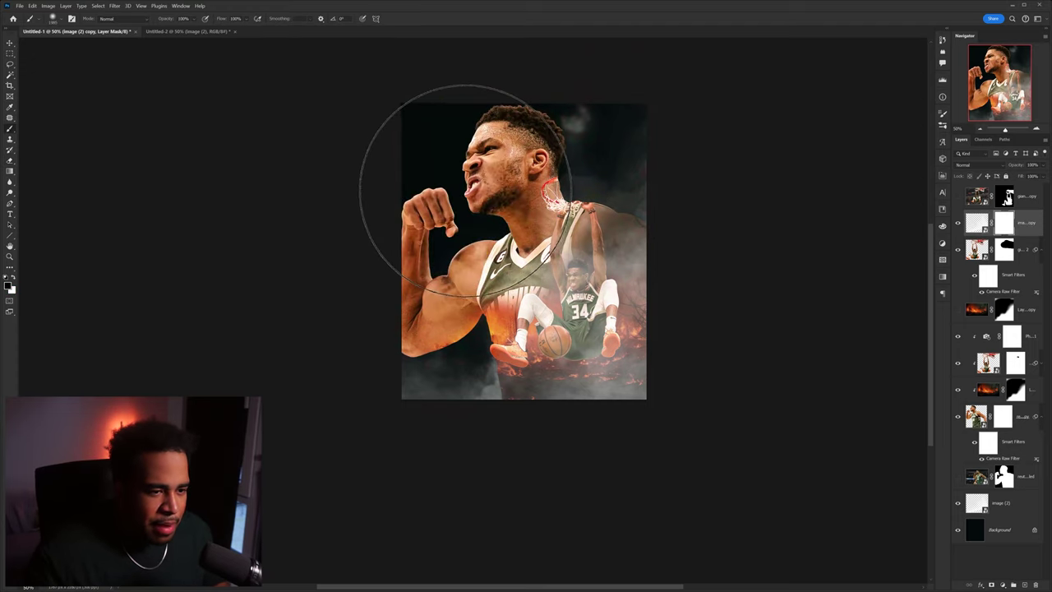
pyautogui.click(195, 19)
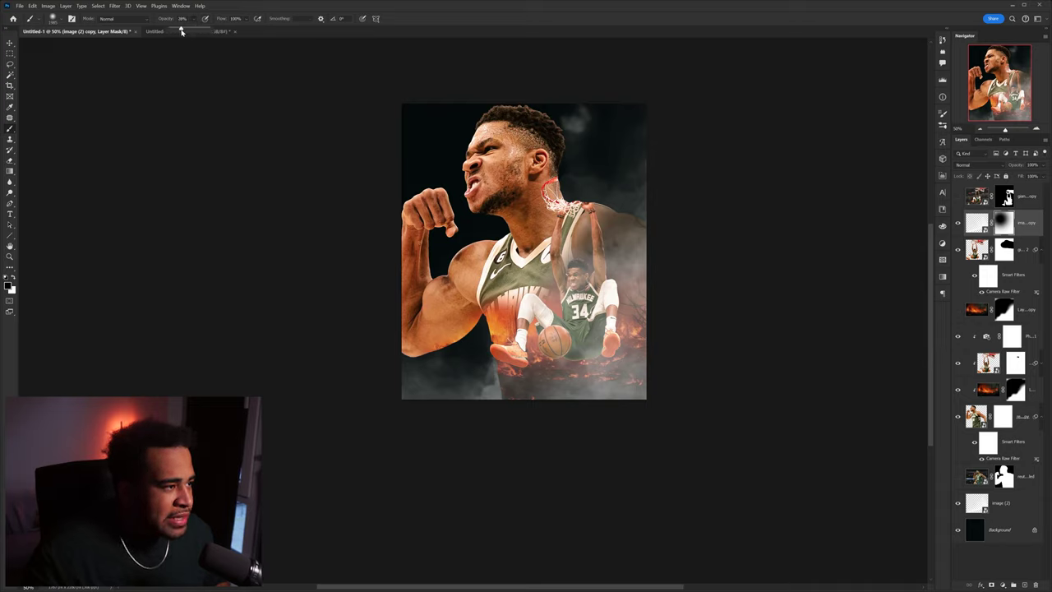
pyautogui.moveTo(484, 164)
pyautogui.mouseDown()
pyautogui.moveTo(481, 177)
pyautogui.moveTo(502, 130)
pyautogui.moveTo(446, 235)
pyautogui.moveTo(509, 278)
pyautogui.mouseUp()
pyautogui.moveTo(559, 309)
pyautogui.mouseDown()
pyautogui.moveTo(582, 317)
pyautogui.moveTo(649, 427)
pyautogui.mouseUp()
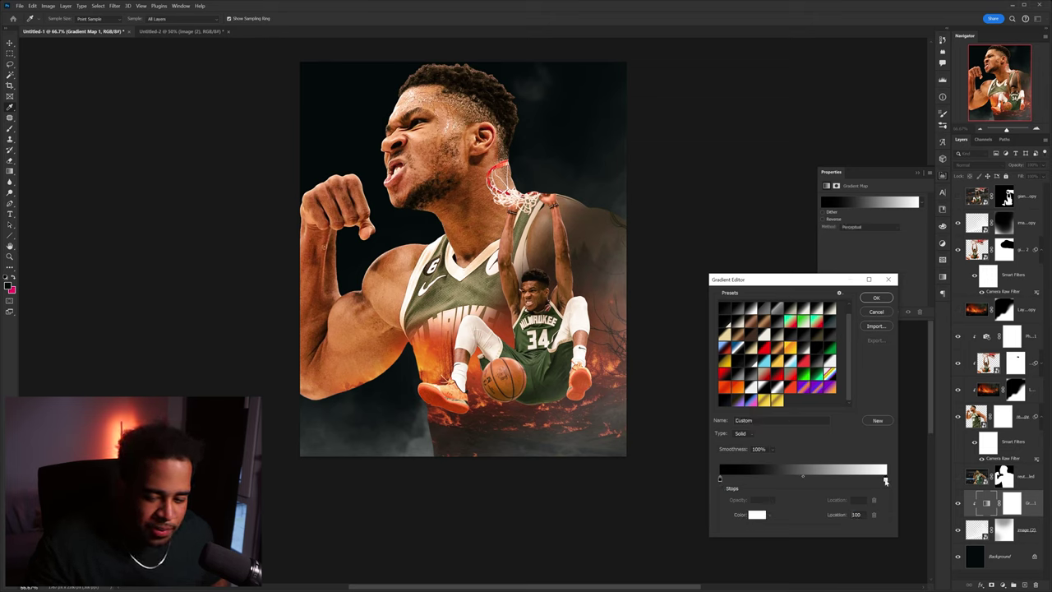
# - Set the gradient's right stop to orange ff7000 and its left stop to dark brown
pyautogui.doubleClick(887, 480)
pyautogui.write('ff7000')
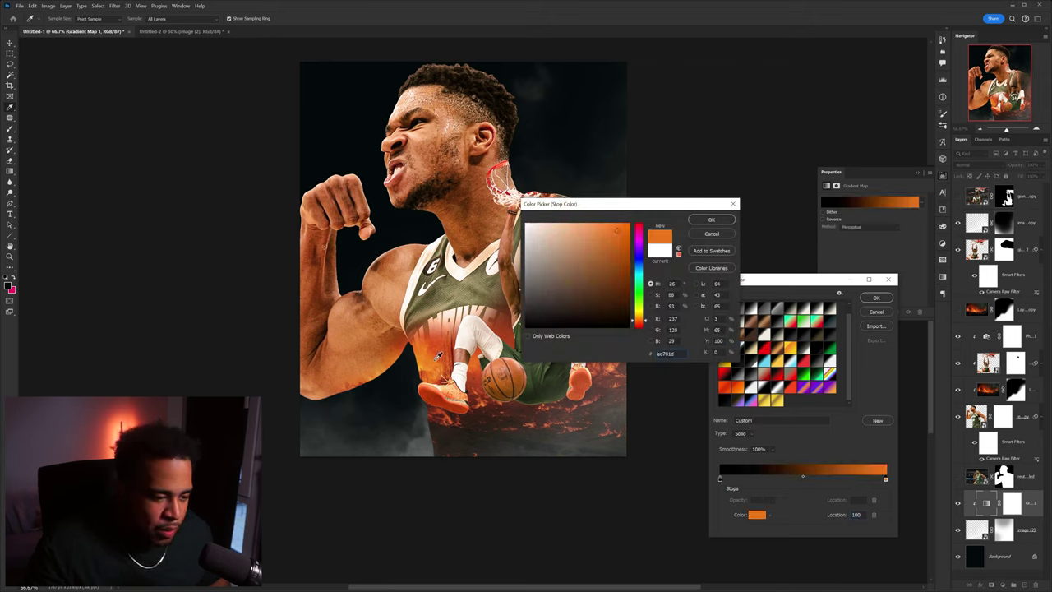
pyautogui.click(712, 220)
pyautogui.click(854, 480)
pyautogui.moveTo(843, 482); pyautogui.dragTo(776, 482)
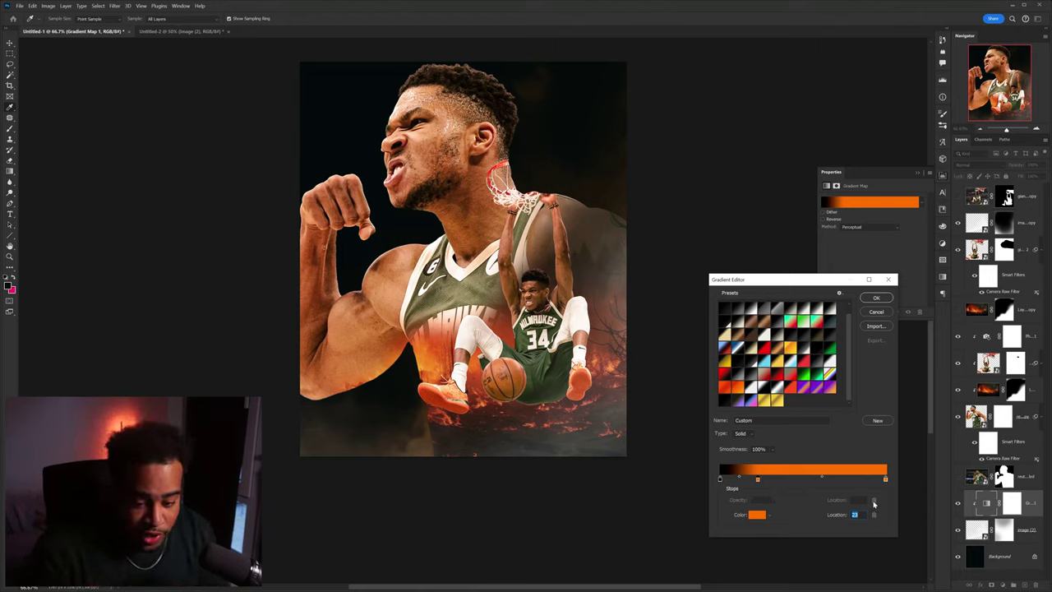
pyautogui.moveTo(757, 479); pyautogui.dragTo(760, 510)
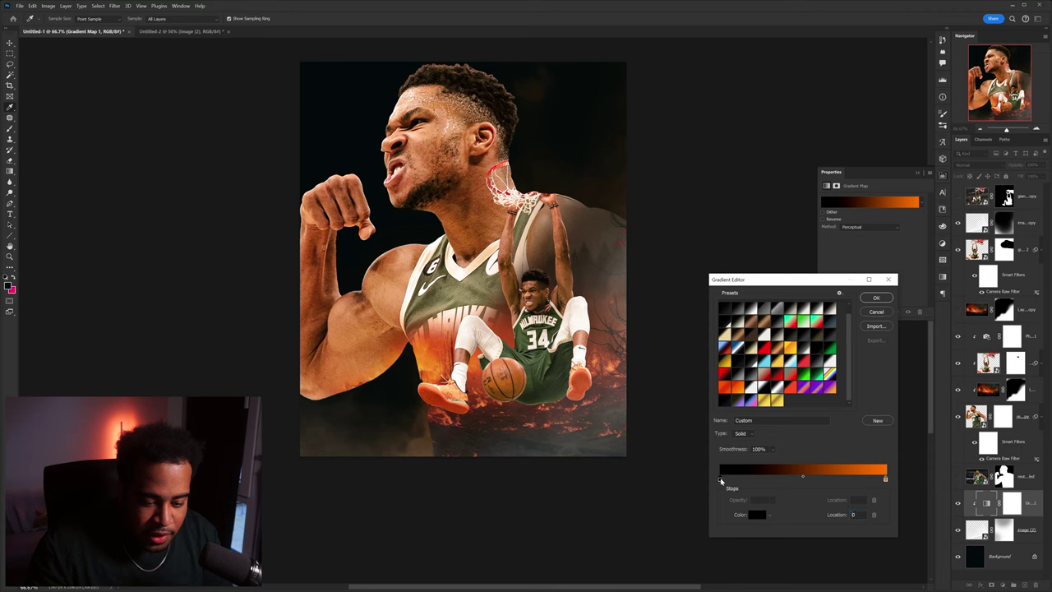
pyautogui.doubleClick(721, 479)
pyautogui.moveTo(642, 316)
pyautogui.mouseDown()
pyautogui.moveTo(621, 291)
pyautogui.moveTo(617, 238)
pyautogui.mouseUp()
pyautogui.click(615, 306)
pyautogui.click(710, 221)
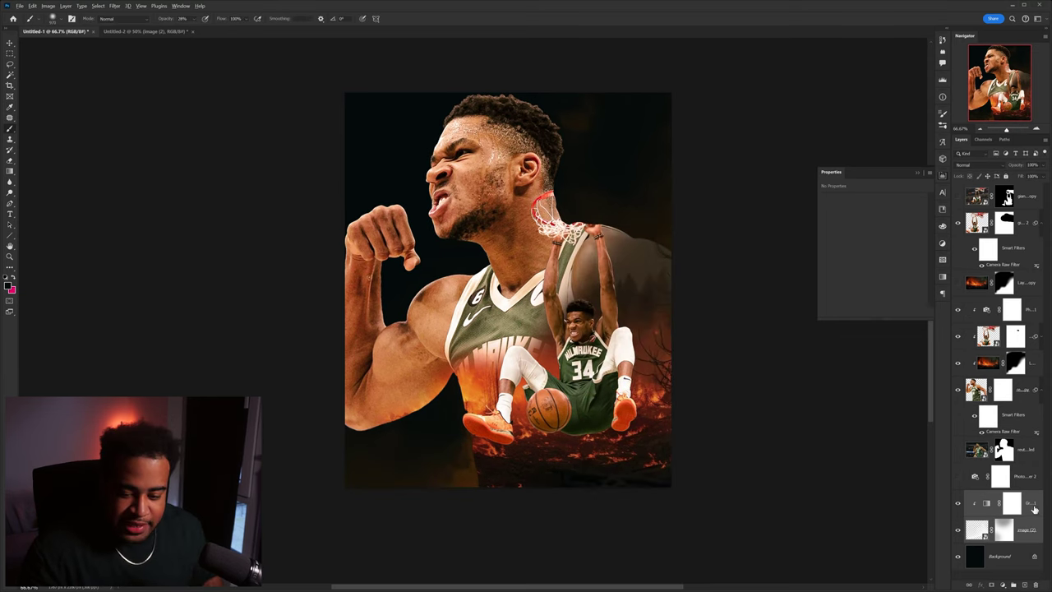
# - Apply the gradient map, target its mask, then add a new empty layer above the fire layer
pyautogui.click(1024, 306)
pyautogui.click(1024, 305)
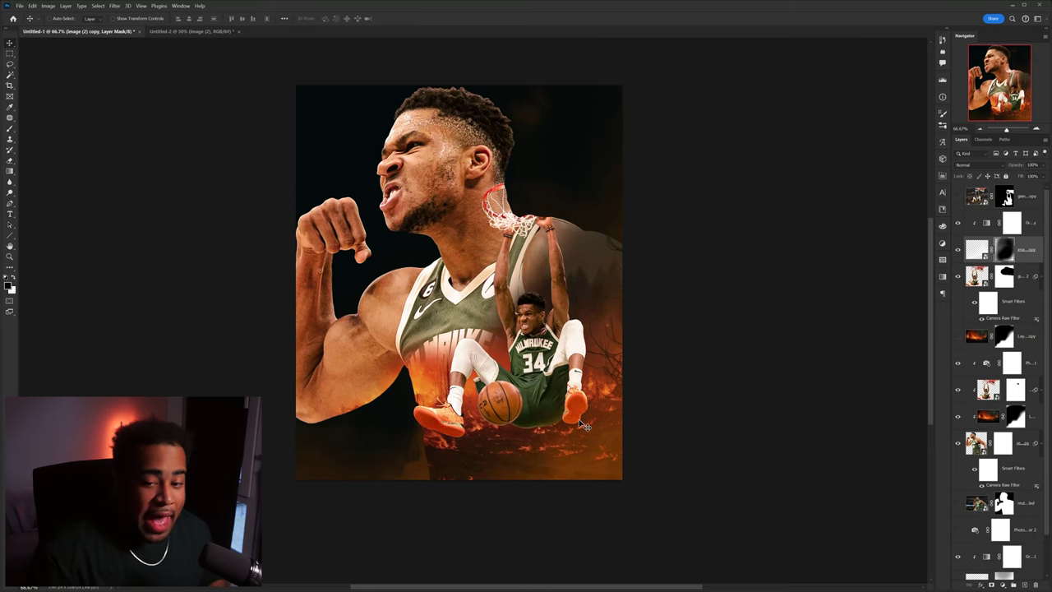
pyautogui.scroll(2, 534, 442)
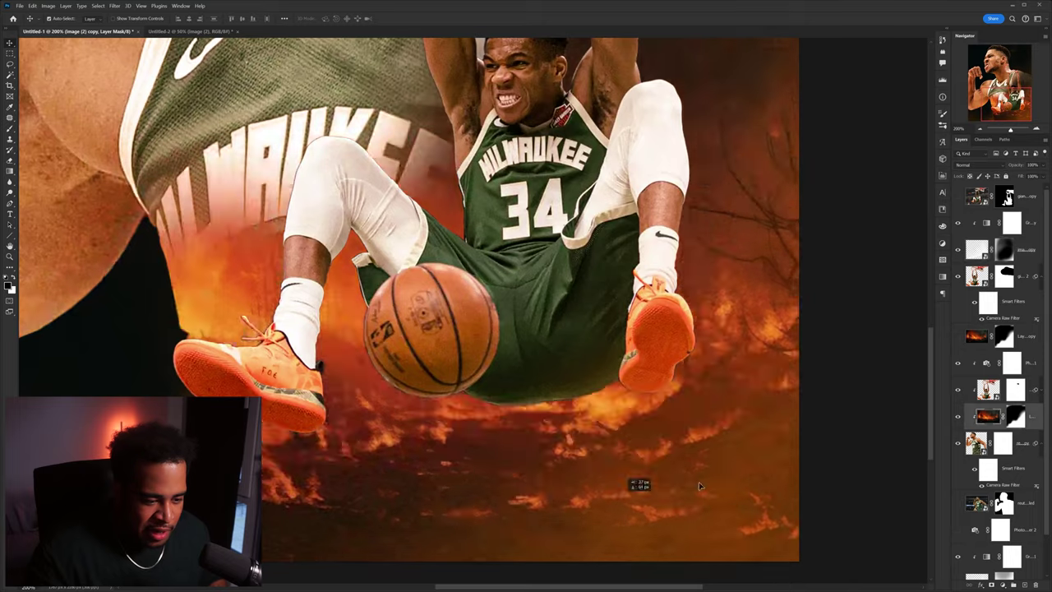
pyautogui.scroll(-2, 505, 447)
pyautogui.press('b')
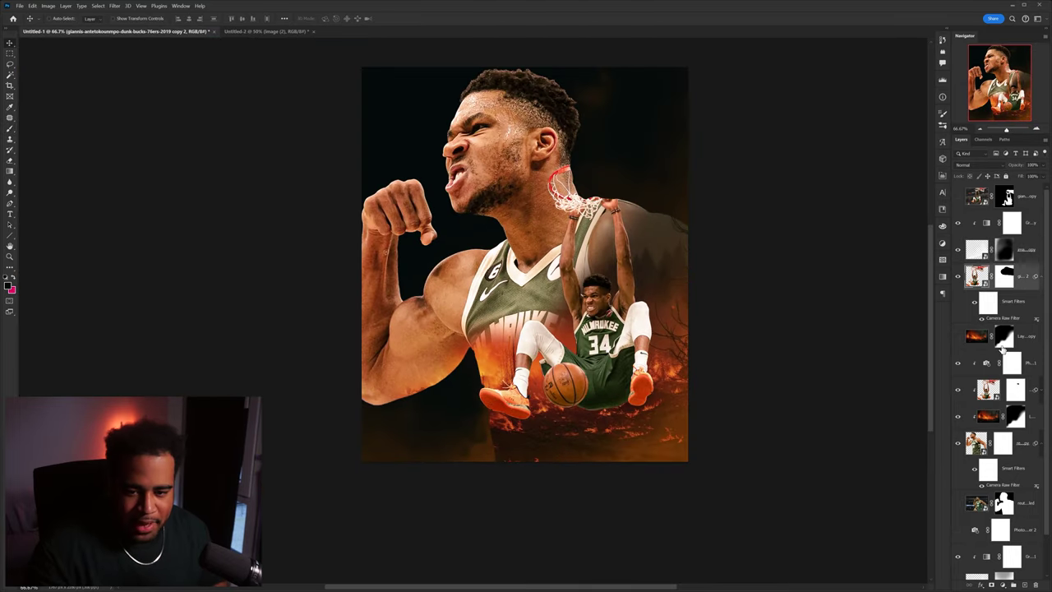
pyautogui.click(1037, 415)
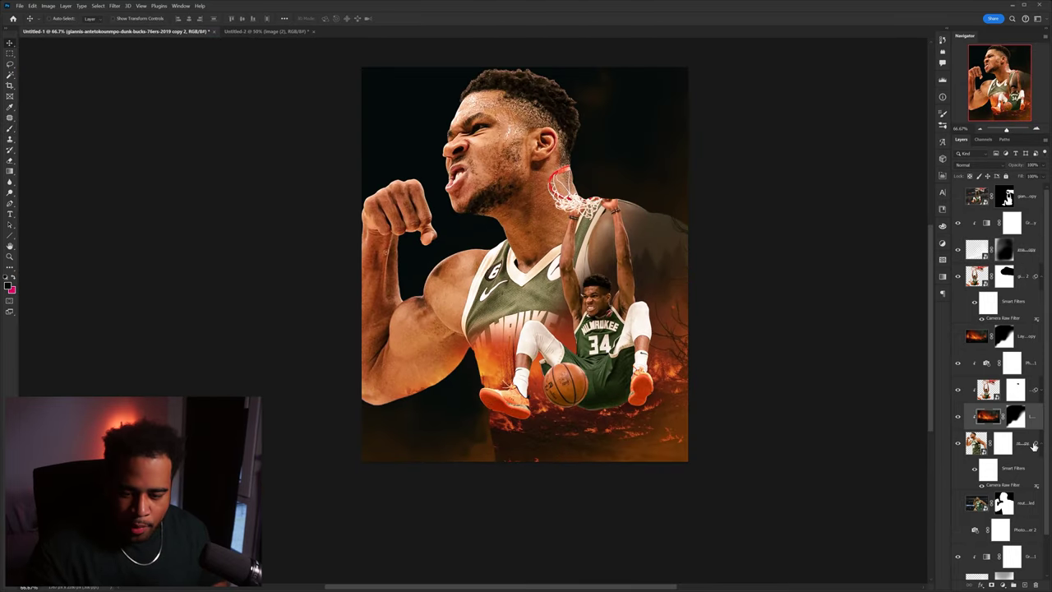
pyautogui.click(1026, 585)
# - Isolate the fire layer to compare it against the full poster
pyautogui.press('b')
pyautogui.scroll(2, 604, 419)
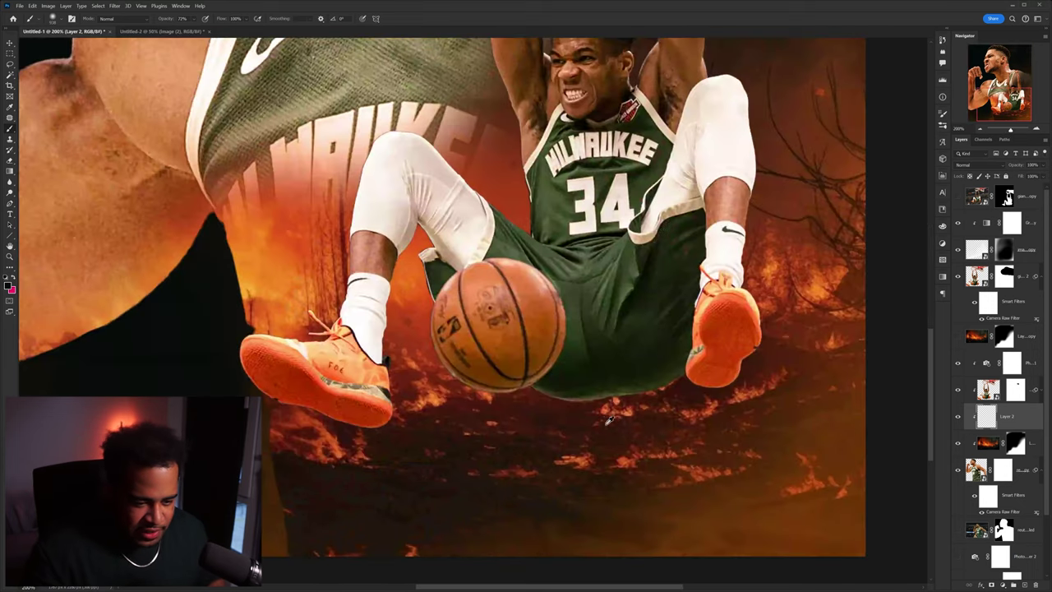
pyautogui.keyDown('alt'); pyautogui.click(958, 443); pyautogui.keyUp('alt')
pyautogui.scroll(-4, 776, 407)
pyautogui.scroll(1, 628, 373)
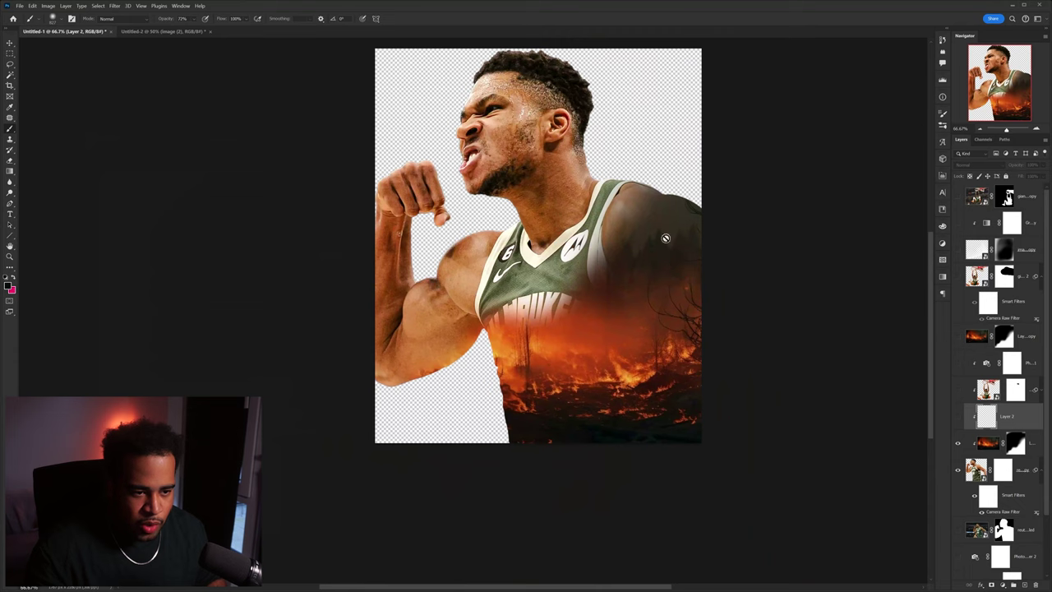
pyautogui.keyDown('alt'); pyautogui.click(958, 444); pyautogui.keyUp('alt')
pyautogui.keyDown('alt'); pyautogui.click(958, 443); pyautogui.keyUp('alt')
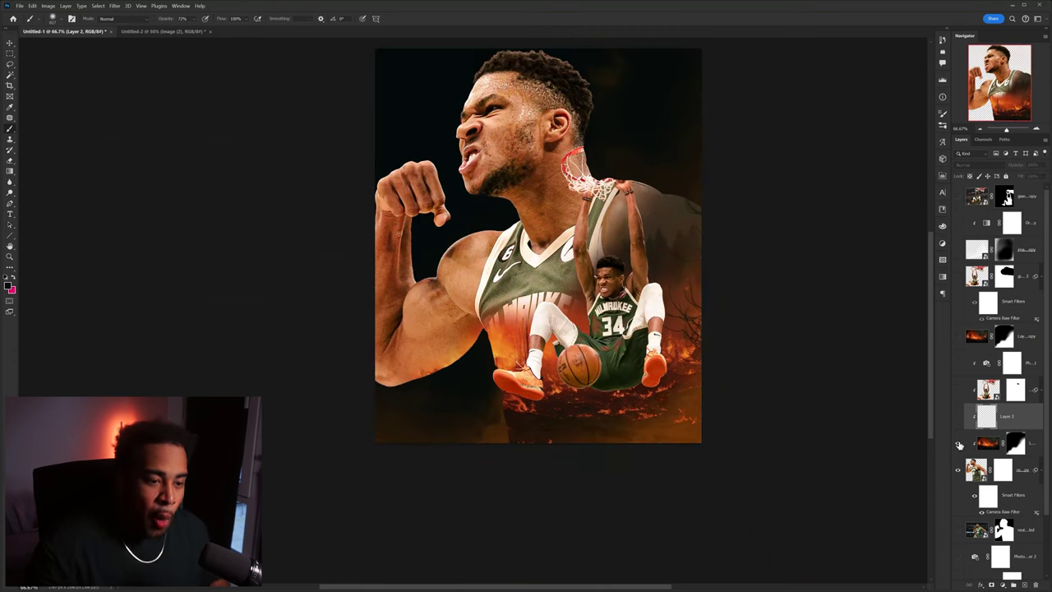
pyautogui.scroll(1, 640, 389)
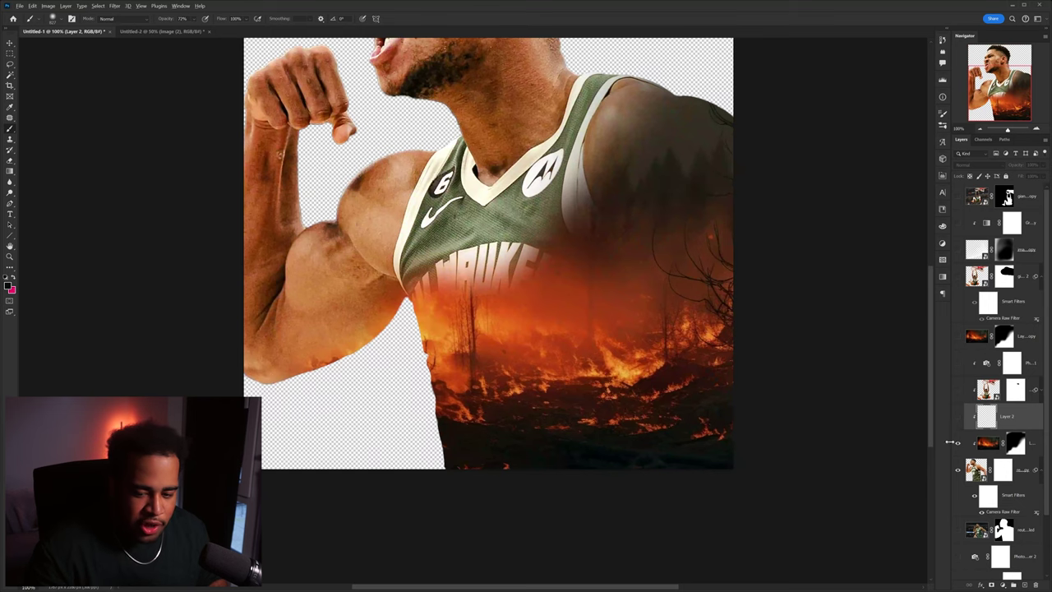
# - Sample orange from the fire and paint soft glows under the shoes and across the burning ground
pyautogui.keyDown('alt'); pyautogui.click(541, 329); pyautogui.keyUp('alt')
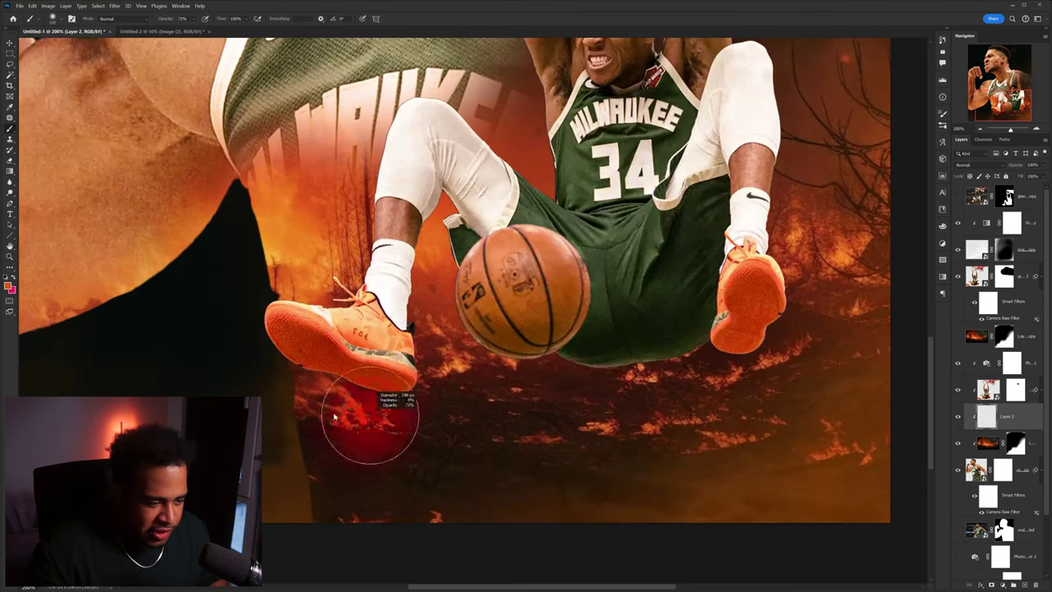
pyautogui.moveTo(364, 418)
pyautogui.mouseDown()
pyautogui.moveTo(329, 404)
pyautogui.moveTo(418, 394)
pyautogui.moveTo(453, 346)
pyautogui.mouseUp()
pyautogui.moveTo(584, 387)
pyautogui.mouseDown()
pyautogui.moveTo(672, 423)
pyautogui.moveTo(726, 422)
pyautogui.mouseUp()
pyautogui.moveTo(846, 453)
pyautogui.mouseDown()
pyautogui.moveTo(793, 355)
pyautogui.moveTo(728, 381)
pyautogui.moveTo(647, 373)
pyautogui.moveTo(694, 348)
pyautogui.mouseUp()
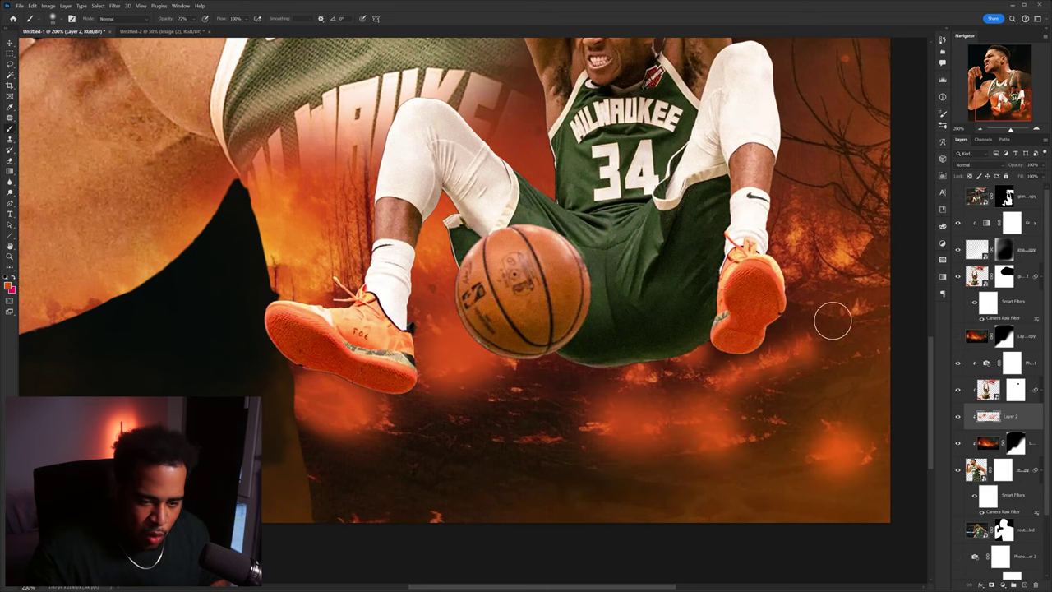
pyautogui.hotkey('ctrl', '-')
pyautogui.hotkey('ctrl', '-')
pyautogui.hotkey('ctrl', '-')
# - Set the glow layer to Linear Dodge (Add) and shrink the brush to about half size
pyautogui.click(974, 164)
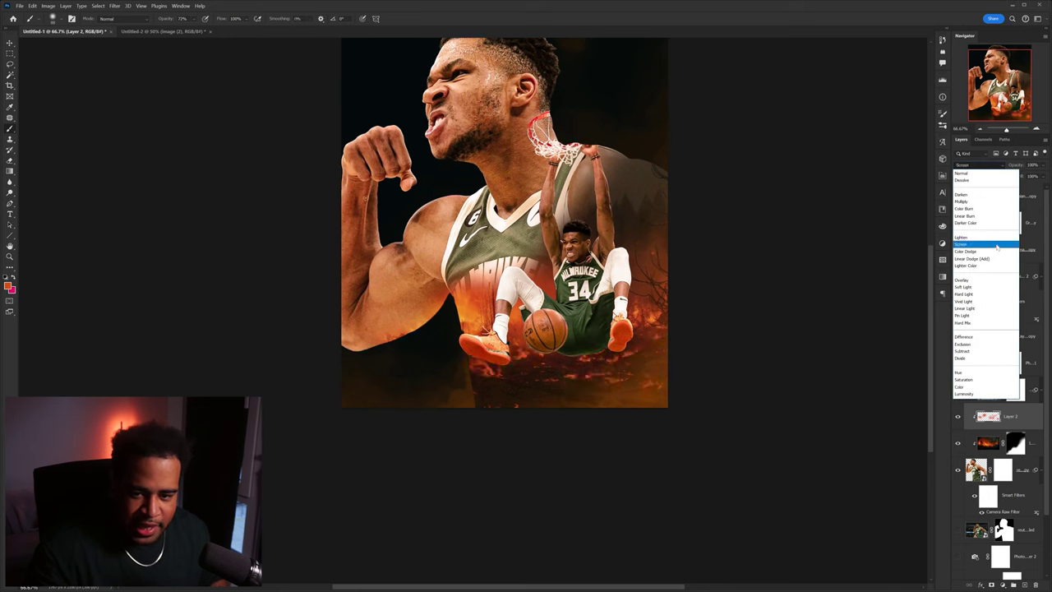
pyautogui.click(978, 259)
pyautogui.scroll(3, 574, 371)
pyautogui.moveTo(644, 381)
pyautogui.mouseDown()
pyautogui.moveTo(675, 403)
pyautogui.moveTo(616, 277)
pyautogui.mouseUp()
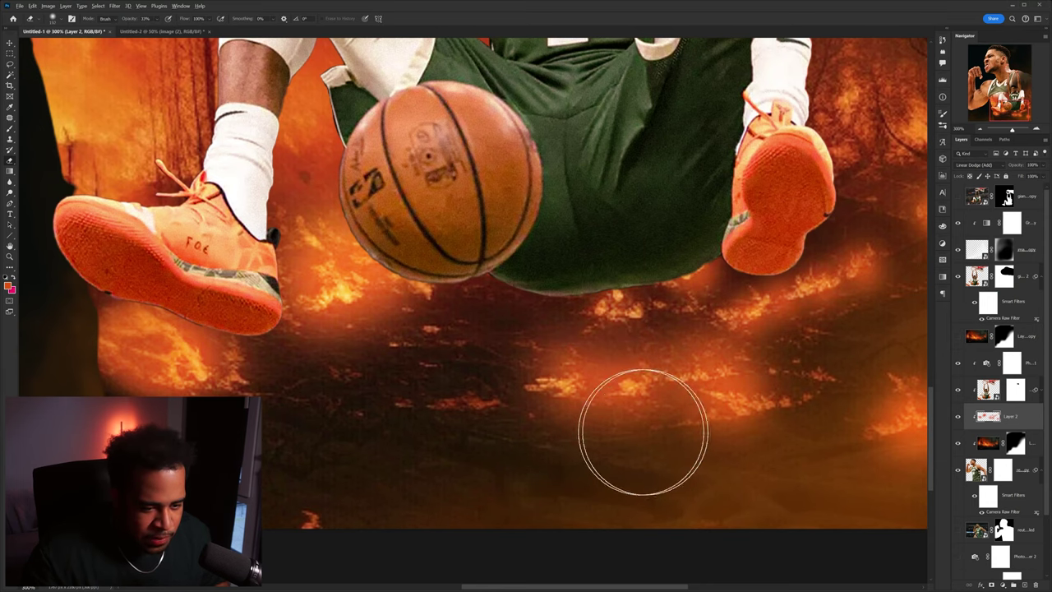
pyautogui.moveTo(631, 344)
pyautogui.mouseDown()
pyautogui.moveTo(554, 348)
pyautogui.moveTo(530, 330)
pyautogui.mouseUp()
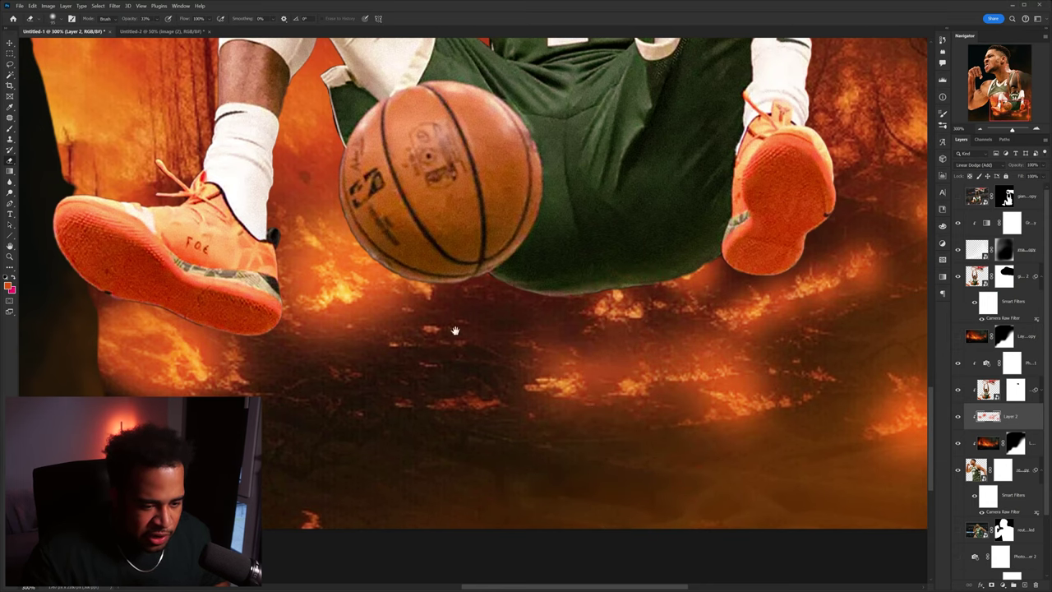
# - Toggle the glow layer off and on to compare the poster with and without it
pyautogui.hscroll(-3, 530, 330)
pyautogui.hscroll(5, 482, 252)
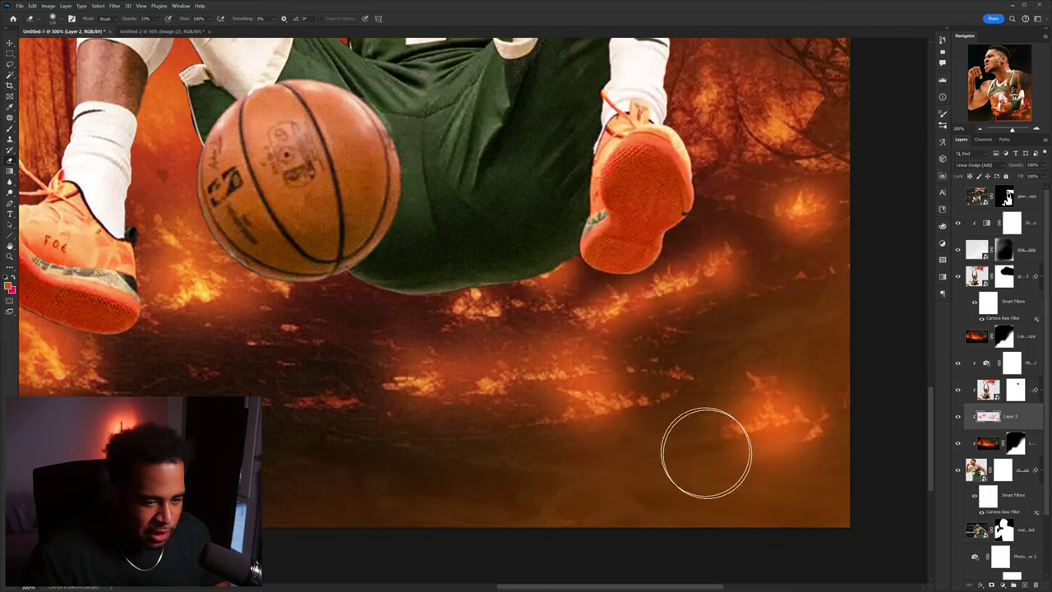
pyautogui.hotkey('ctrl', '0')
pyautogui.click(957, 417)
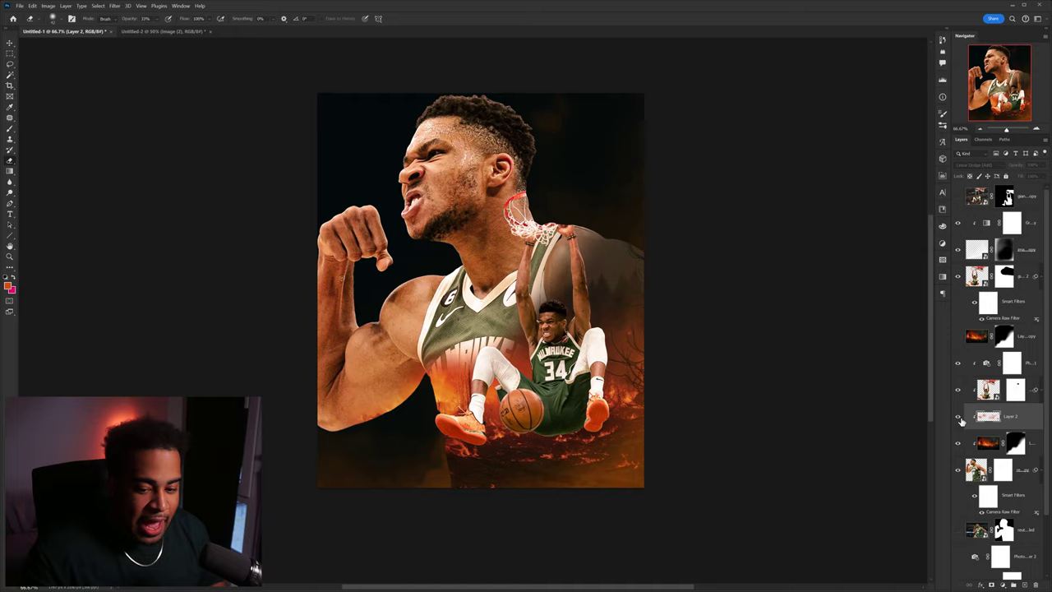
pyautogui.click(958, 417)
pyautogui.click(958, 417)
pyautogui.click(958, 416)
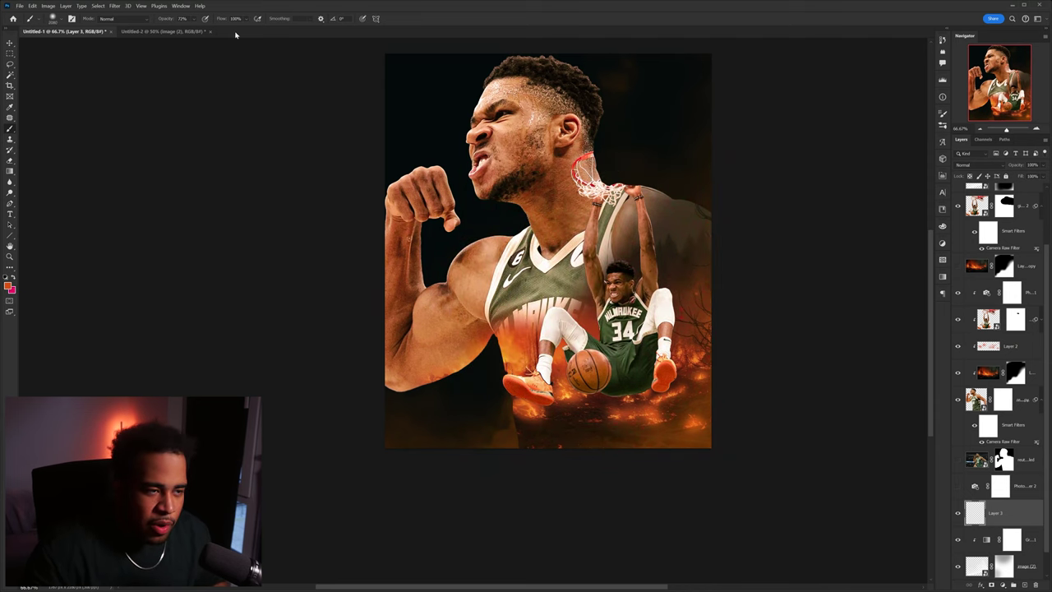
# - Paint an orange glow on Layer 3 at 100% brush opacity and compare it on and off
pyautogui.moveTo(197, 20)
pyautogui.mouseDown()
pyautogui.moveTo(341, 46)
pyautogui.moveTo(634, 376)
pyautogui.mouseUp()
pyautogui.click(675, 360)
pyautogui.press('v')
pyautogui.moveTo(767, 331); pyautogui.dragTo(800, 387)
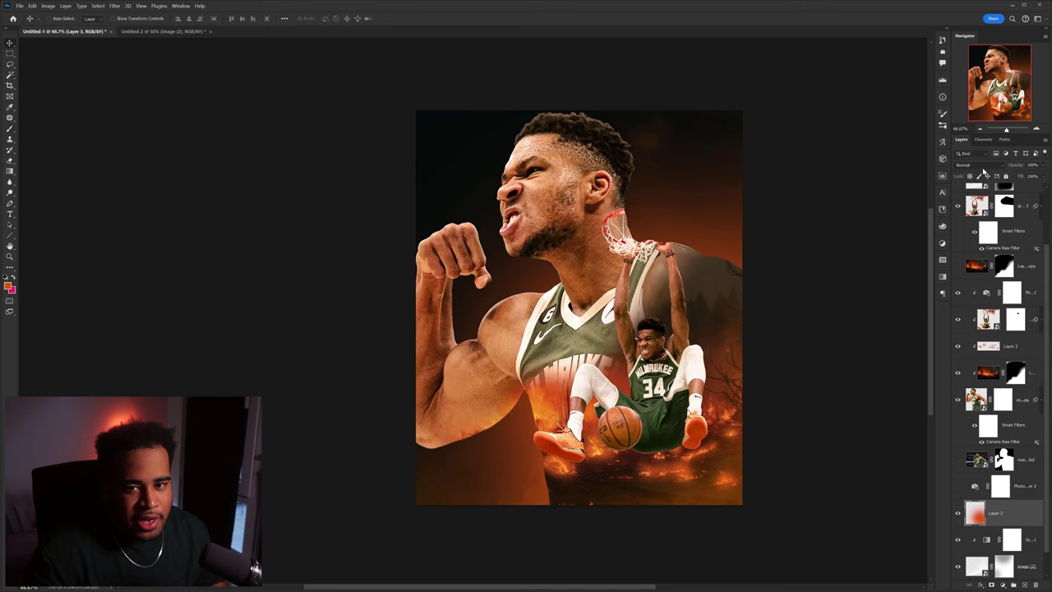
pyautogui.scroll(-2, 982, 168)
pyautogui.moveTo(583, 237); pyautogui.dragTo(554, 211)
pyautogui.click(958, 565)
pyautogui.click(958, 564)
pyautogui.click(958, 565)
pyautogui.click(957, 565)
# - Shift the glow's hue with Hue/Saturation (Ctrl+U), then add a layer mask and brush on it
pyautogui.hotkey('ctrl', 'u')
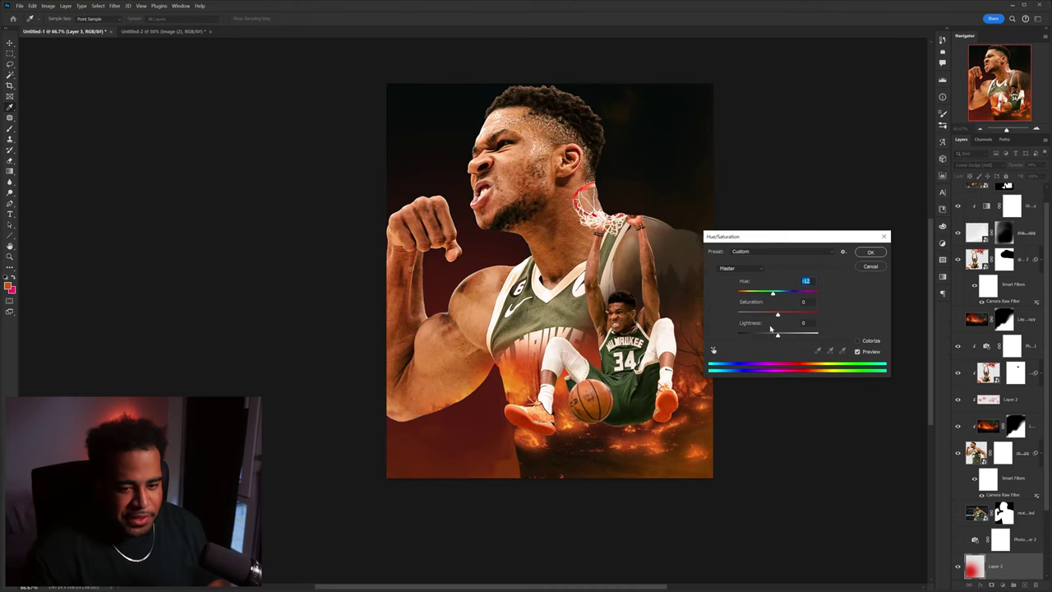
pyautogui.moveTo(772, 296); pyautogui.dragTo(779, 296)
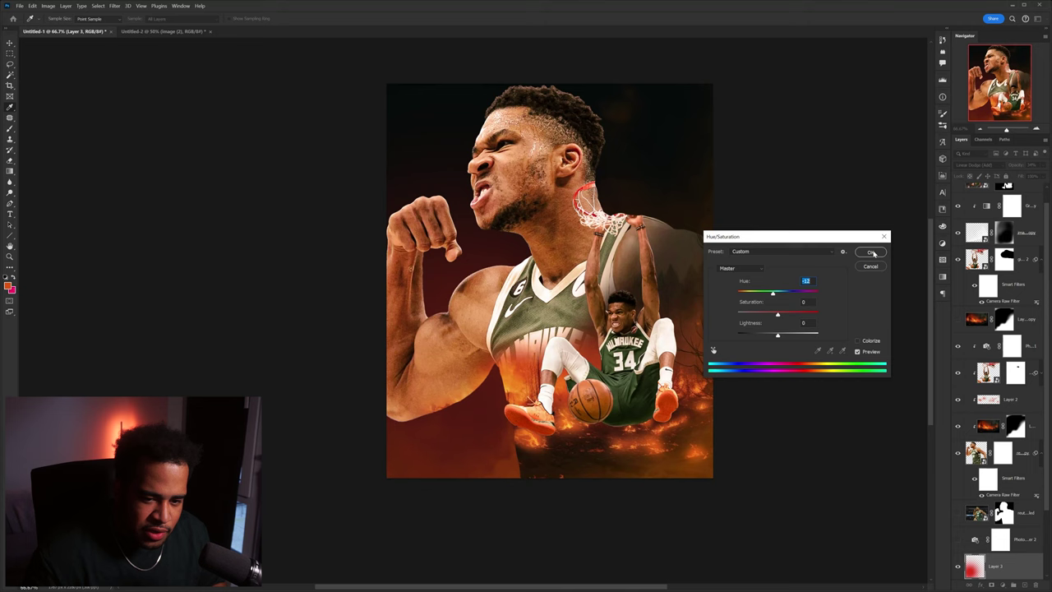
pyautogui.click(874, 252)
pyautogui.click(993, 585)
pyautogui.press('b')
pyautogui.moveTo(656, 191); pyautogui.dragTo(725, 263)
# - On a new layer, paint orange glow across the lower canvas in Linear Dodge (Add)
pyautogui.click(958, 566)
pyautogui.click(958, 567)
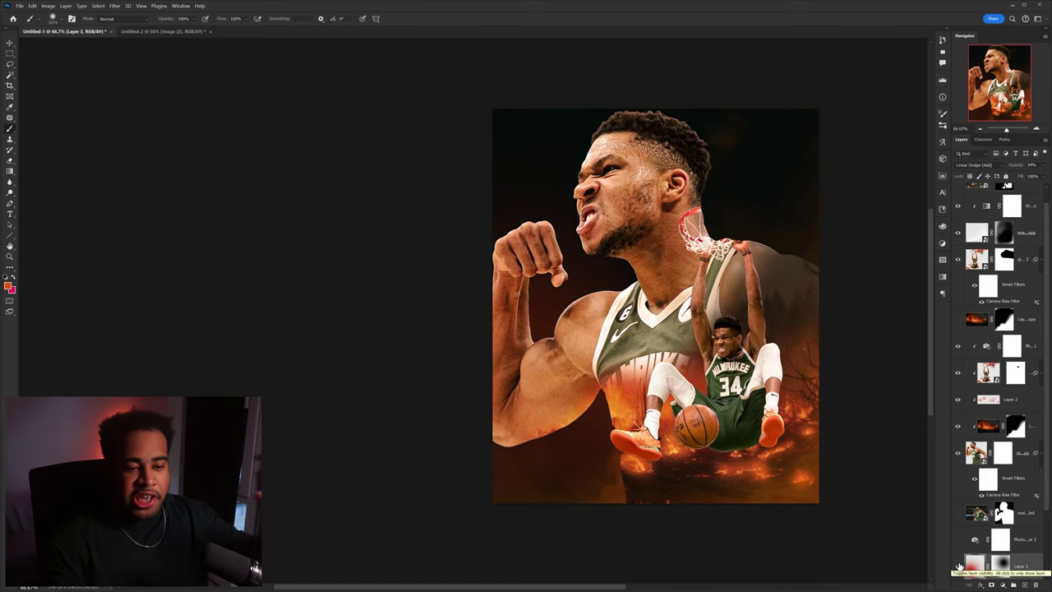
pyautogui.hotkey('ctrl', 'shift', 'alt', 'n')
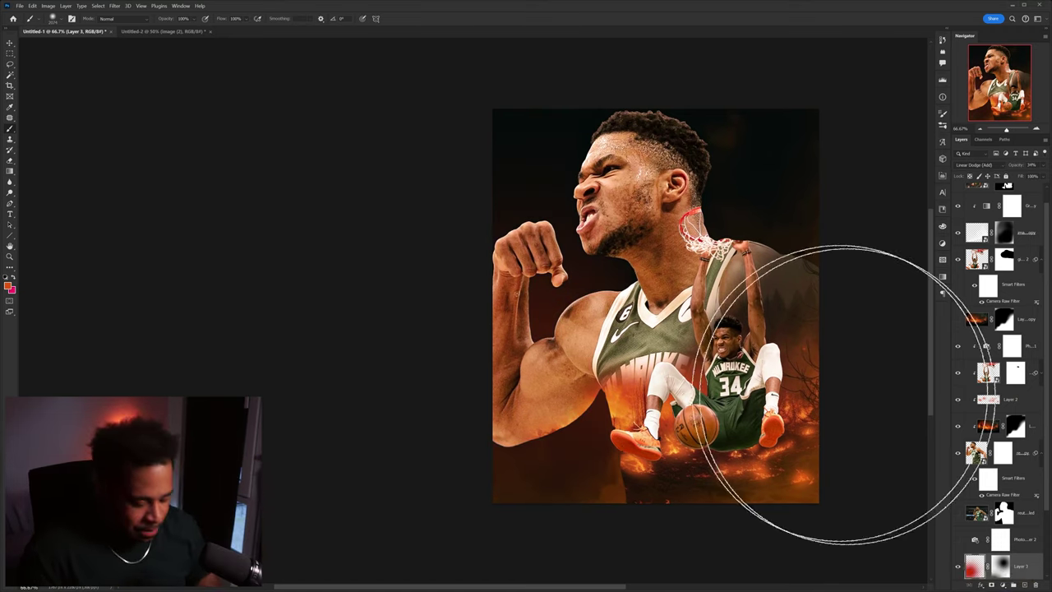
pyautogui.hscroll(3, 846, 446)
pyautogui.click(583, 453)
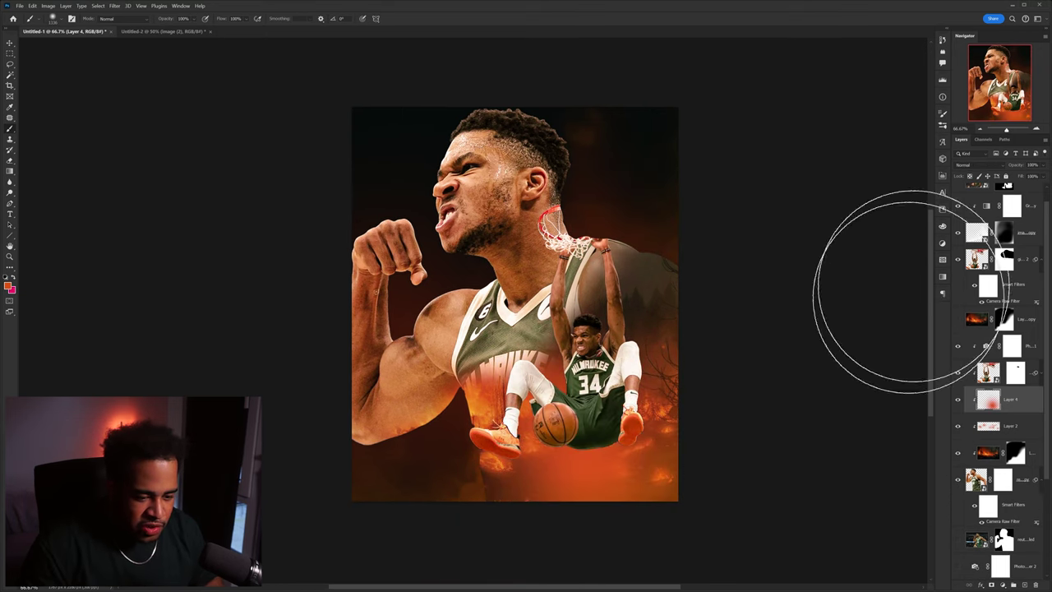
pyautogui.click(979, 164)
pyautogui.click(973, 258)
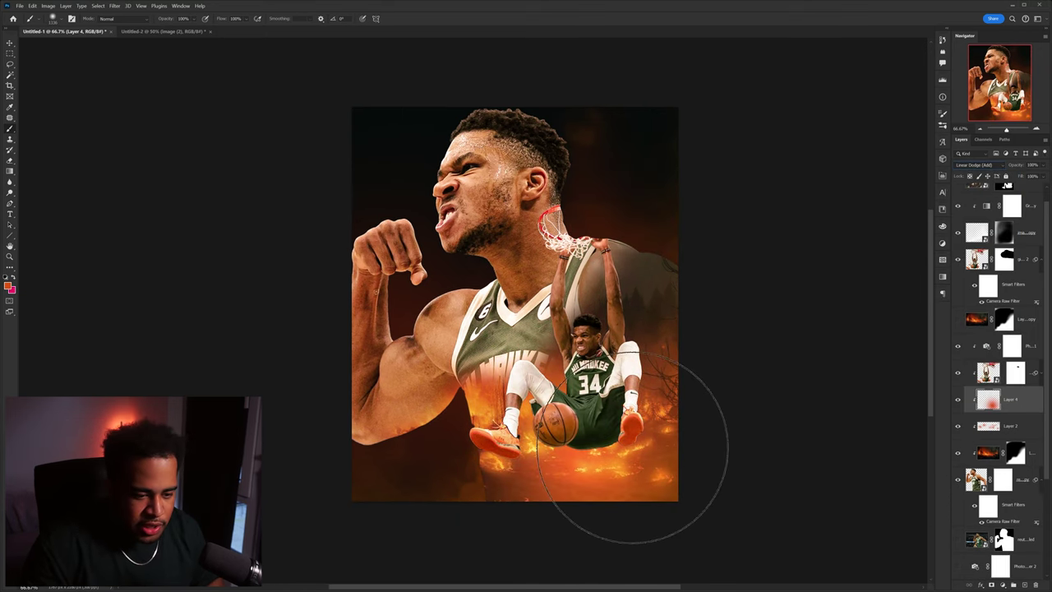
# - Darken the glow with Hue/Saturation lightness -66, keeping Linear Dodge (Add)
pyautogui.hotkey('ctrl', 'u')
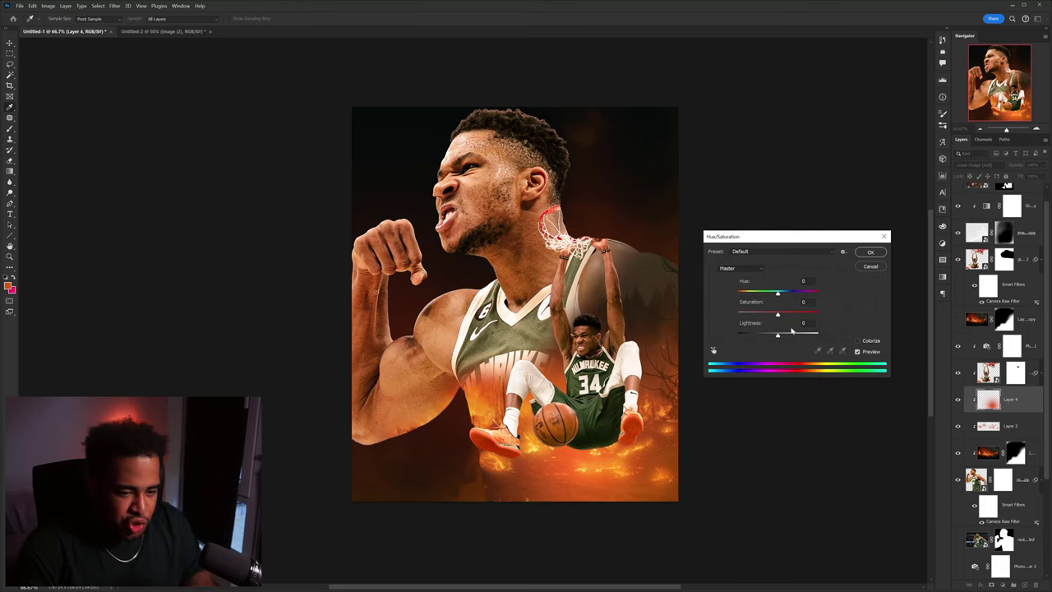
pyautogui.moveTo(773, 337); pyautogui.dragTo(752, 336)
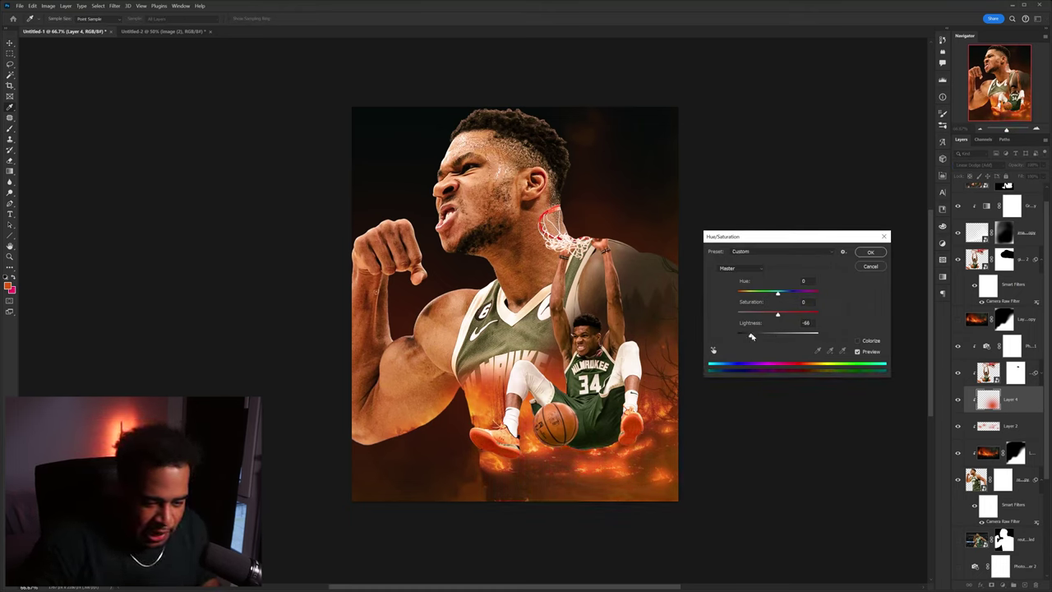
pyautogui.click(870, 253)
pyautogui.click(978, 165)
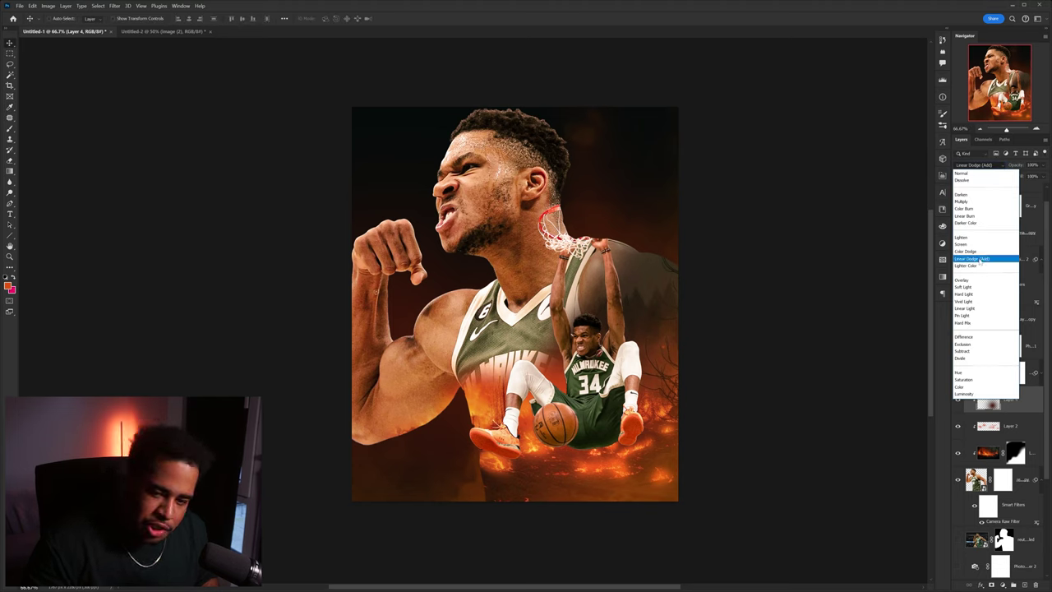
pyautogui.click(990, 259)
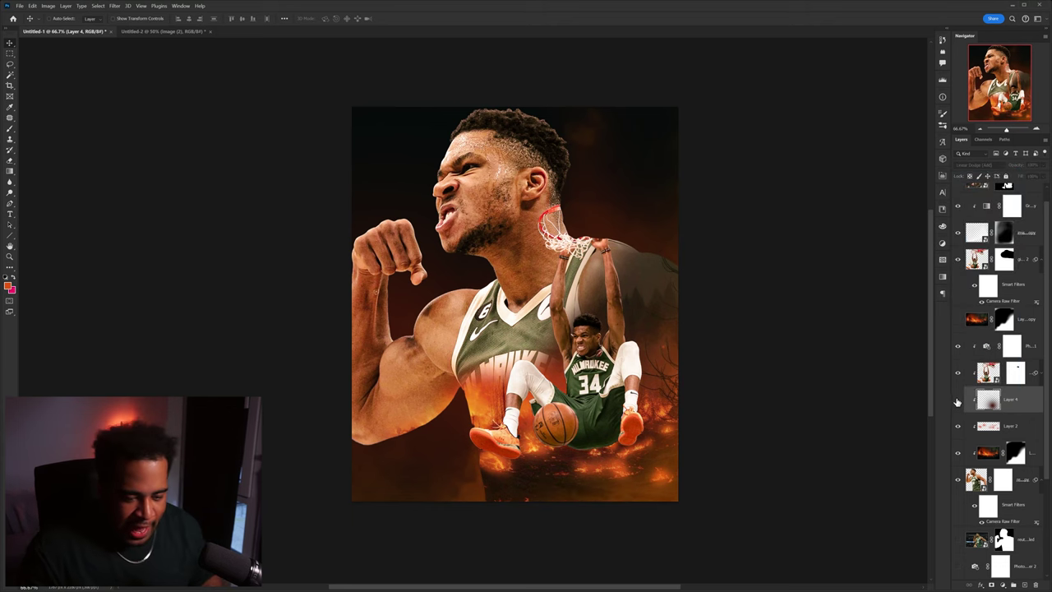
# - Duplicate the Layer 2 fire above the glow and lower the copy's opacity to 54%
pyautogui.moveTo(629, 403); pyautogui.dragTo(709, 351)
pyautogui.scroll(2, 711, 355)
pyautogui.keyDown('ctrl'); pyautogui.click(711, 355); pyautogui.keyUp('ctrl')
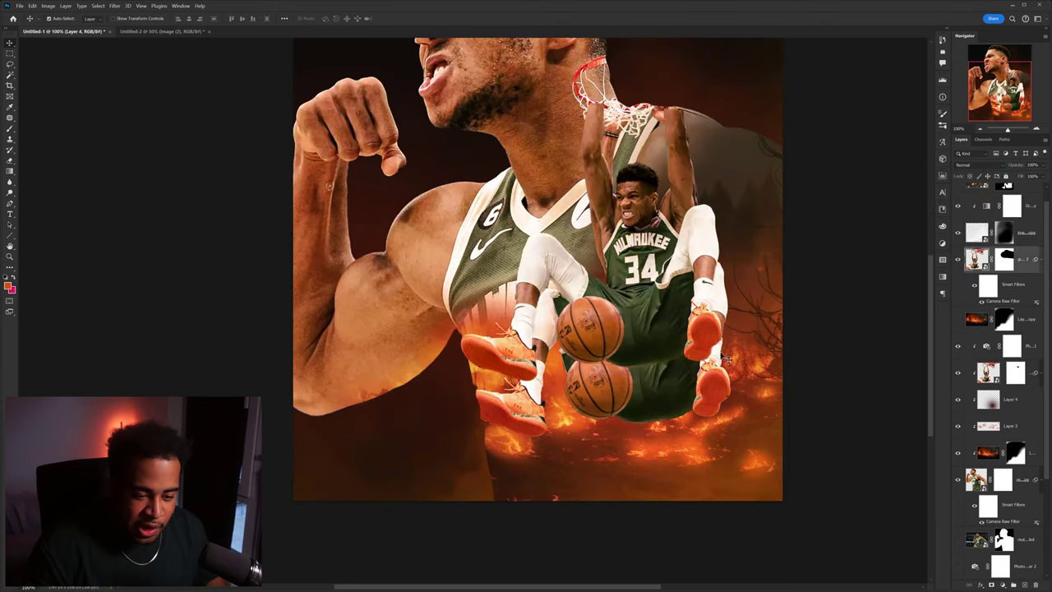
pyautogui.moveTo(1008, 426); pyautogui.dragTo(1017, 397)
pyautogui.scroll(-2, 705, 387)
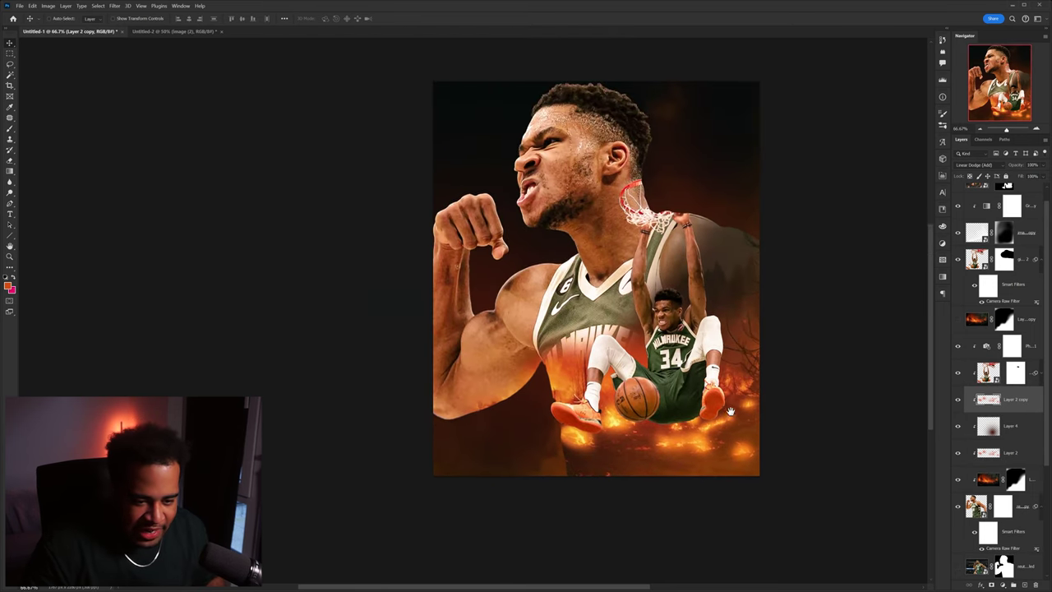
pyautogui.scroll(2, 705, 386)
pyautogui.moveTo(1028, 176); pyautogui.dragTo(1027, 176)
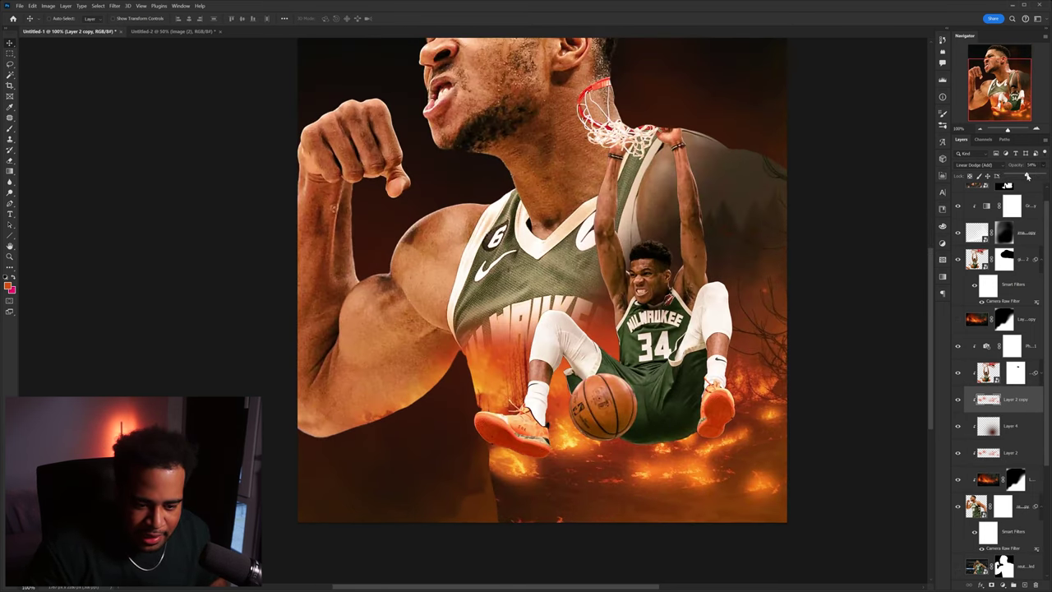
pyautogui.click(1027, 263)
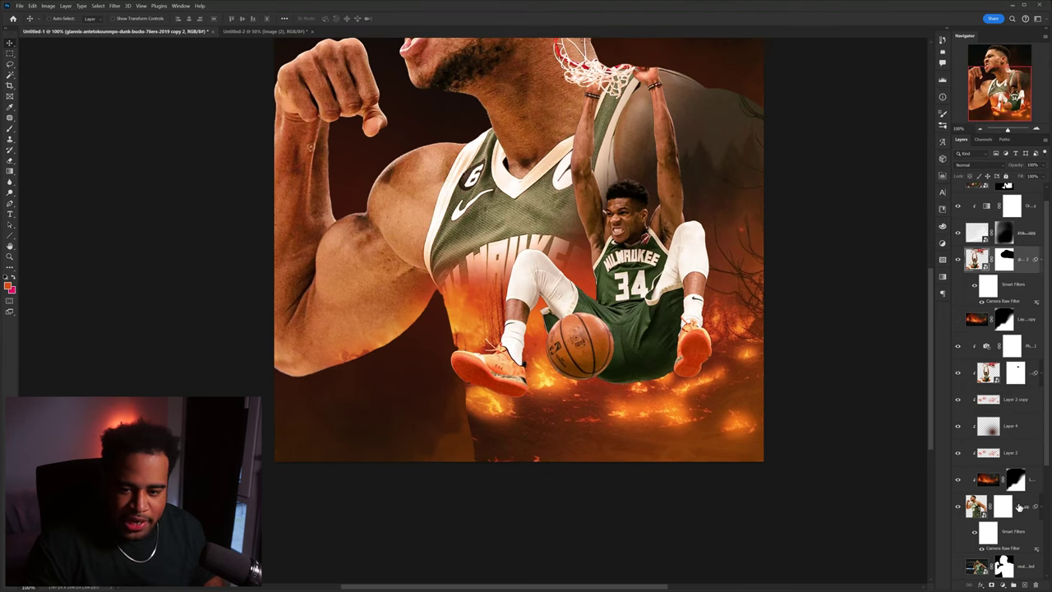
# - Add Layer 5 above the player cutout and brush paint along the shoe sole's lower edge
pyautogui.hotkey('ctrl', 'shift', 'alt', 'n')
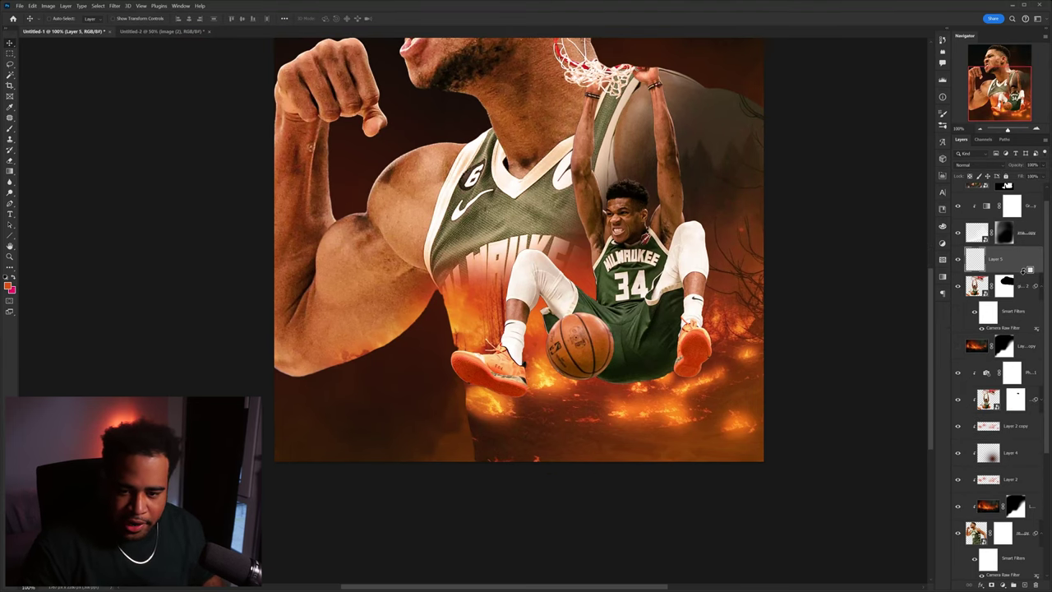
pyautogui.press('b')
pyautogui.scroll(3, 524, 386)
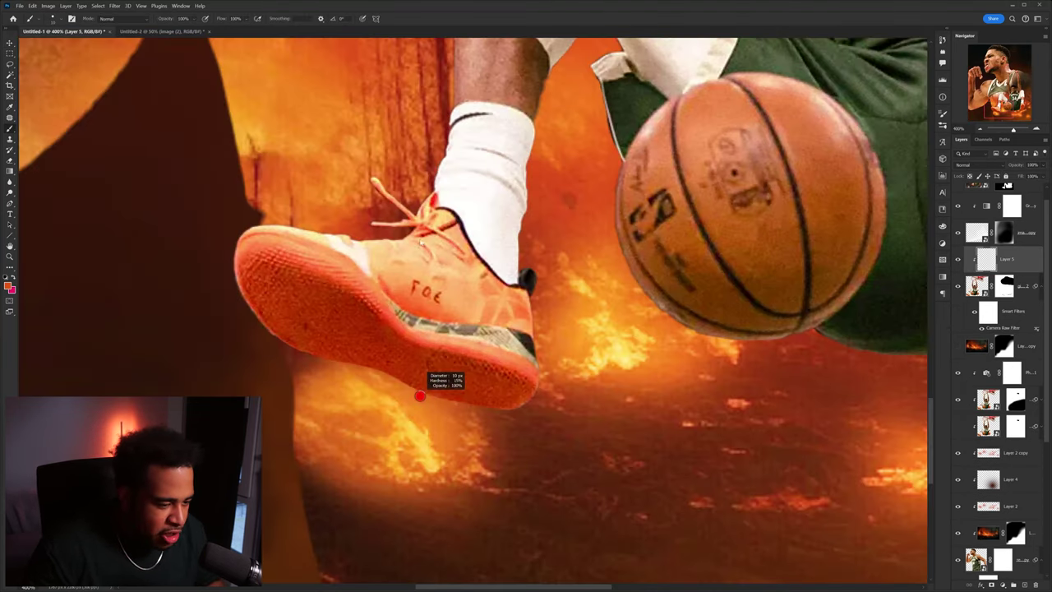
pyautogui.scroll(1, 334, 367)
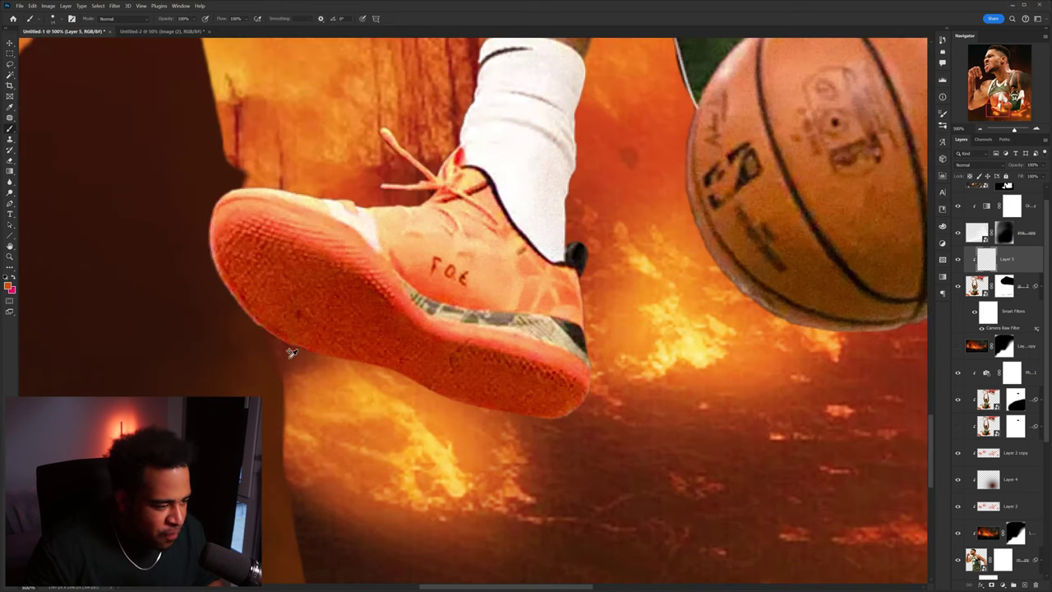
pyautogui.scroll(1, 291, 352)
pyautogui.moveTo(259, 337); pyautogui.dragTo(349, 370)
pyautogui.moveTo(413, 388); pyautogui.dragTo(384, 374)
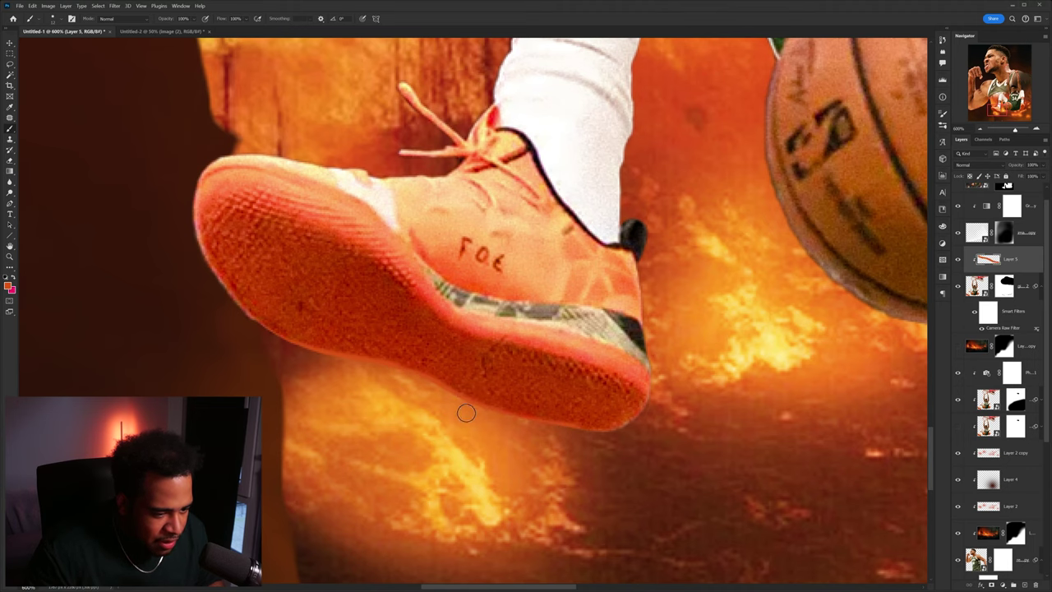
pyautogui.moveTo(628, 434); pyautogui.dragTo(406, 434)
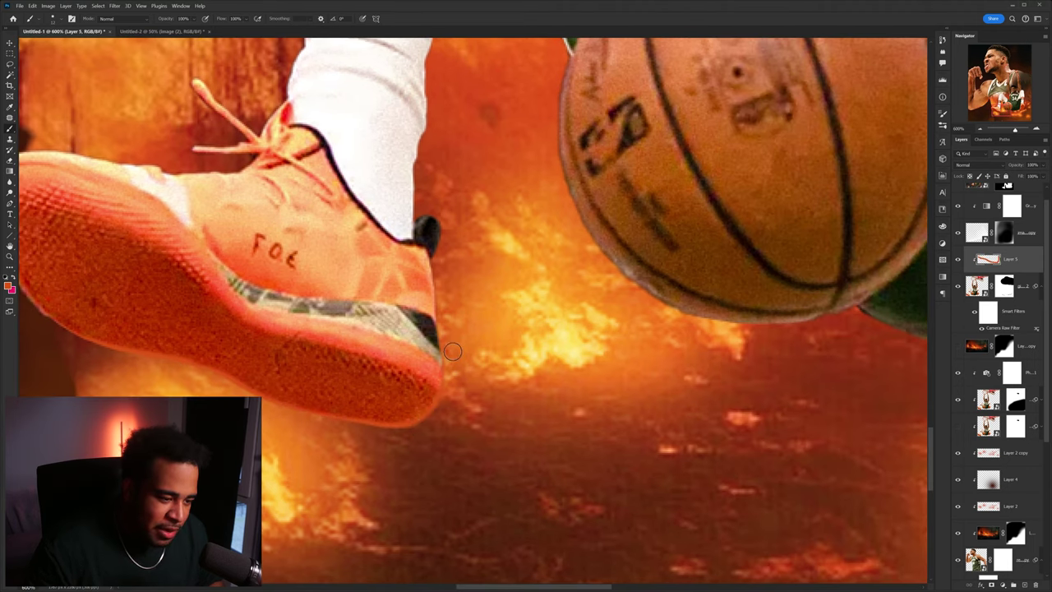
pyautogui.moveTo(551, 149); pyautogui.dragTo(469, 247)
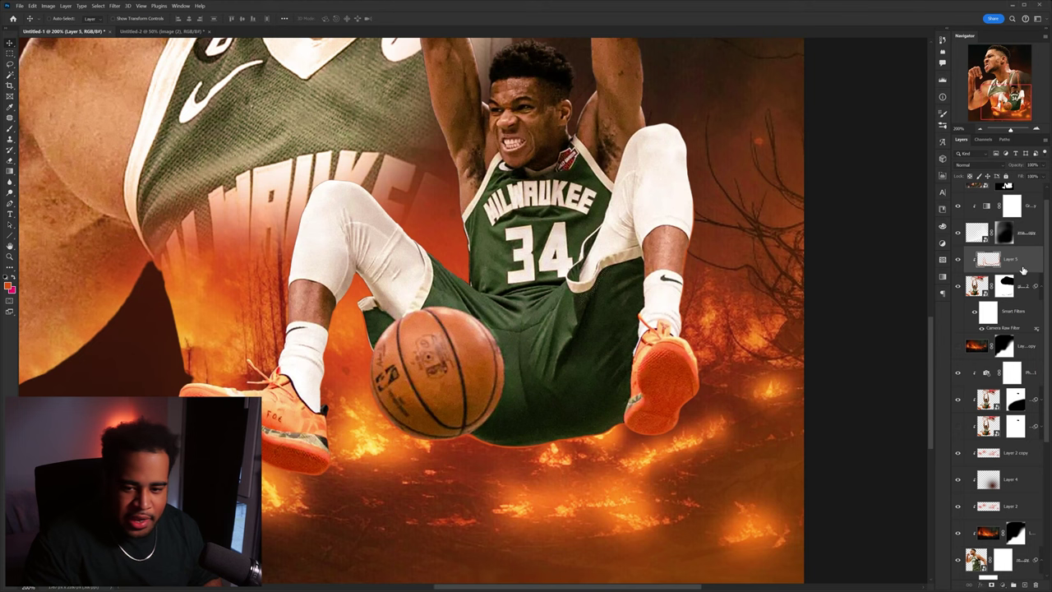
# - On a new Linear Dodge (Add) layer, soft-brush sampled fire orange around the shoe and under the ball
pyautogui.hotkey('ctrl', 'shift', 'alt', 'n')
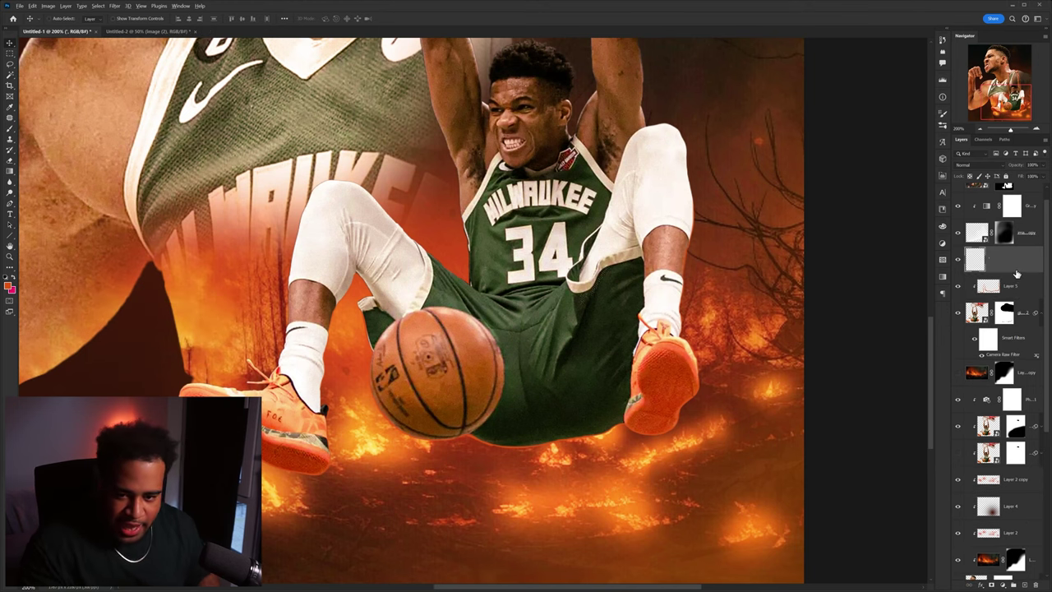
pyautogui.press('i')
pyautogui.click(705, 278)
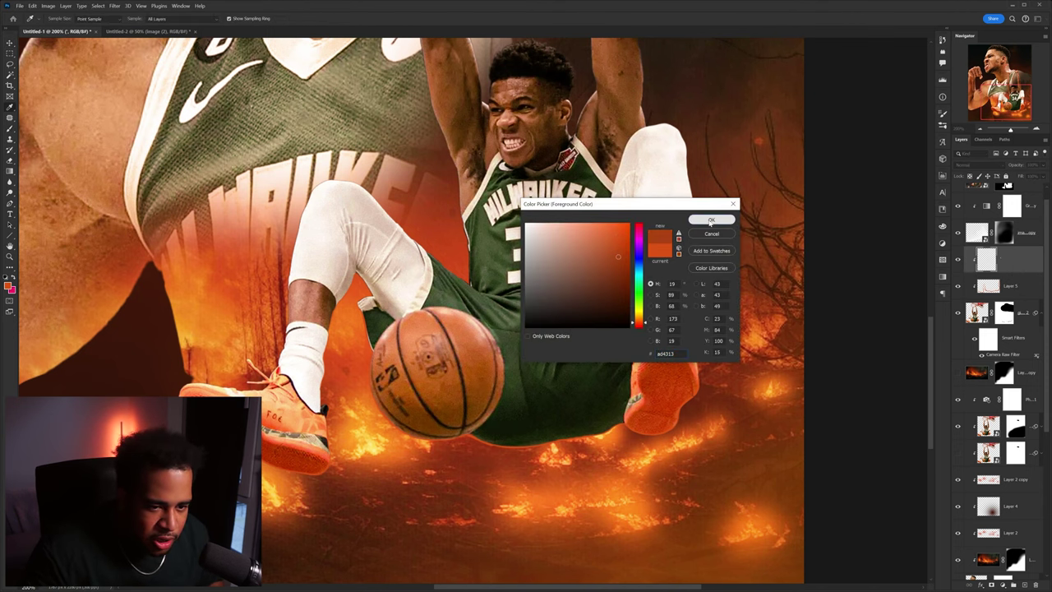
pyautogui.click(712, 220)
pyautogui.press('b')
pyautogui.scroll(2, 230, 468)
pyautogui.moveTo(276, 473); pyautogui.dragTo(280, 462)
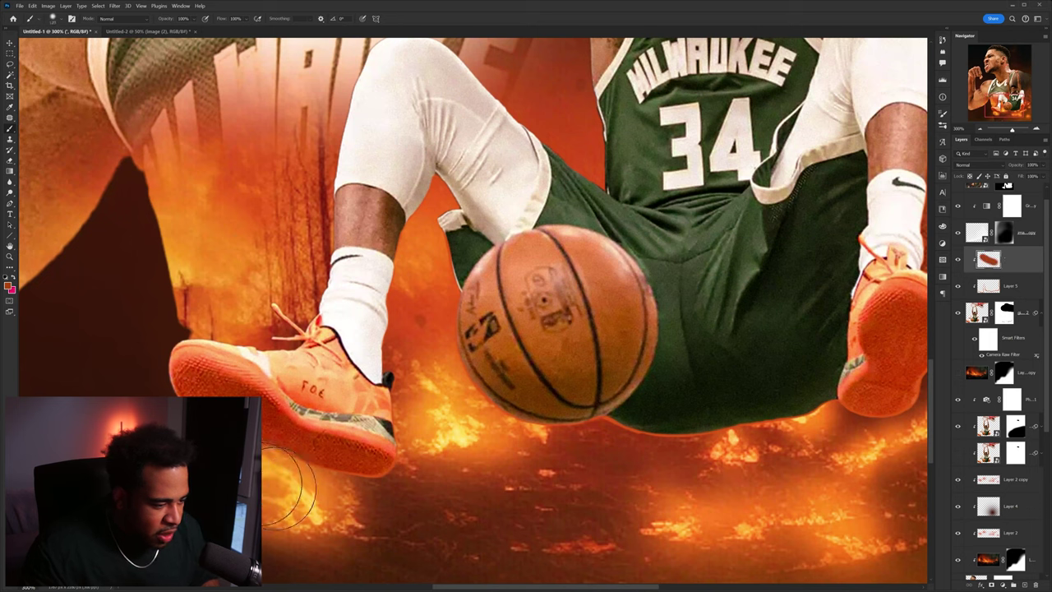
pyautogui.click(978, 164)
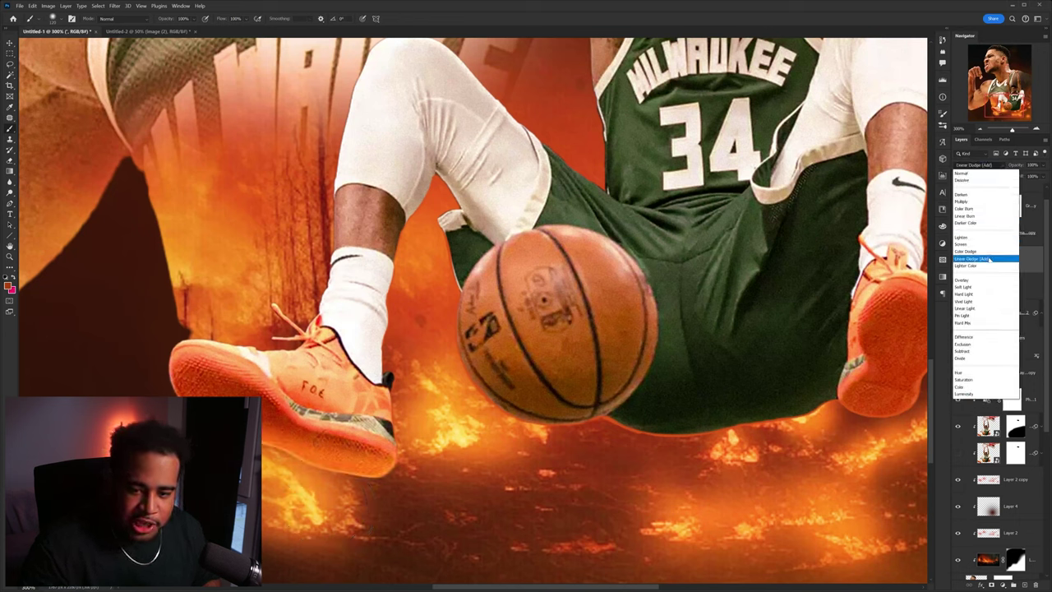
pyautogui.click(971, 258)
pyautogui.moveTo(437, 442)
pyautogui.mouseDown()
pyautogui.moveTo(425, 375)
pyautogui.moveTo(494, 411)
pyautogui.moveTo(551, 416)
pyautogui.mouseUp()
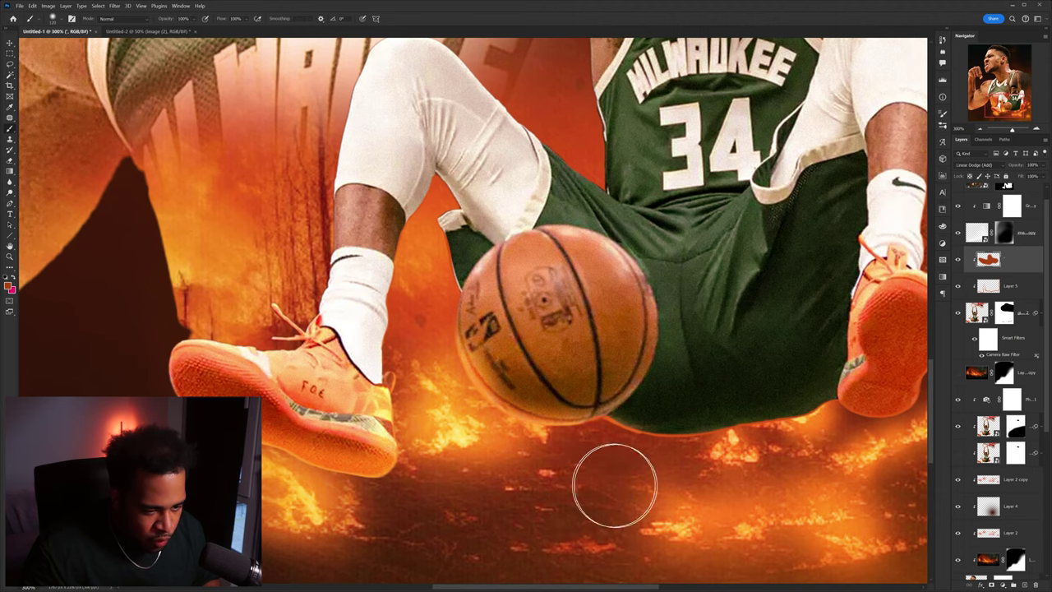
pyautogui.scroll(-2, 616, 482)
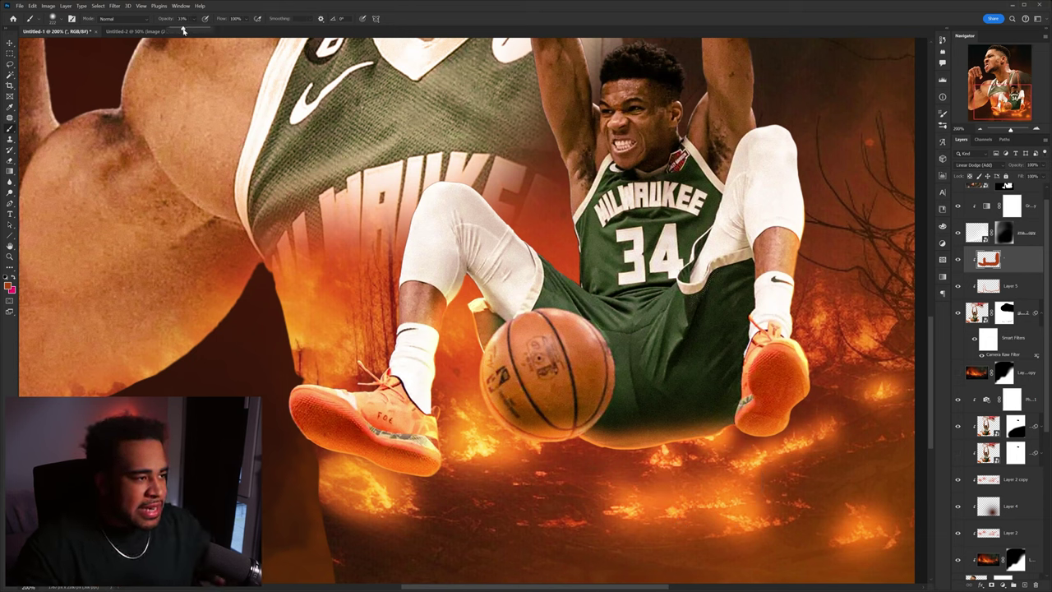
# - Add Layer 6 in Linear Dodge (Add) and enlarge the brush over the dunking player
pyautogui.hotkey('ctrl', 'alt', 'shift', 'e')
pyautogui.click(978, 165)
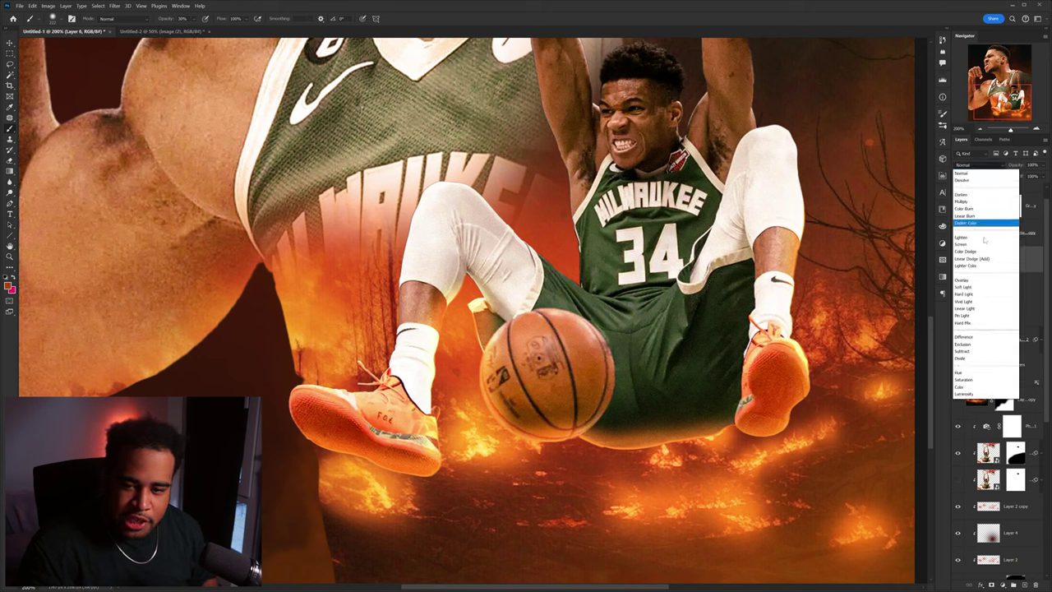
pyautogui.click(972, 259)
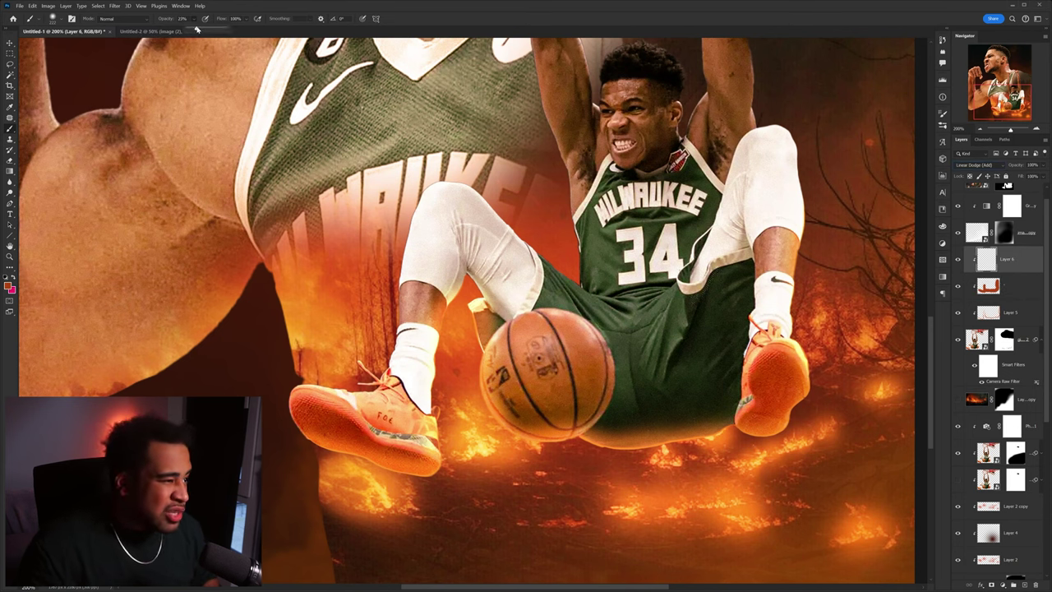
pyautogui.moveTo(435, 441)
pyautogui.mouseDown()
pyautogui.moveTo(390, 368)
pyautogui.moveTo(345, 339)
pyautogui.mouseUp()
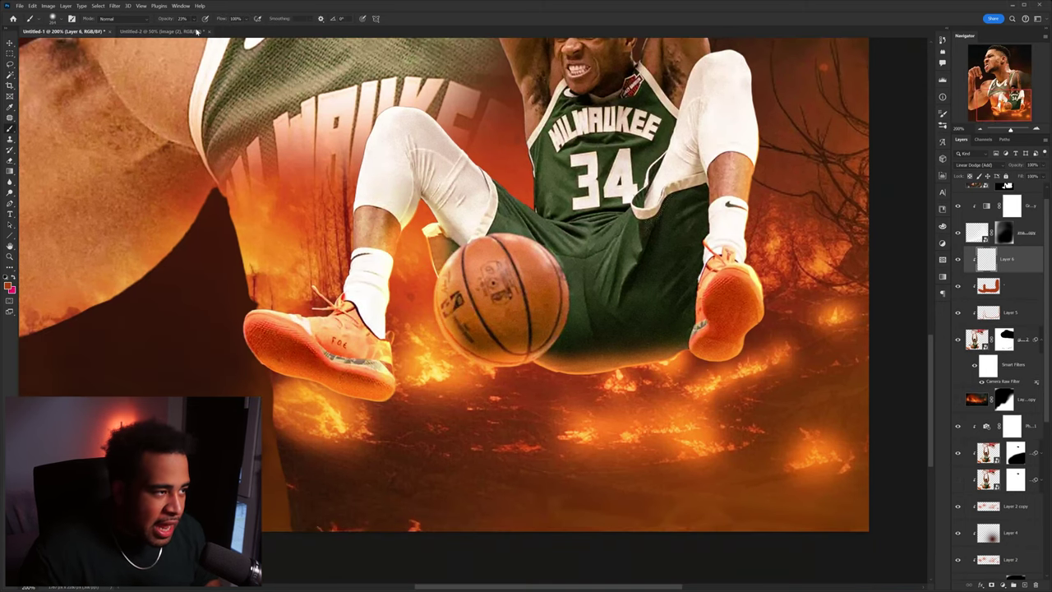
pyautogui.moveTo(575, 322); pyautogui.dragTo(634, 305)
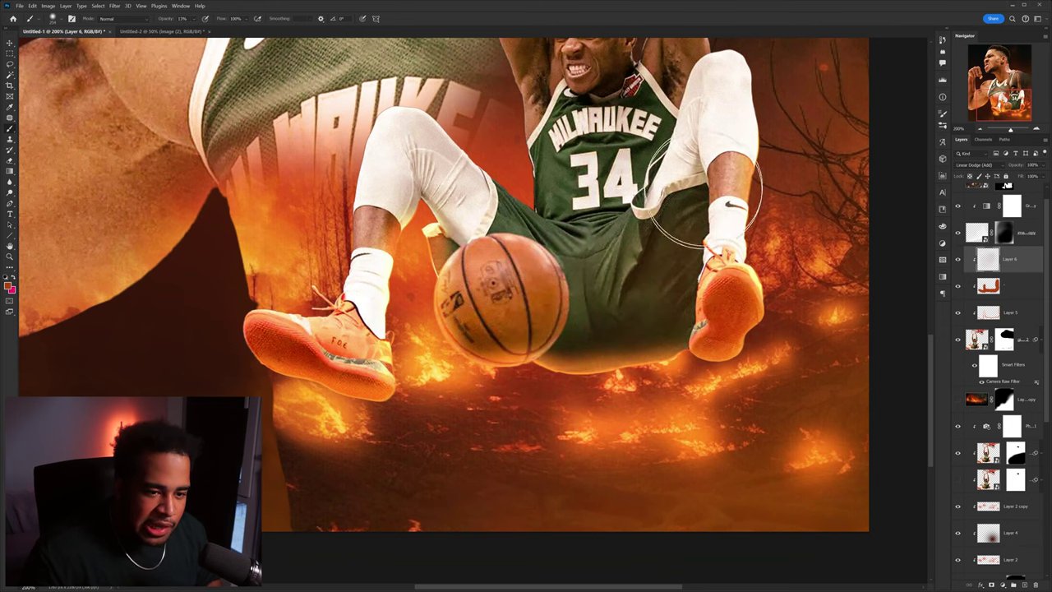
pyautogui.moveTo(646, 270); pyautogui.dragTo(660, 356)
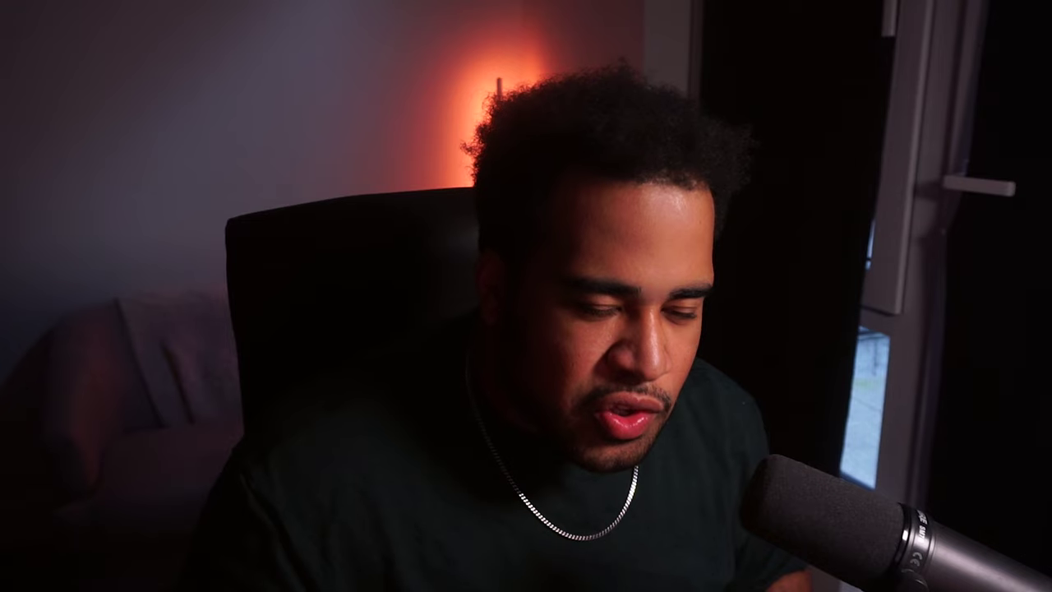